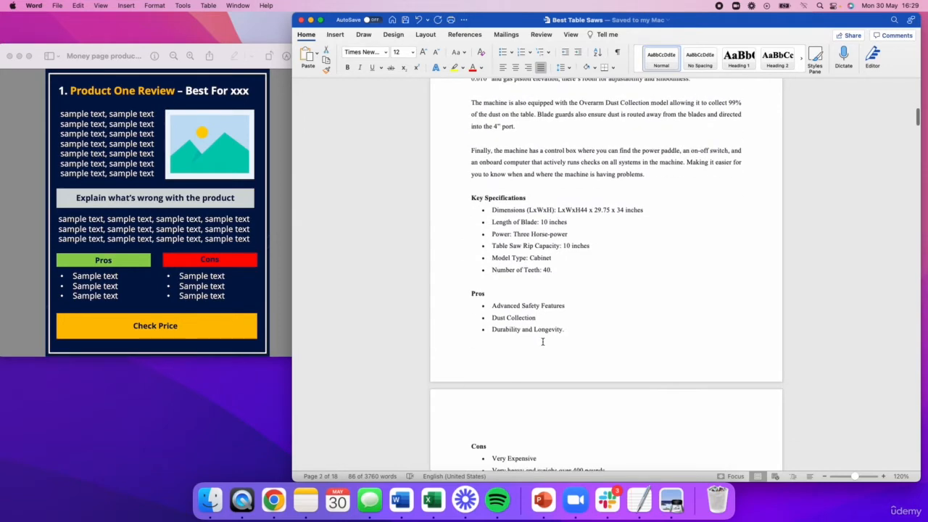
Review the first product's write-up in the Best Table Saws Word document, from its cons and verdict back to its title and image
left_click(543, 339)
scroll(543, 341, "down", 1)
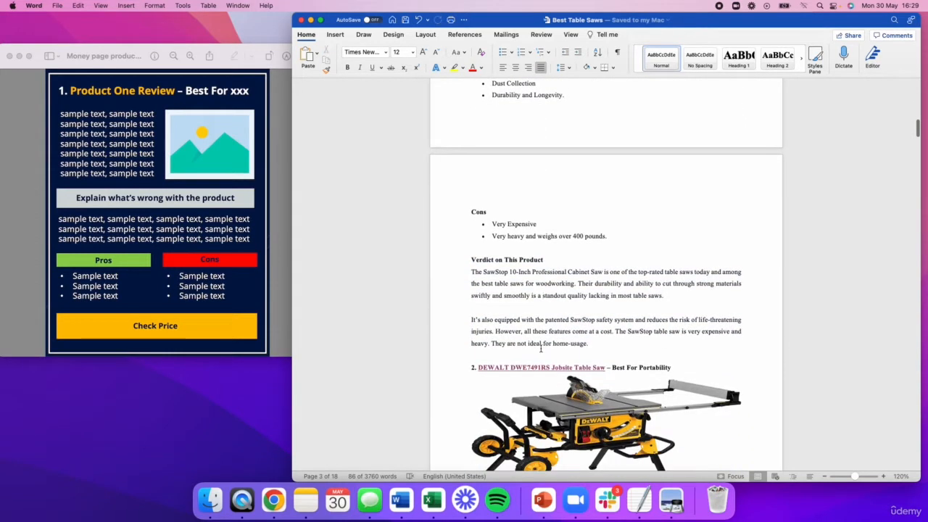
left_click_drag(617, 19, 579, 20)
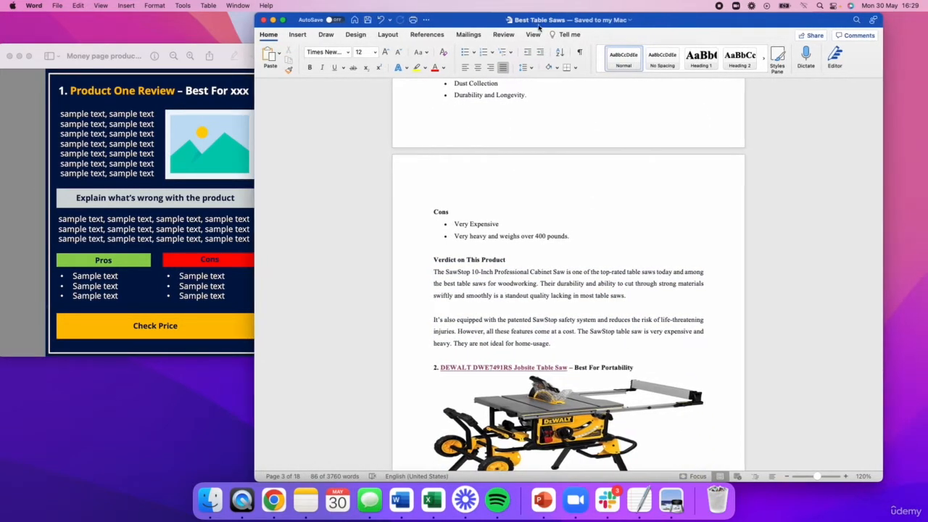
scroll(480, 348, "up", 9)
scroll(480, 348, "up", 12)
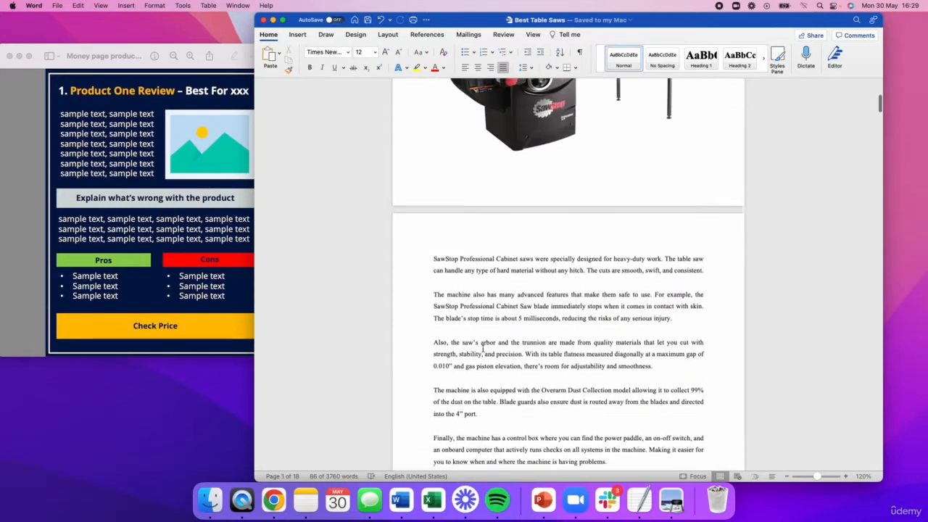
scroll(484, 352, "up", 1)
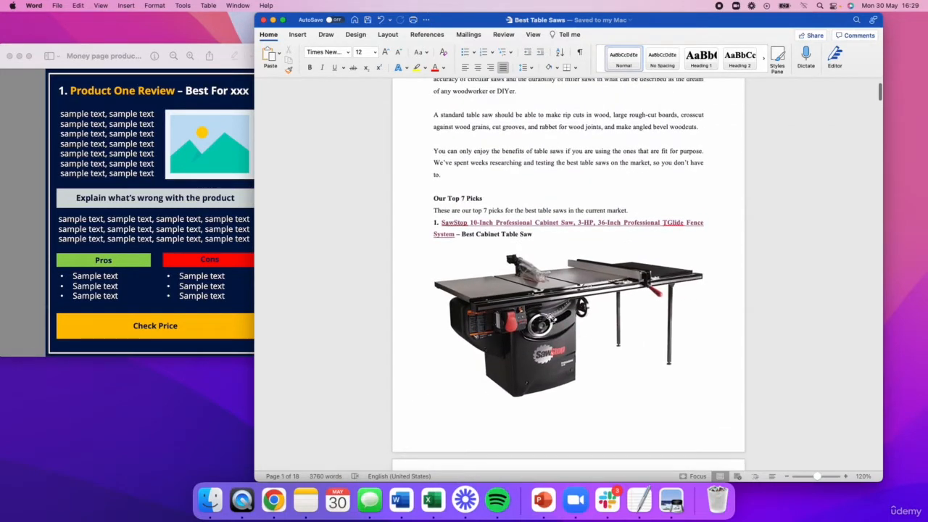
scroll(543, 311, "up", 1)
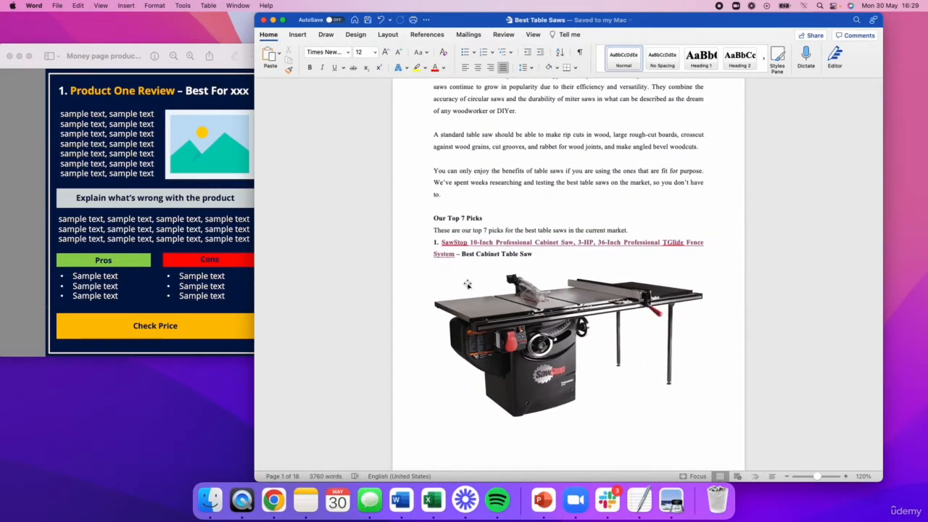
Enlarge the document view to 130% and highlight the "Our Top 7 Picks" heading with its introductory sentence
left_click_drag(432, 217, 483, 218)
left_click(846, 477)
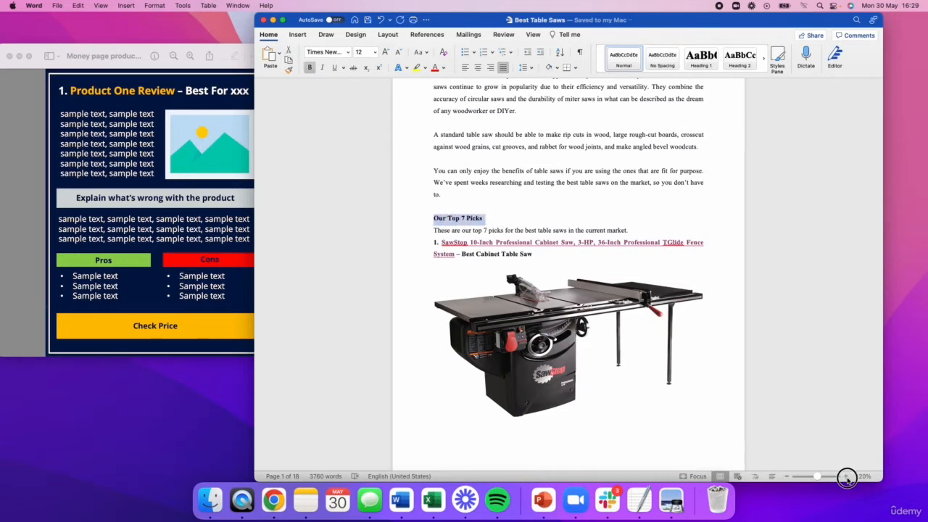
left_click(841, 470)
scroll(645, 319, "down", 6)
scroll(616, 309, "up", 3)
scroll(599, 304, "up", 2)
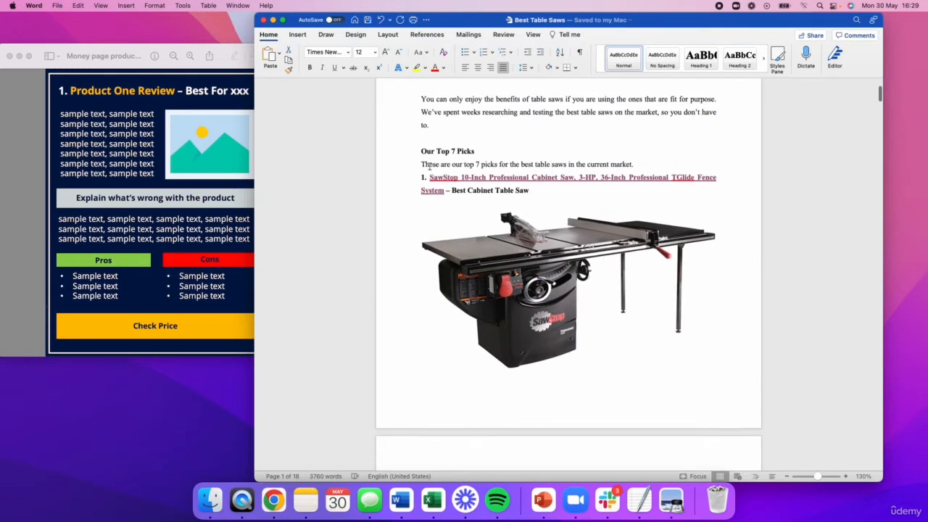
left_click_drag(422, 152, 480, 151)
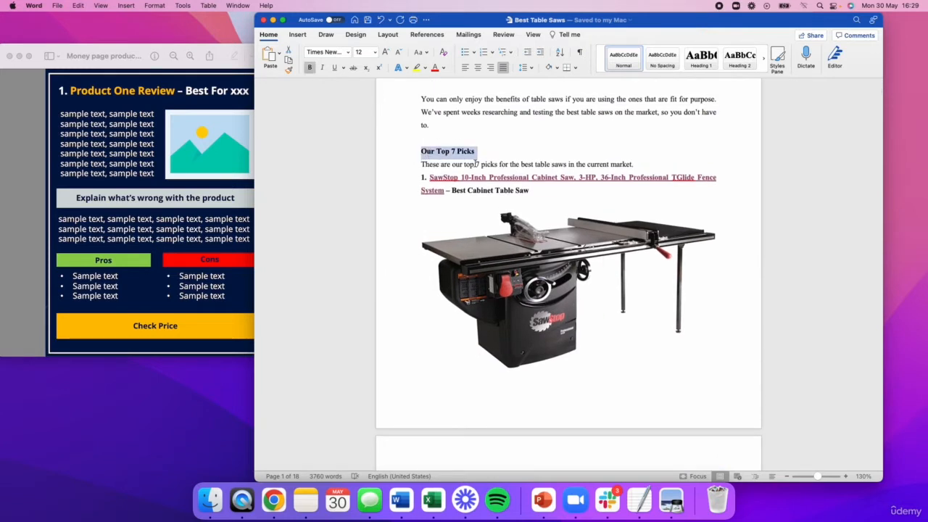
left_click_drag(637, 164, 420, 151)
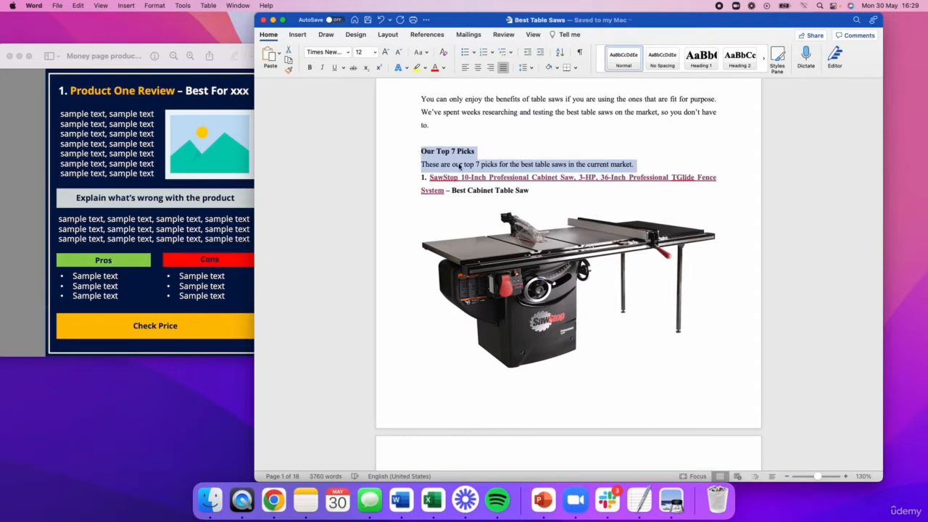
Switch to Chrome and examine the product comparison table in the Best Table Saws page preview
key("ctrl+Right")
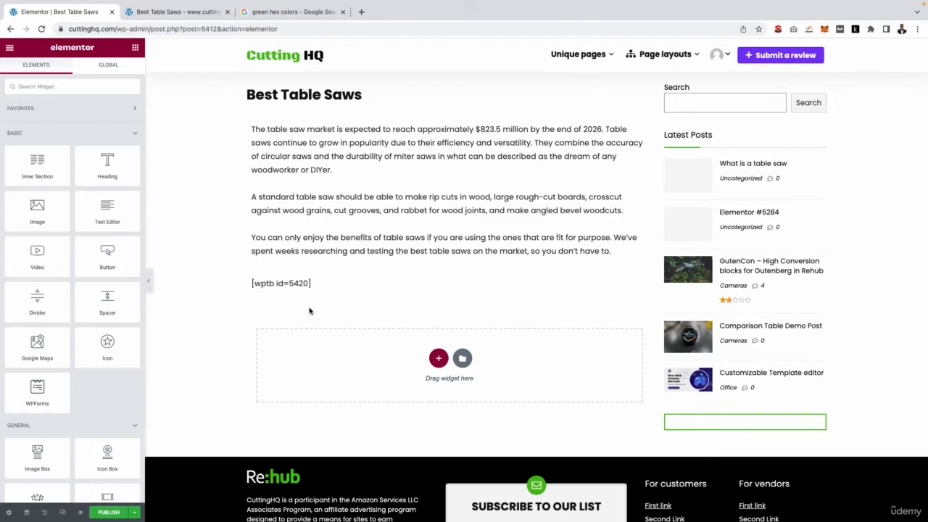
left_click(163, 11)
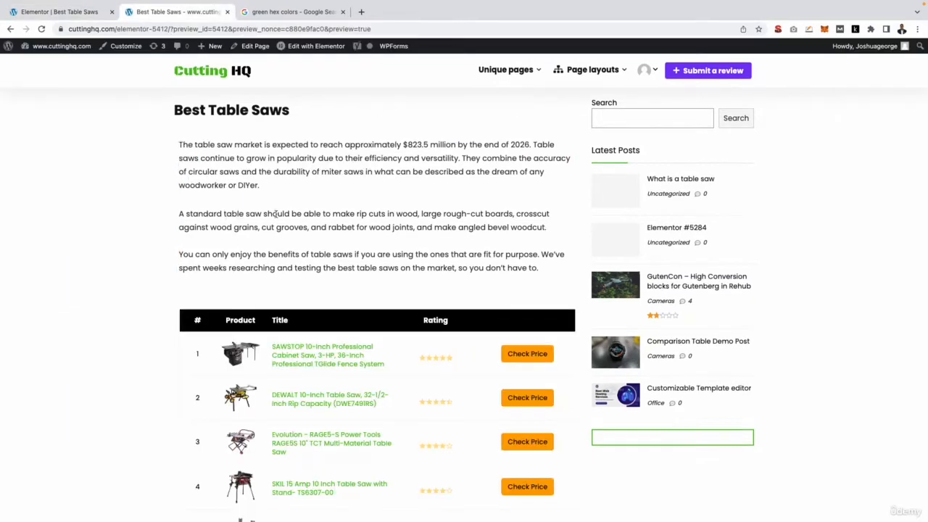
scroll(275, 214, "down", 5)
scroll(290, 409, "up", 1)
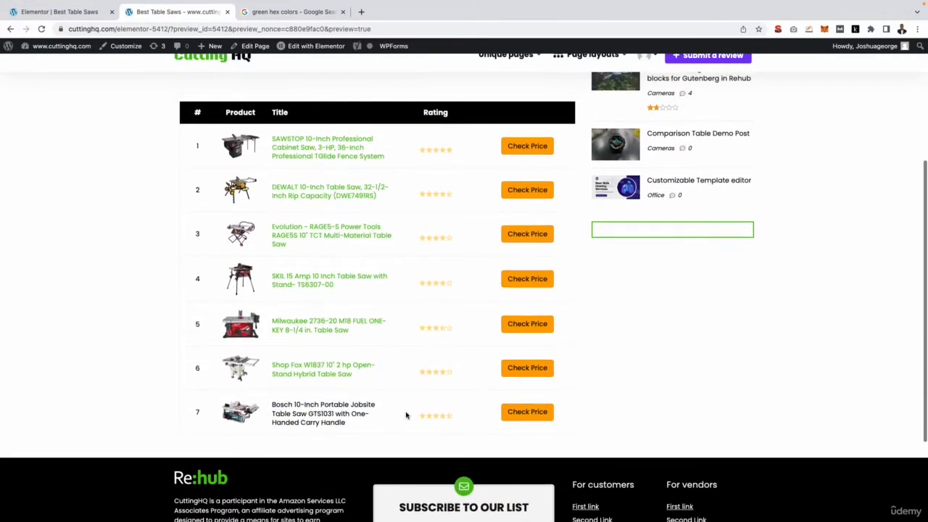
scroll(263, 138, "up", 1)
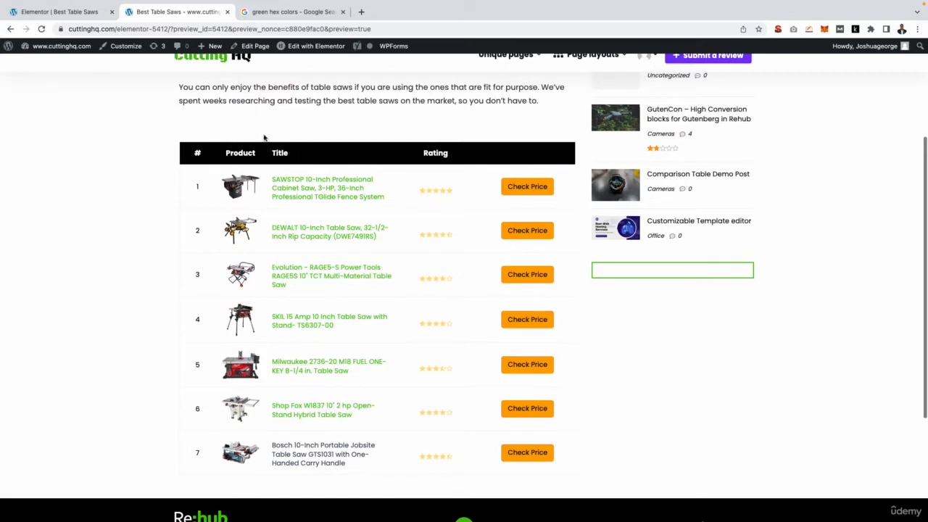
In the Elementor editor, add a Heading widget between the intro paragraphs and the table shortcode
left_click(66, 12)
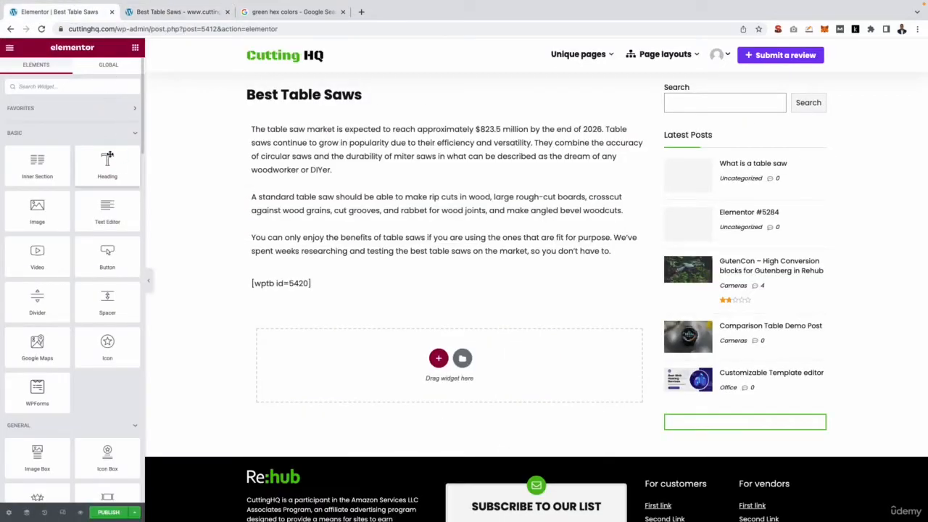
left_click_drag(107, 155, 299, 254)
left_click_drag(91, 142, 12, 127)
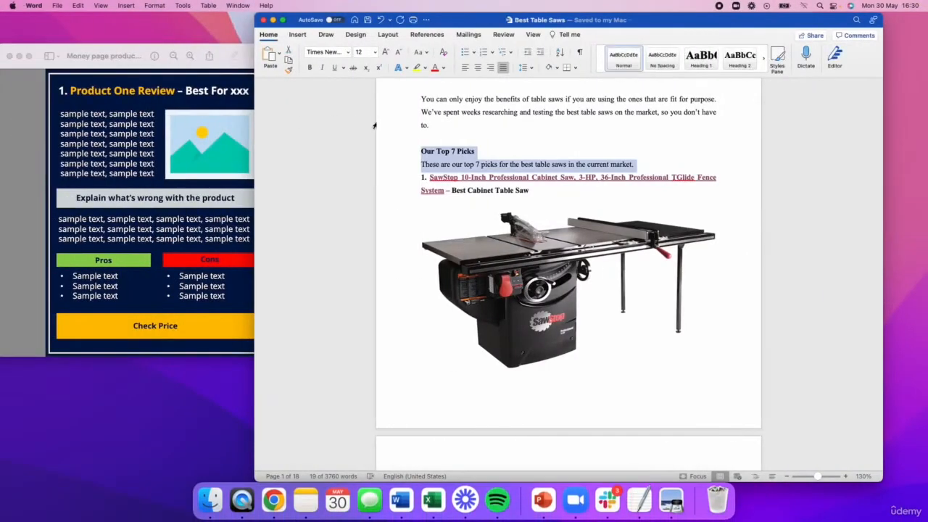
Copy "Our Top 7 Picks" from the Word document and use it as the new heading's title
left_click_drag(475, 151, 402, 151)
key("super+c")
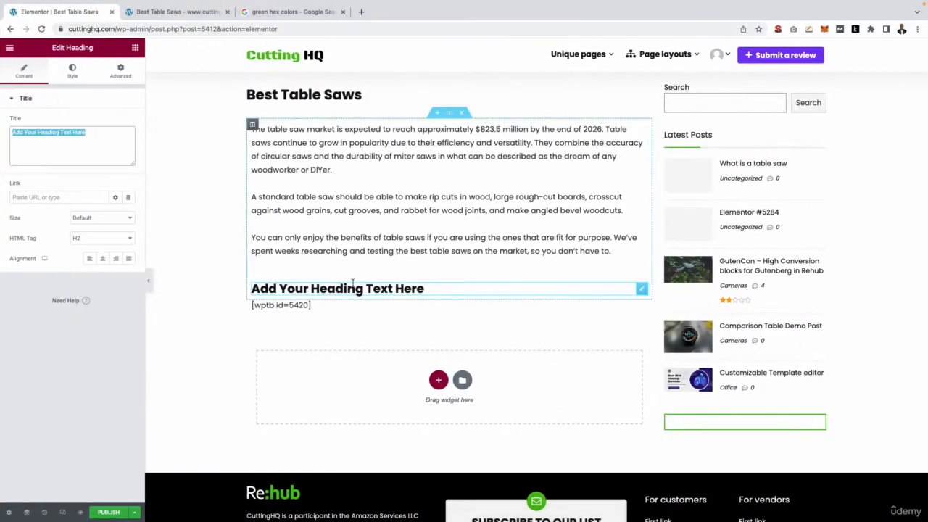
left_click(40, 136)
key("super+a")
key("super+v")
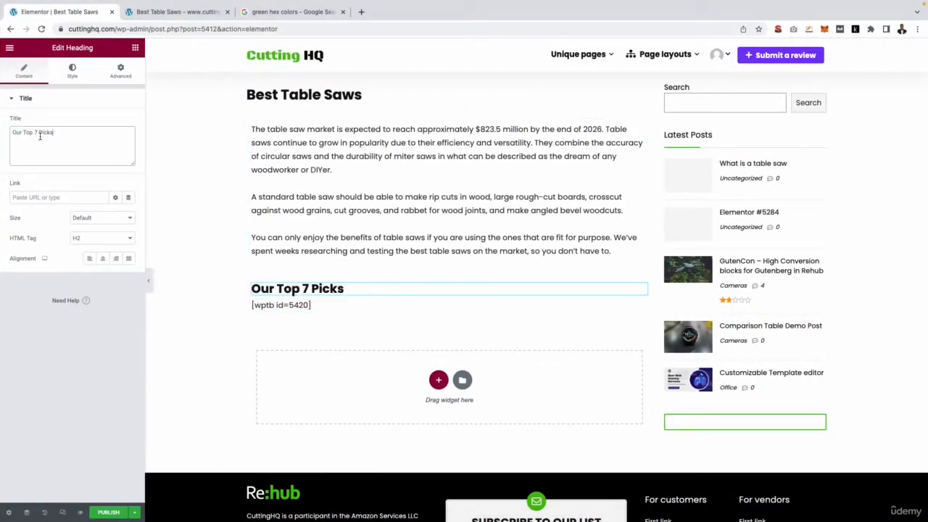
Add a Text Editor widget under the heading containing the Word document's sentence "These are our top 7 picks for the best table saws in the current market."
left_click(134, 47)
left_click_drag(107, 209, 373, 293)
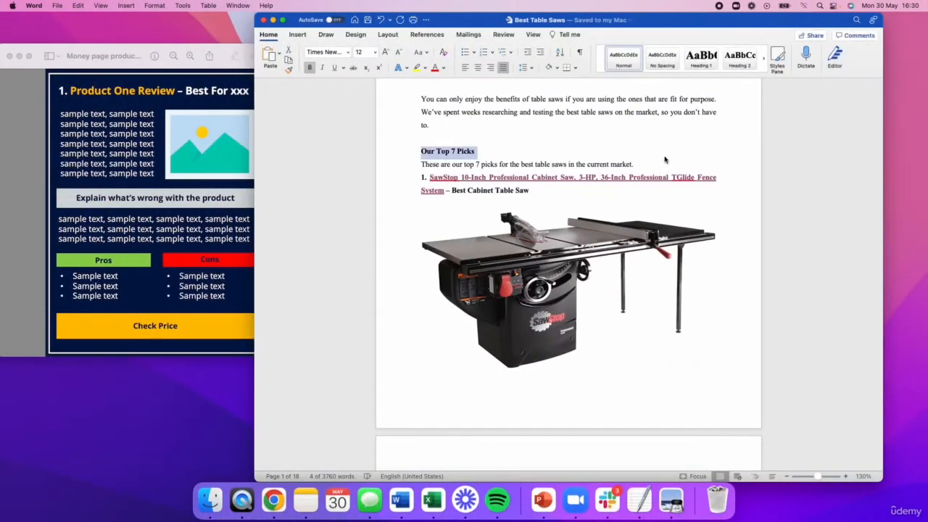
left_click_drag(638, 162, 422, 160)
key("super+c")
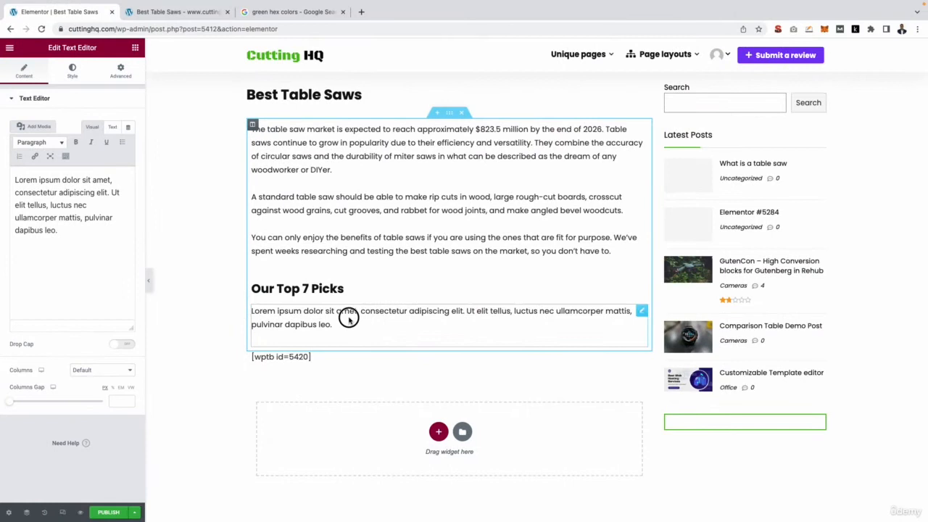
left_click(95, 224)
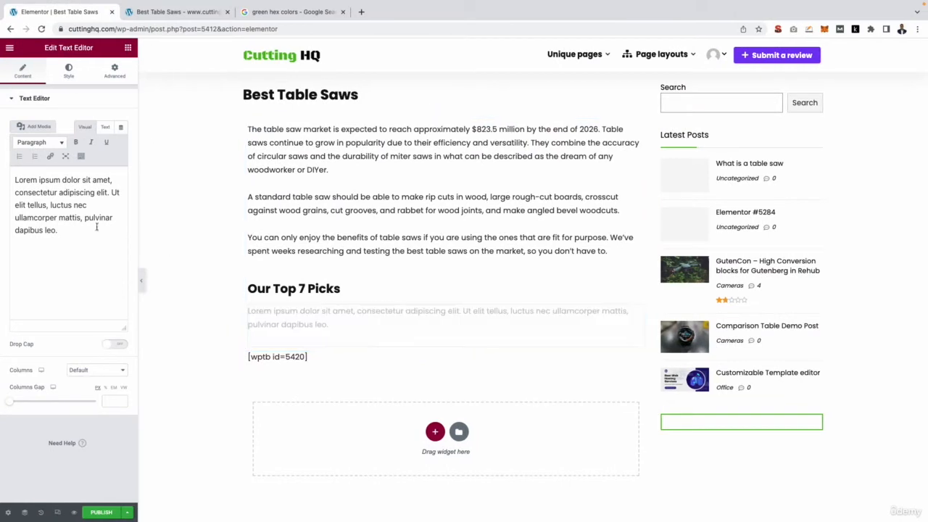
key("super+a")
key("super+v")
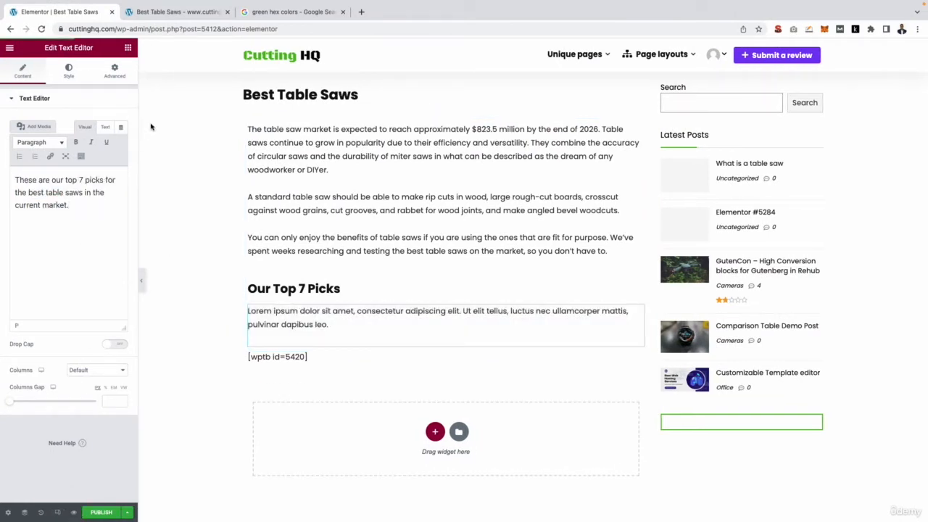
Check the "Our Top 7 Picks" heading, its sentence and the comparison table in the page preview
left_click(165, 14)
scroll(109, 217, "up", 5)
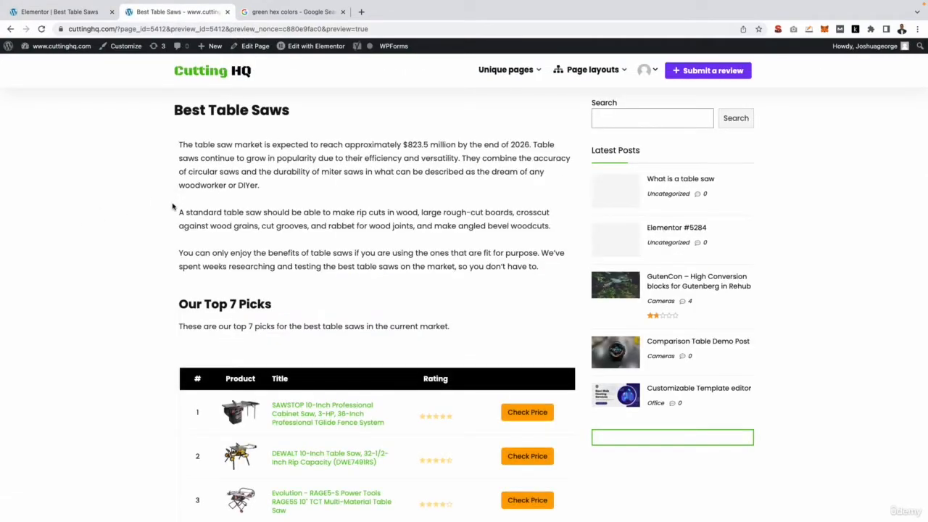
scroll(222, 256, "down", 3)
left_click_drag(181, 216, 305, 219)
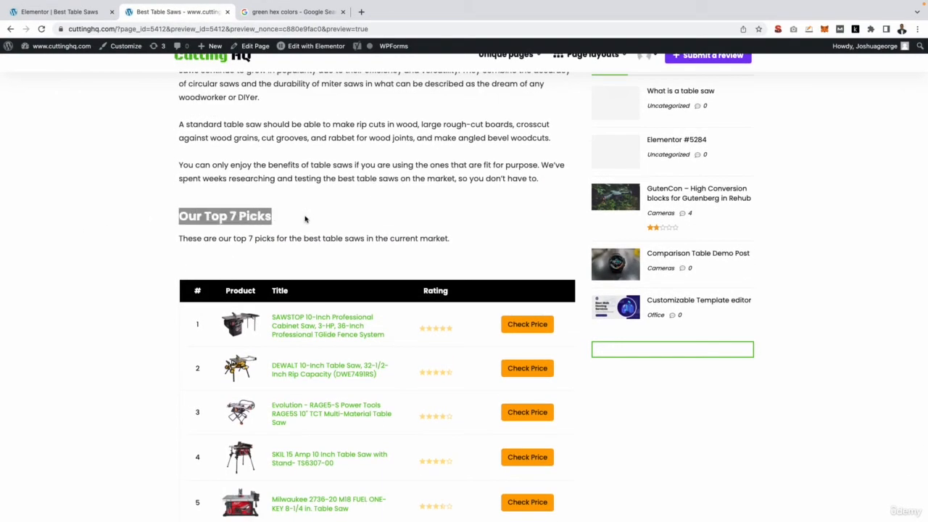
scroll(305, 219, "down", 3)
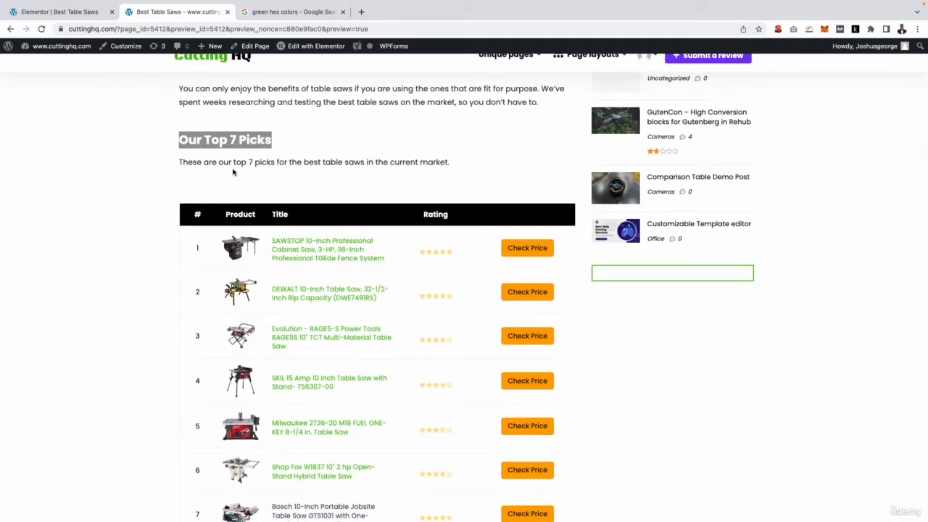
left_click(233, 172)
scroll(218, 217, "up", 2)
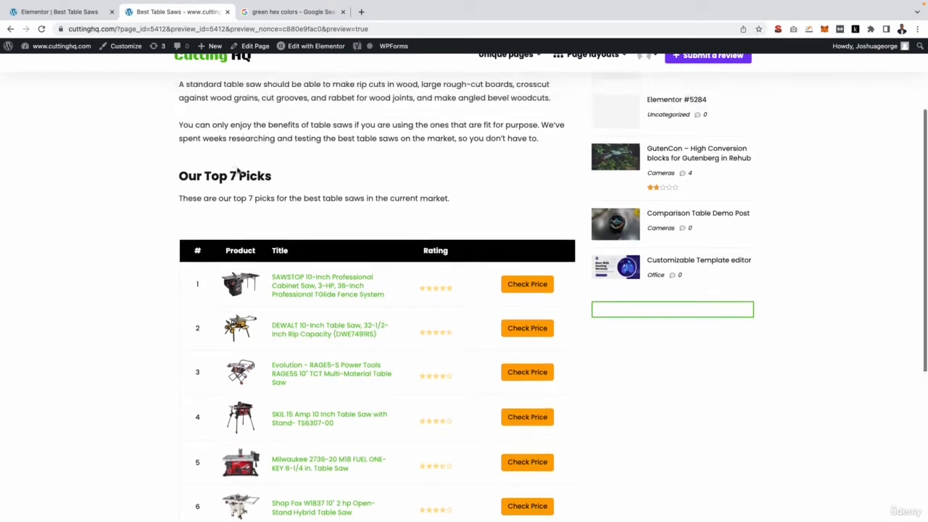
scroll(233, 196, "up", 1)
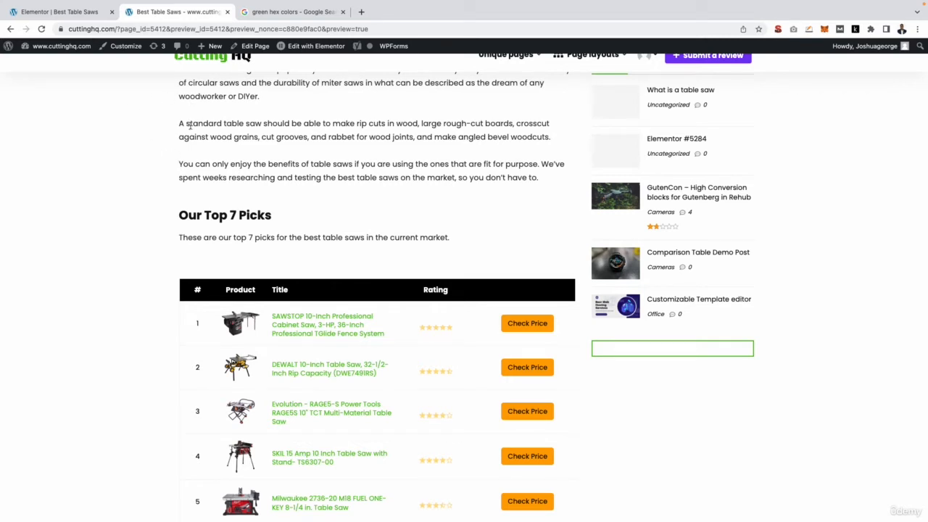
Back in the Elementor editor, add a single-column section below the table shortcode
left_click(76, 12)
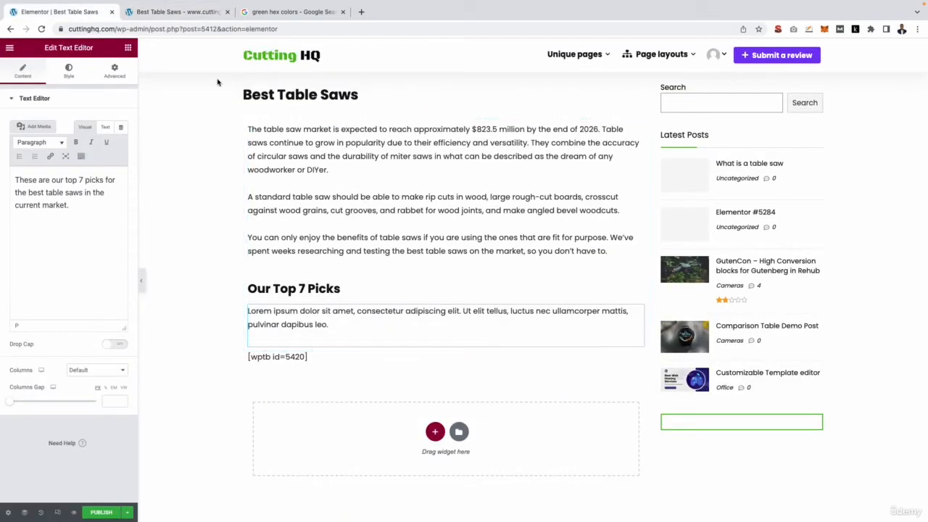
left_click(128, 49)
scroll(379, 294, "down", 1)
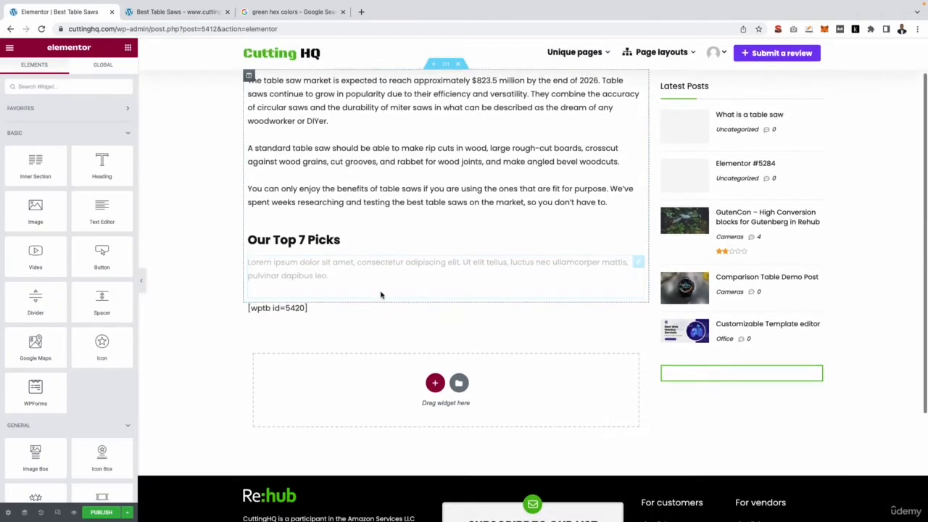
left_click(435, 383)
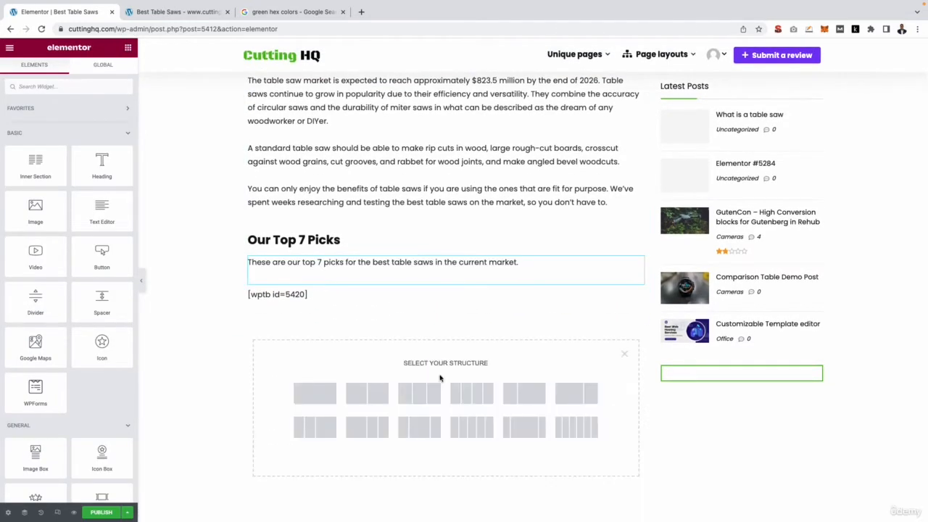
left_click(319, 394)
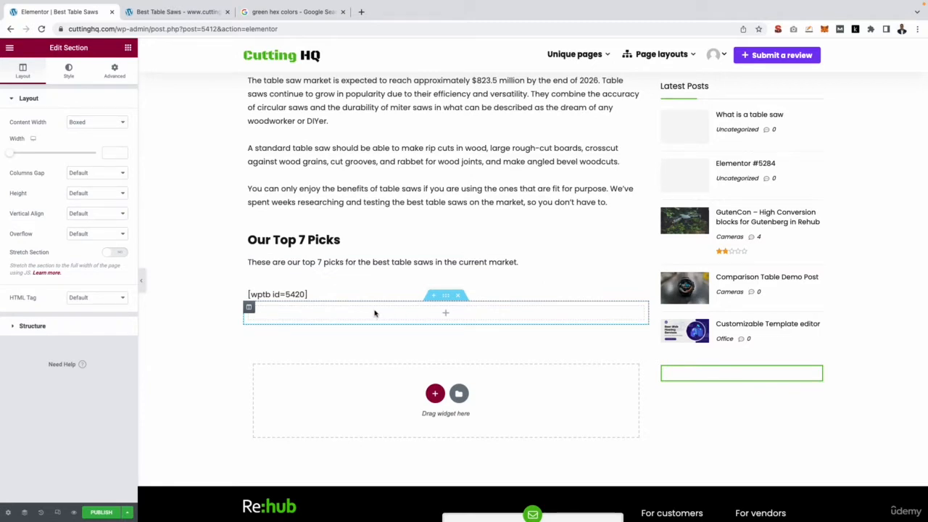
Place a Heading widget in the new empty section below the table shortcode
left_click(128, 48)
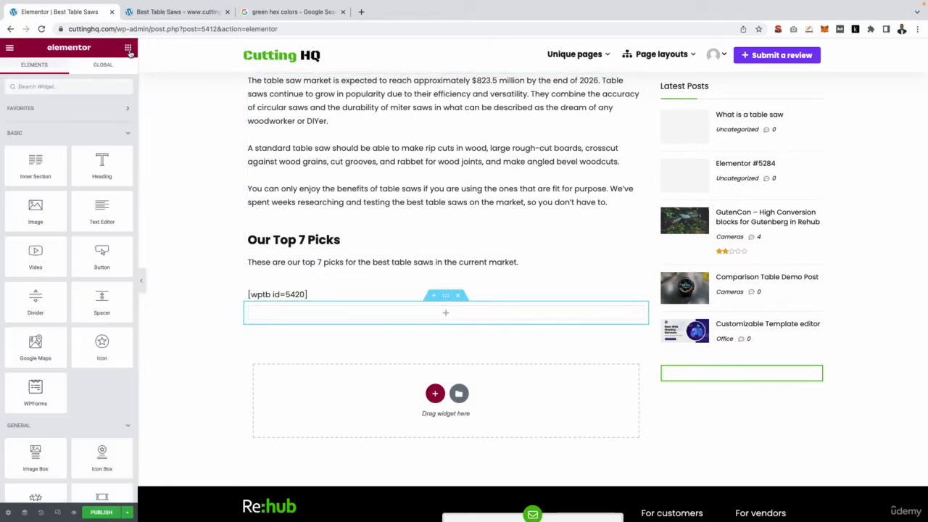
left_click_drag(101, 161, 341, 317)
left_click(92, 150)
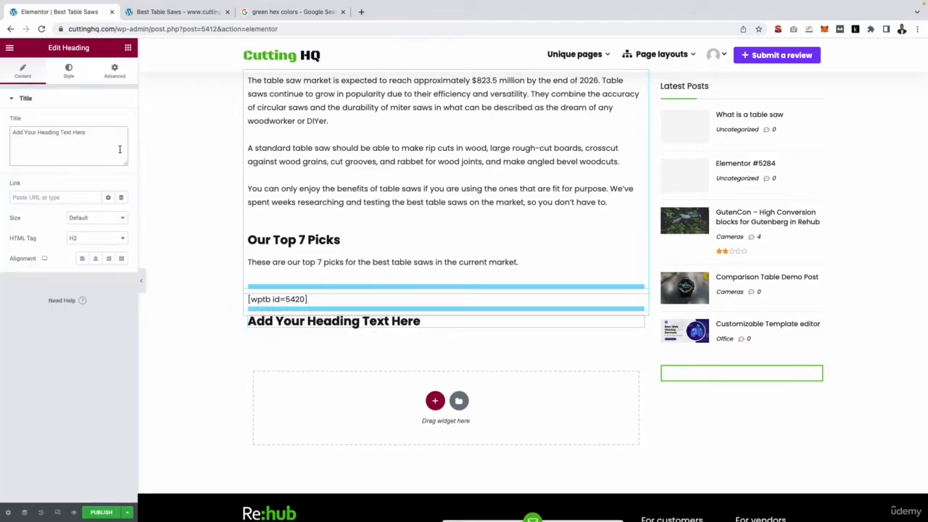
Replace the new heading's placeholder text with the first product title copied from the Word document, the SawStop 10-Inch Professional Cabinet Saw
key("ctrl+Left")
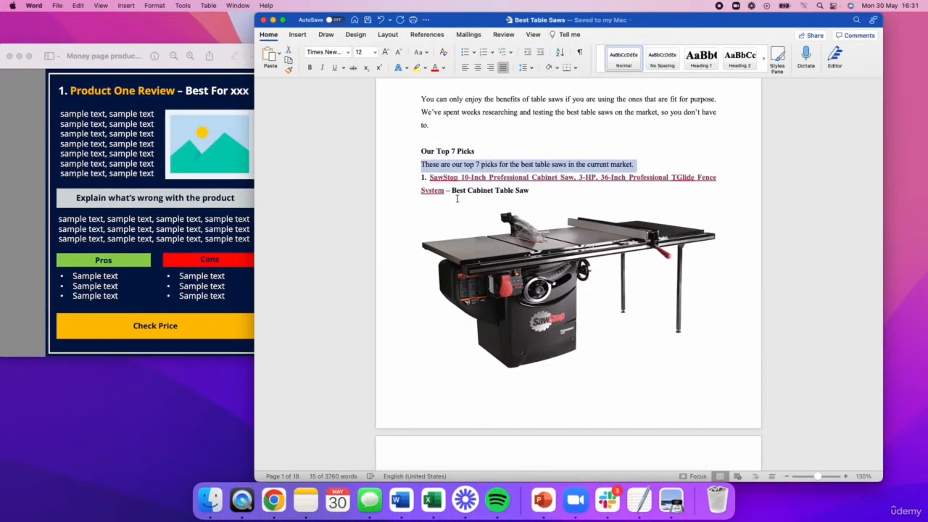
left_click(449, 190)
left_click_drag(537, 189, 413, 178)
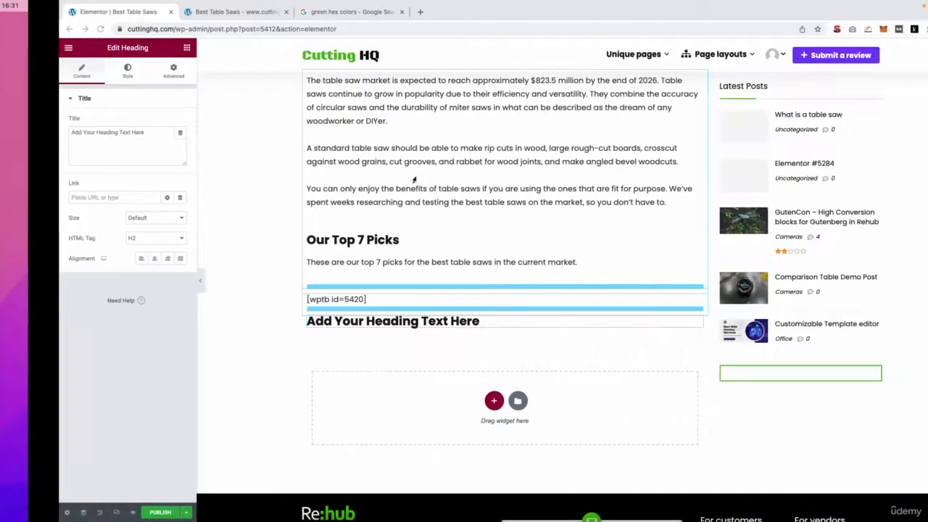
key("ctrl+a")
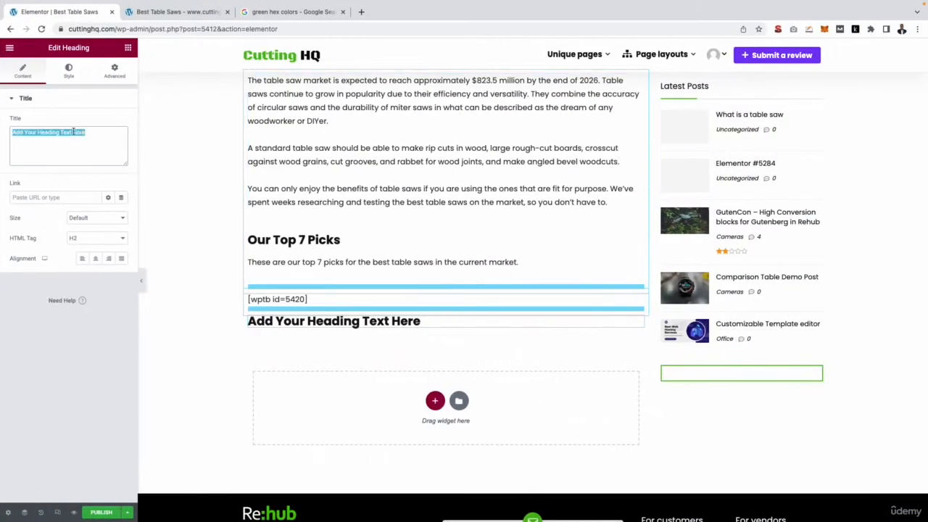
type("1. SawStop 10-Inch Professional Cabinet Saw, 3-HP, 36-Inch Professional TGlide Fence System – Best Cabinet Table Saw")
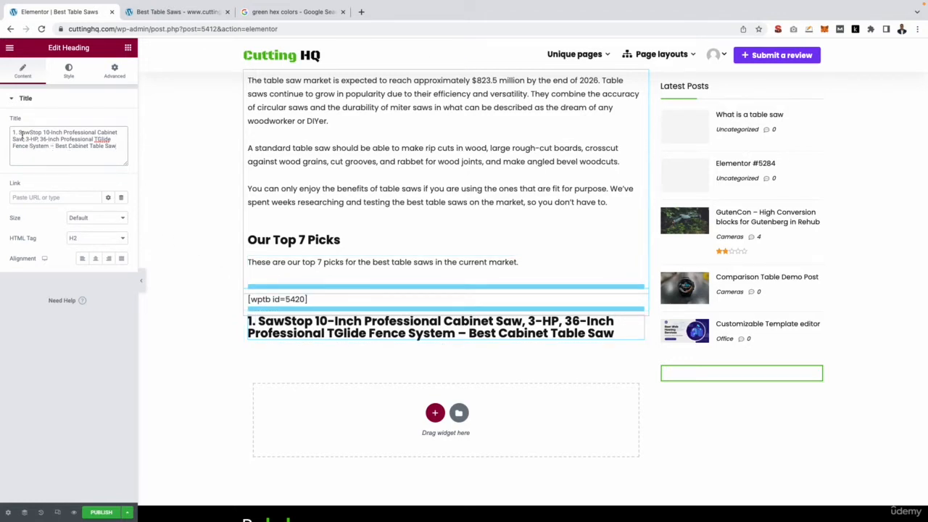
Shorten the product heading to "1. SawStop 10-Inch Professional Saw – Best Cabinet Table Saw" so it fits on one line
left_click_drag(47, 149, 33, 138)
key("BackSpace")
key("BackSpace")
key("BackSpace")
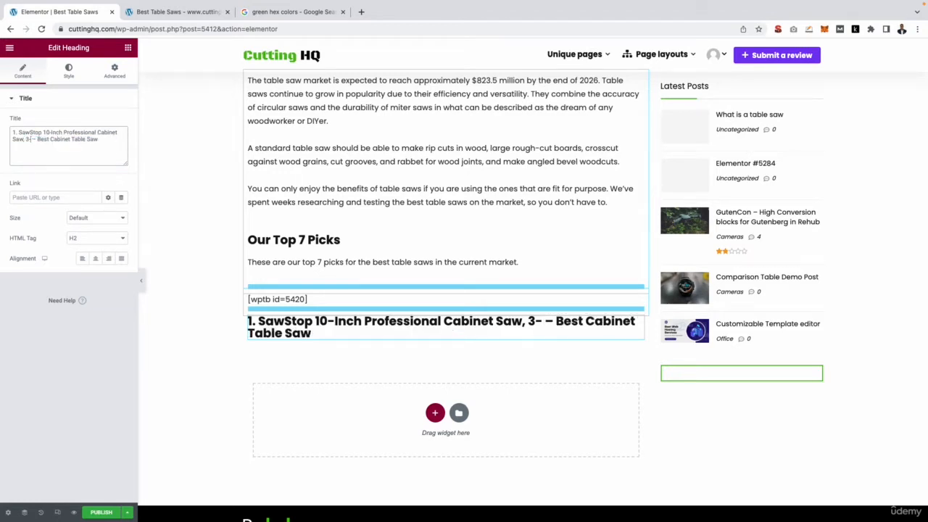
key("BackSpace")
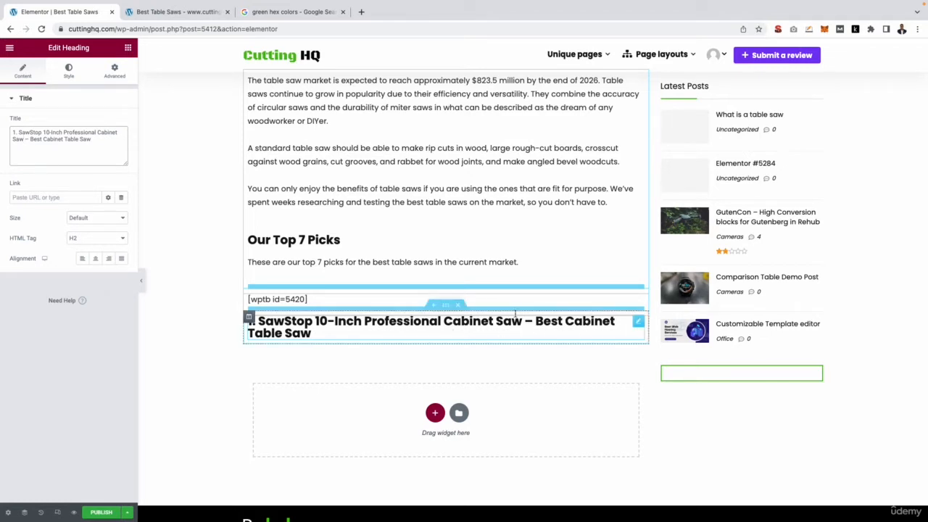
left_click_drag(536, 321, 552, 331)
left_click(551, 331)
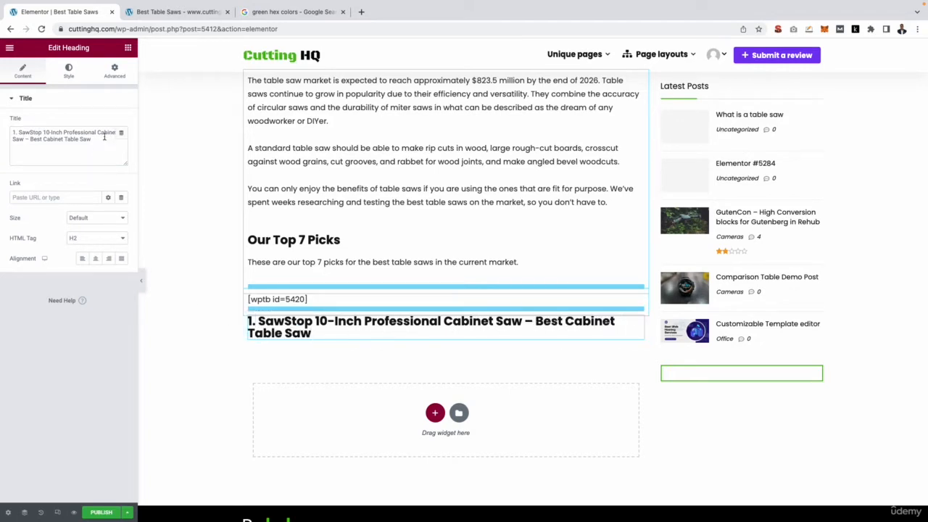
double_click(104, 134)
key("BackSpace")
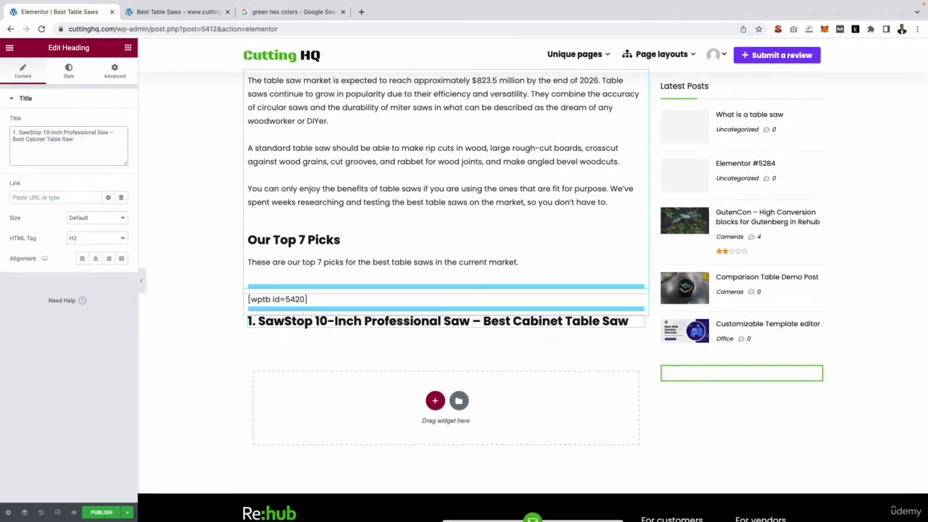
Select the SawStop heading text and open Amazon.com in a new browser tab
triple_click(313, 324)
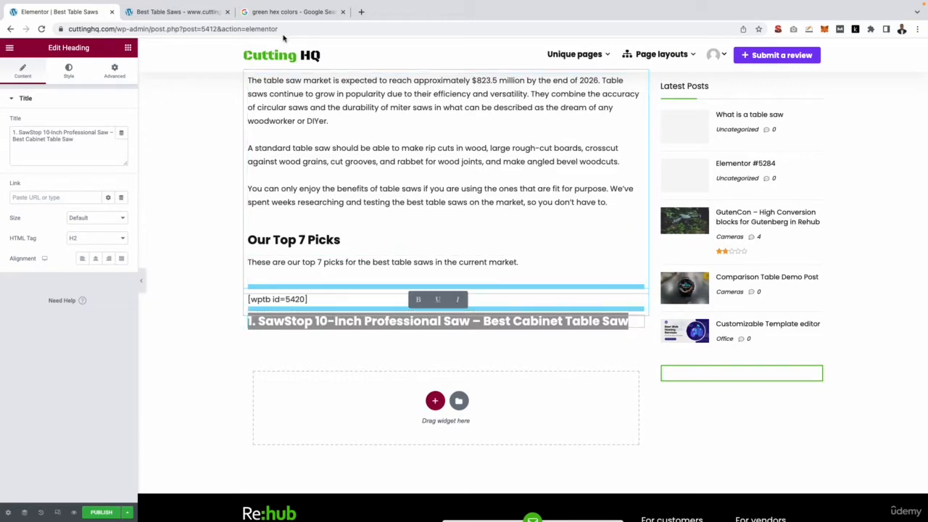
left_click(360, 12)
type("ama")
key("Return")
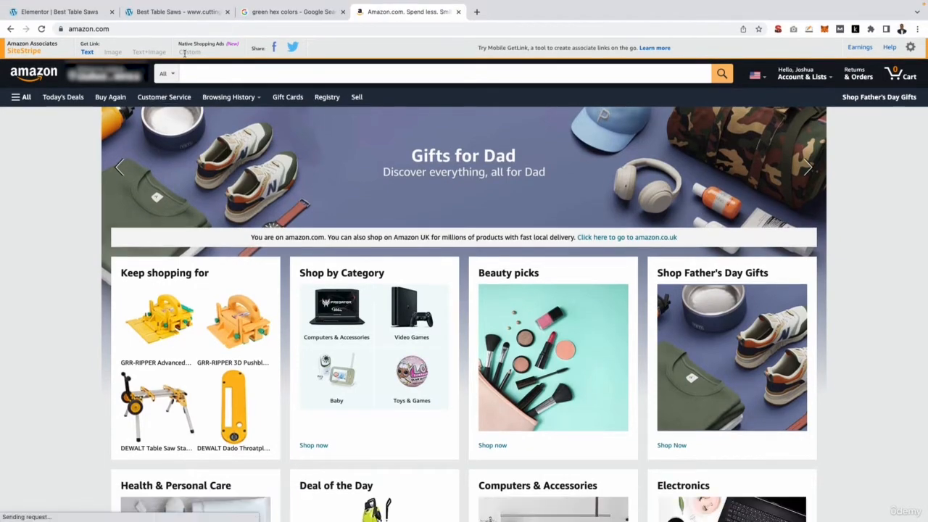
Open the SawStop product page from the Word document's link and generate its full-length SiteStripe text affiliate link
key("ctrl+Left")
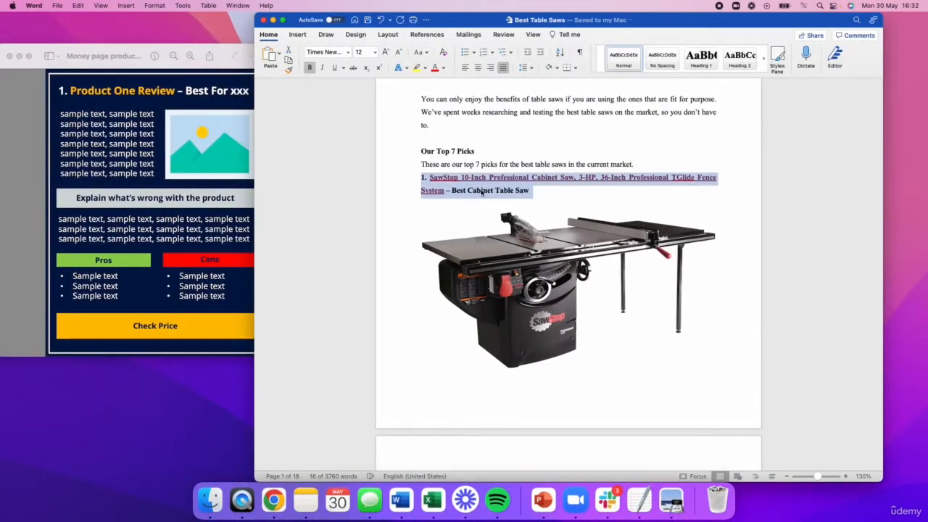
left_click(483, 224)
left_click(483, 177)
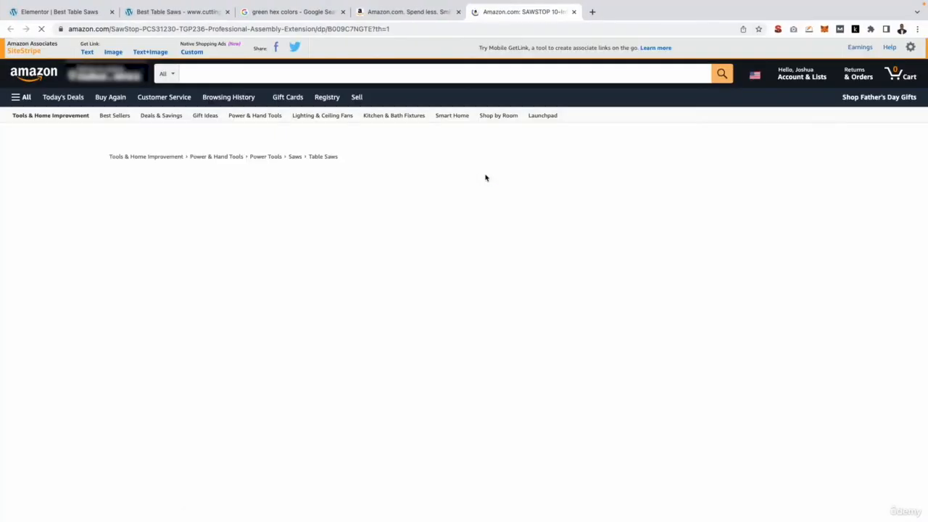
left_click(86, 54)
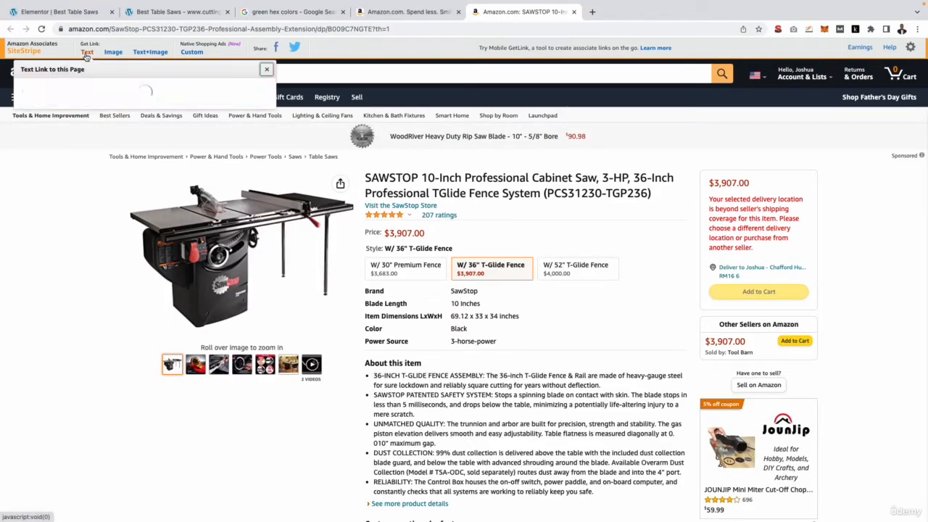
left_click(88, 177)
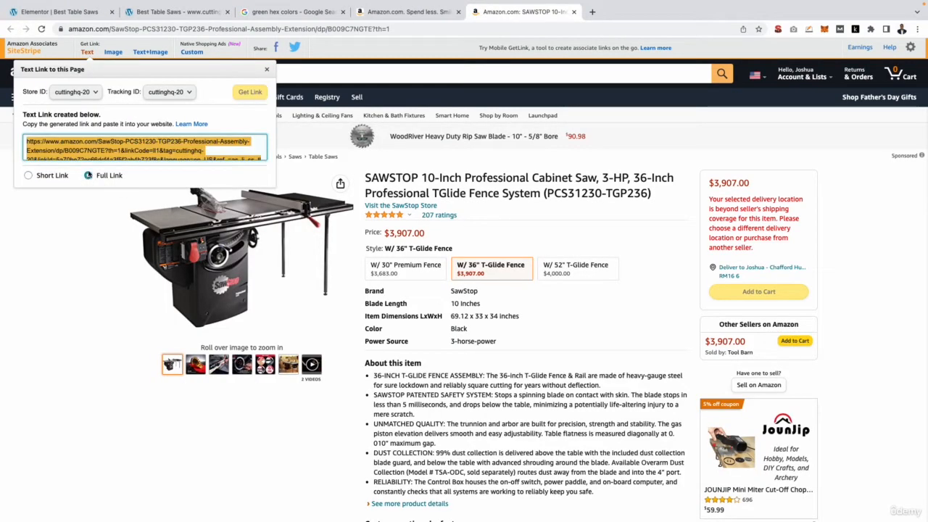
Back in the Elementor editor, set the SawStop heading's link to the copied Amazon affiliate URL
left_click(59, 12)
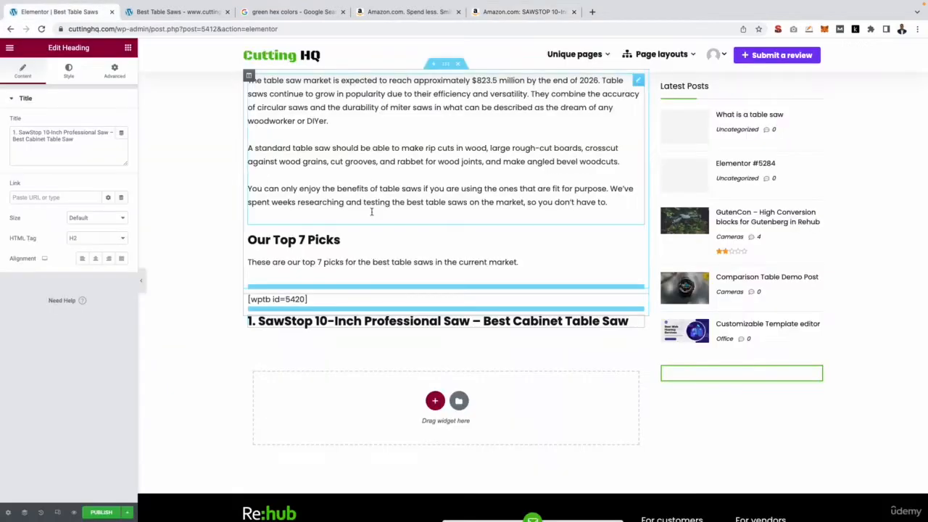
triple_click(332, 321)
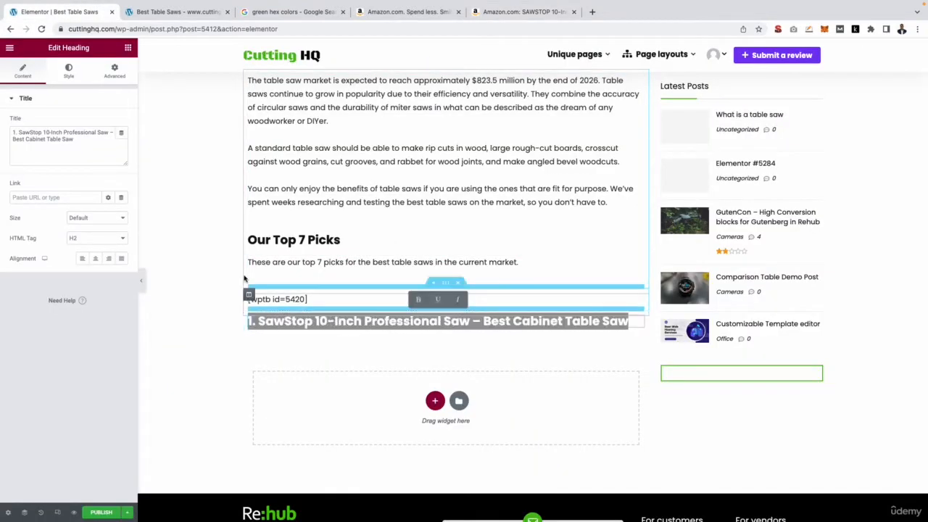
left_click(34, 198)
key("super+v")
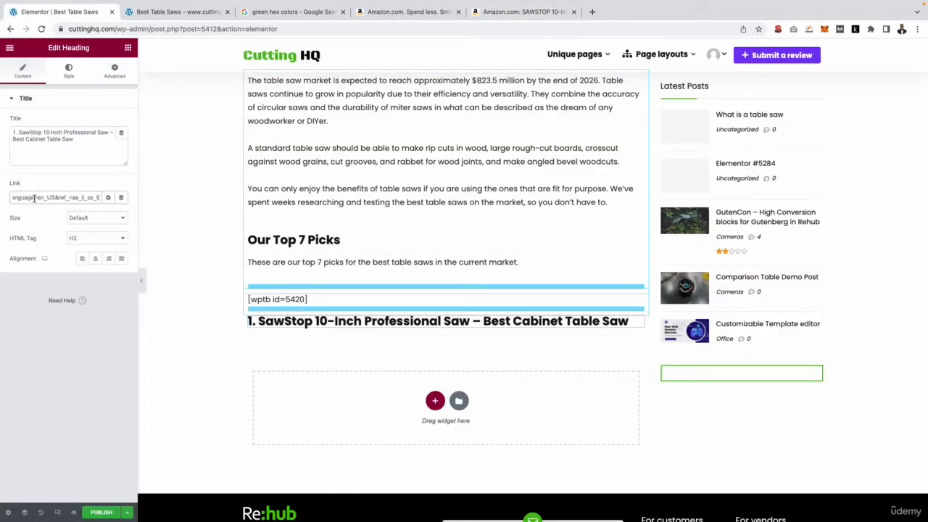
left_click(227, 373)
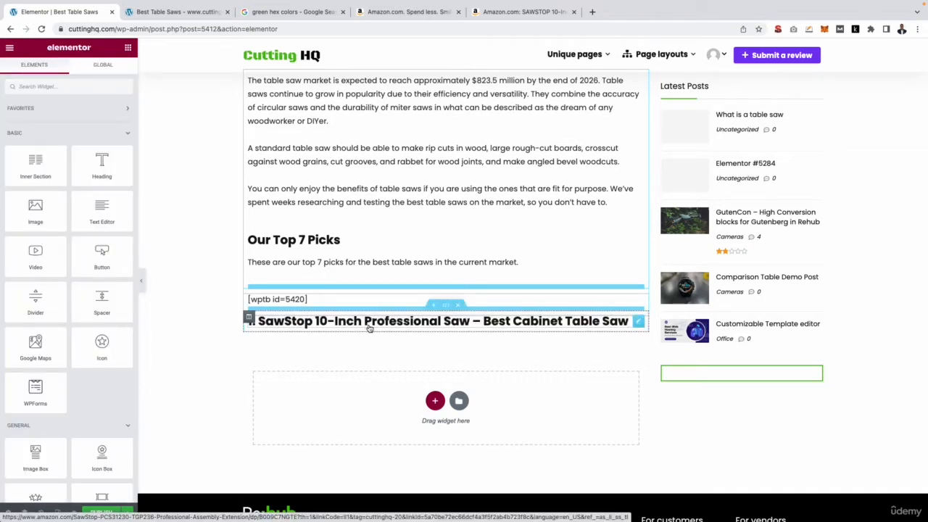
Check the layout template in Preview and add an equal two-column section below the SawStop heading in Elementor
key("ctrl+Left")
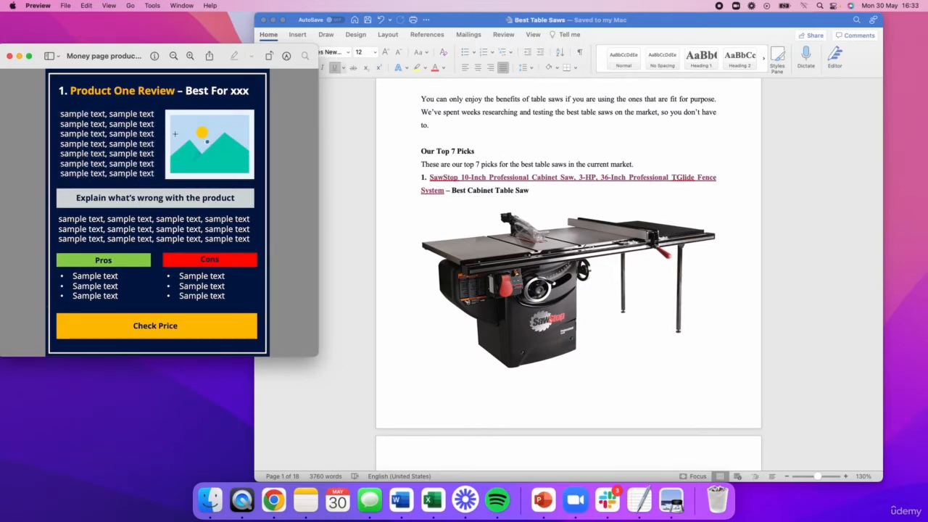
key("ctrl+Right")
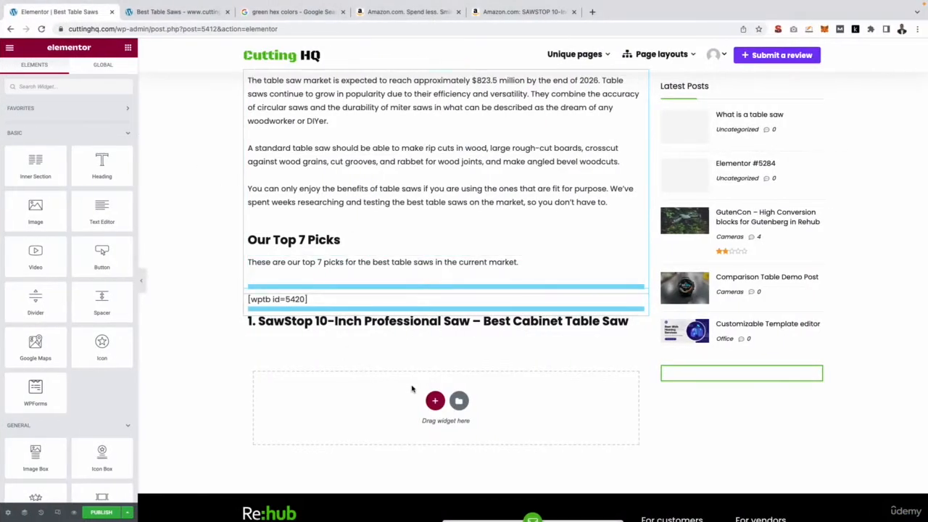
left_click(435, 401)
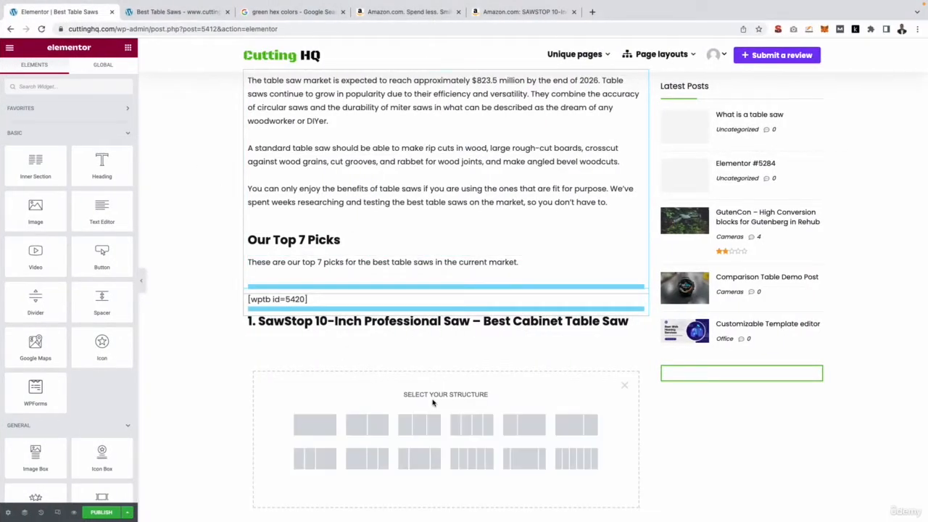
left_click(368, 426)
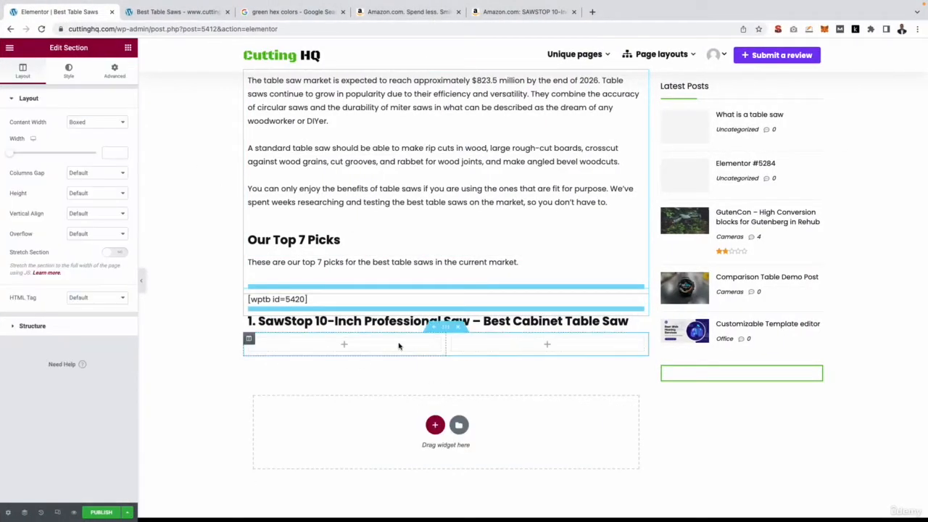
Place a Text Editor widget in the new section's left column and an Image widget in its right column
left_click(346, 347)
left_click_drag(102, 218, 321, 344)
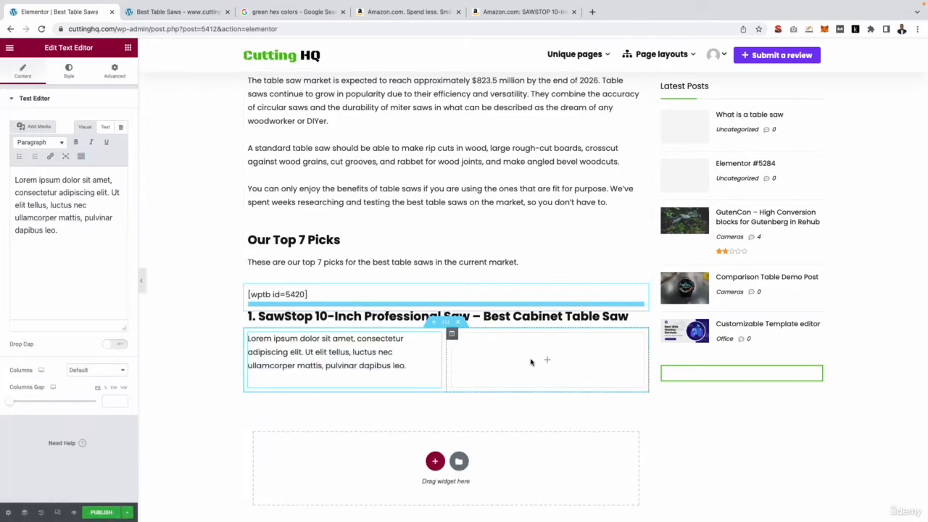
left_click(548, 361)
left_click_drag(43, 212, 561, 386)
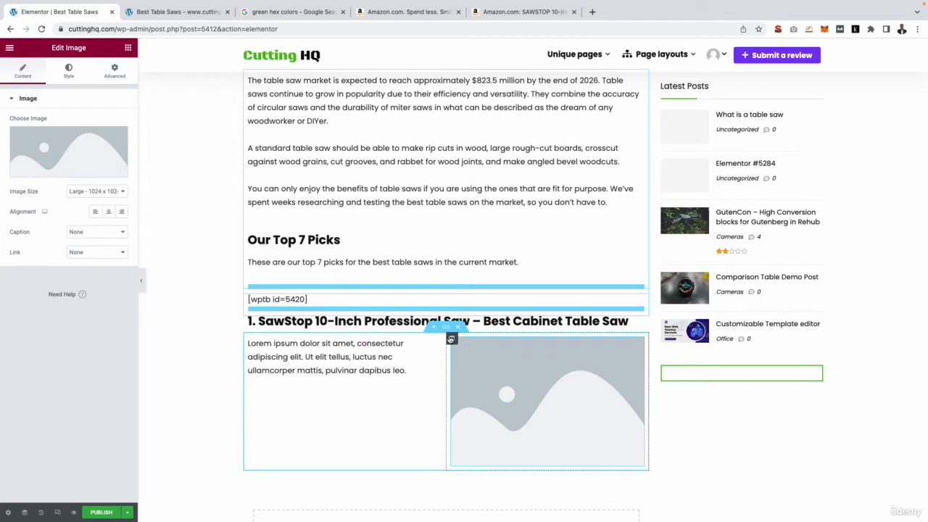
Insert the SawStop cabinet saw picture from the media library into the Image widget, checking it against the Word document's photo
left_click(48, 141)
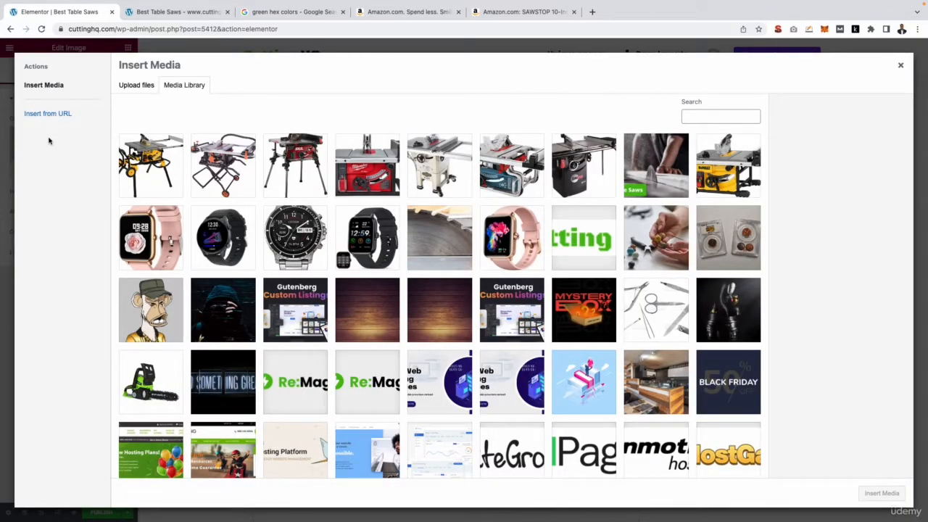
left_click(611, 188)
key("ctrl+Left")
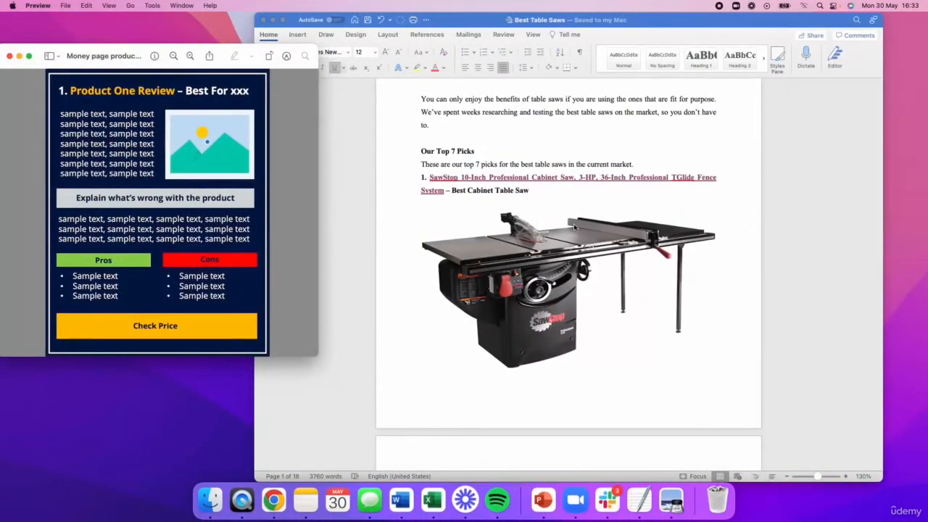
scroll(566, 276, "up", 1)
left_click(551, 298)
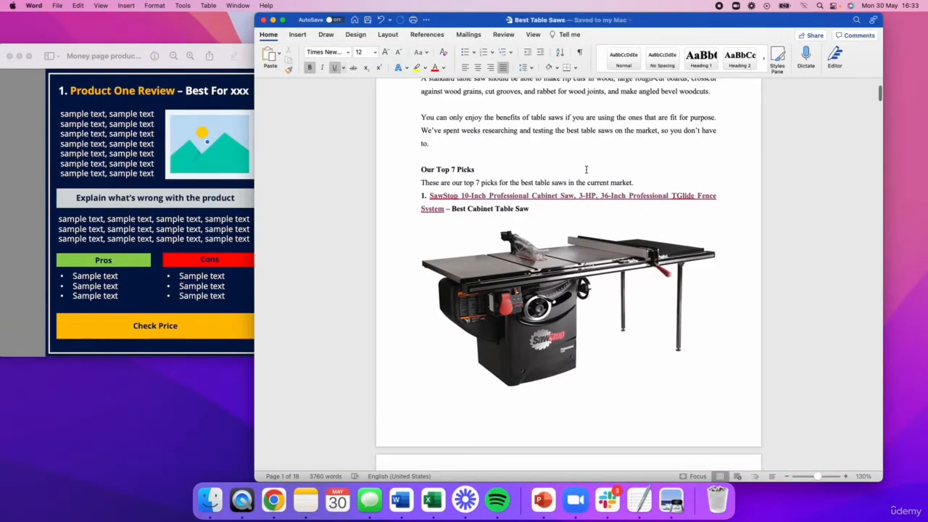
key("ctrl+Right")
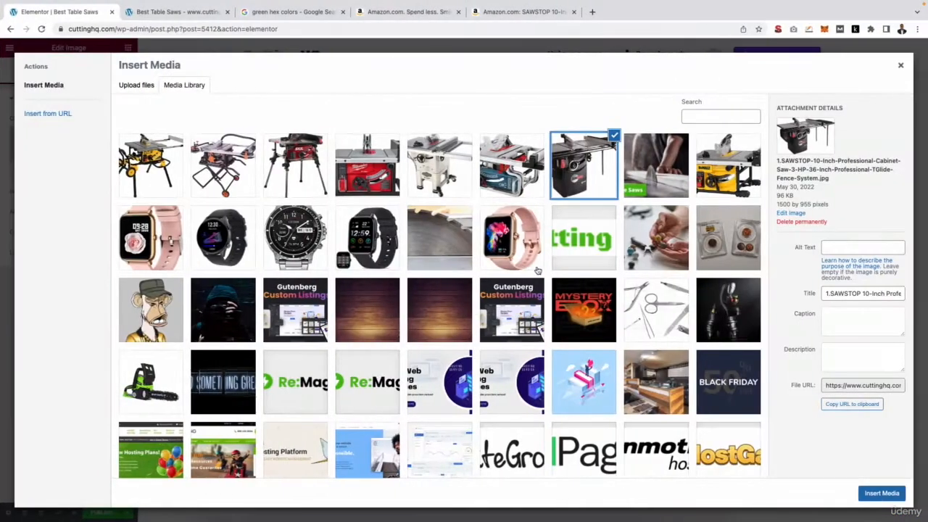
left_click(882, 494)
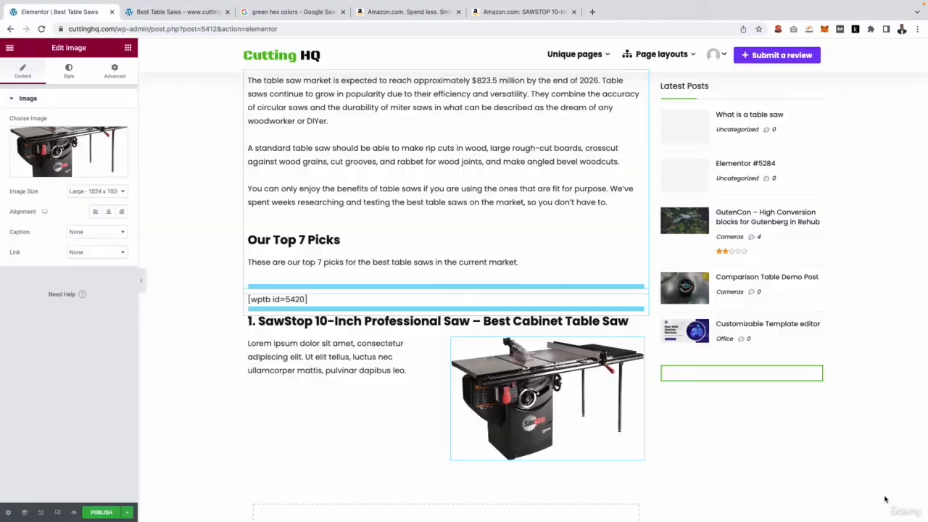
Open the left column's text for editing, then switch to the Word document and copy the first two SawStop review paragraphs
left_click(371, 380)
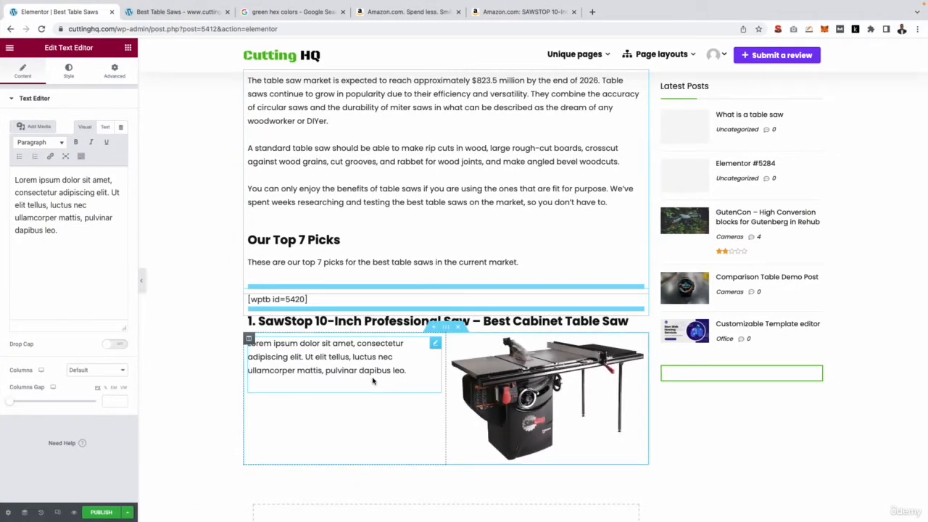
scroll(348, 366, "down", 3)
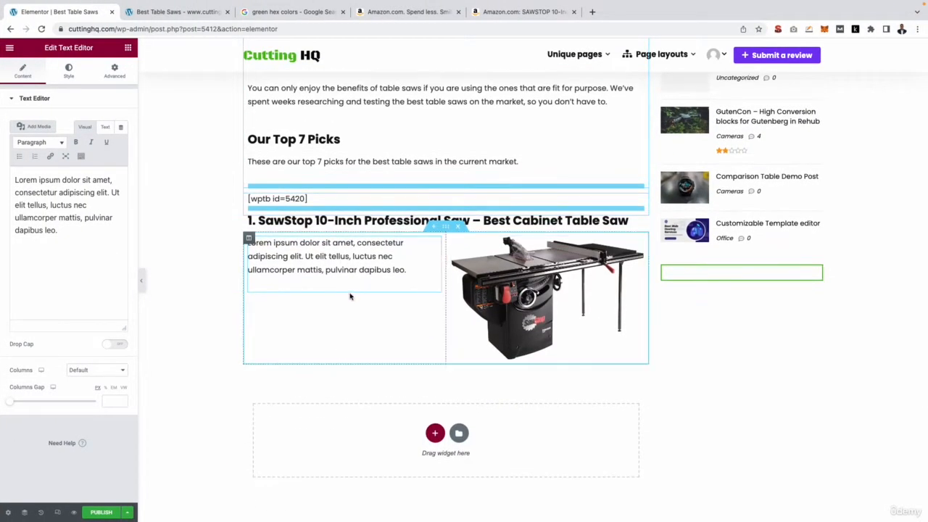
scroll(433, 308, "down", 1)
scroll(425, 266, "down", 2)
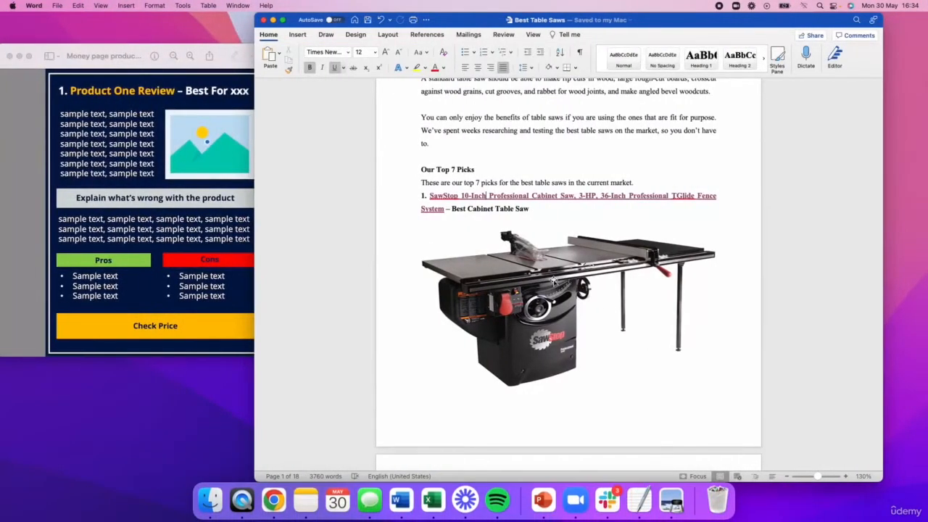
scroll(581, 321, "down", 10)
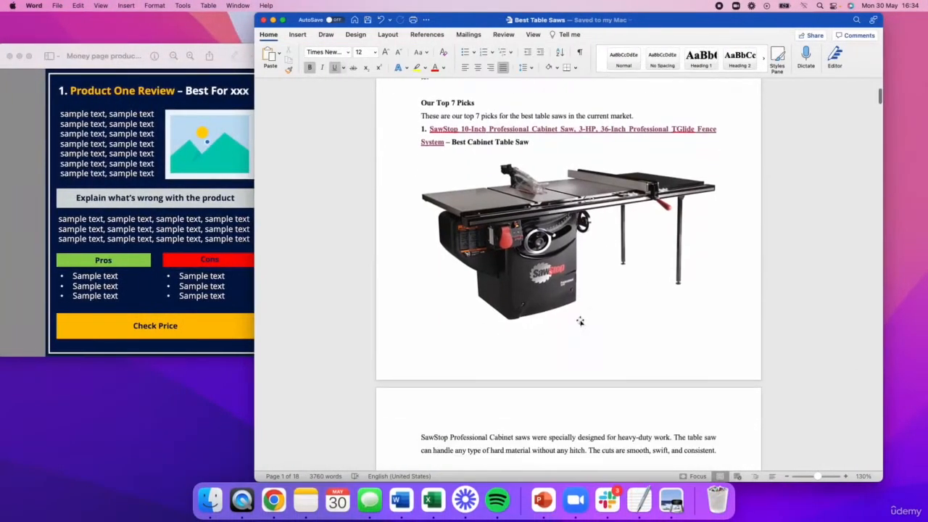
scroll(577, 330, "down", 2)
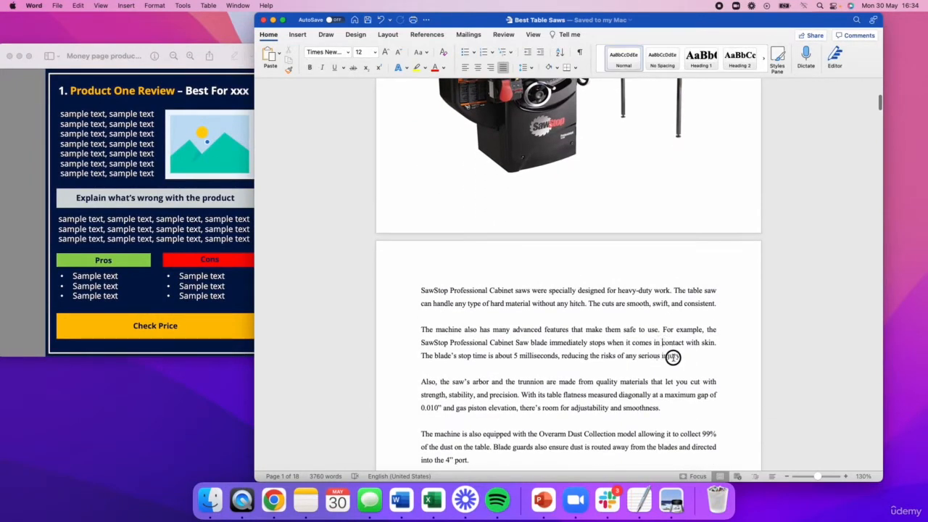
left_click_drag(682, 356, 414, 293)
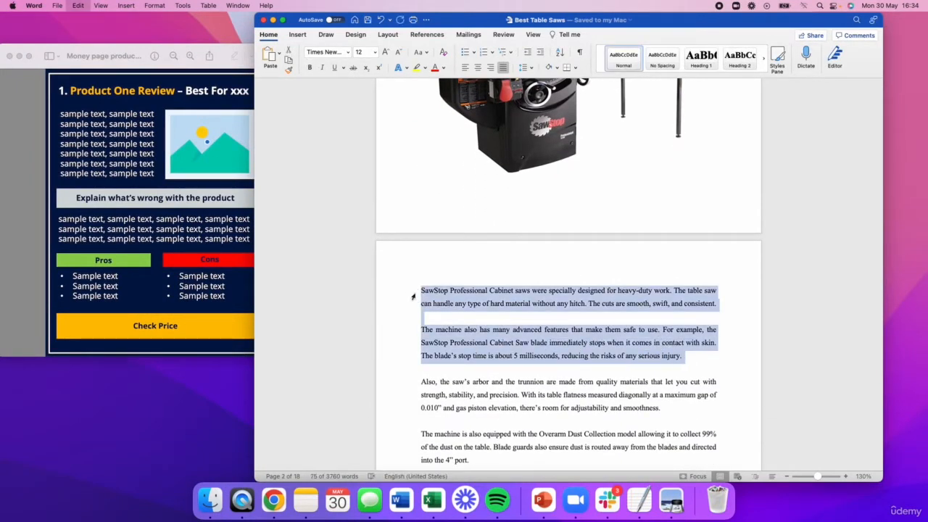
Back in Elementor, replace the left column's placeholder text with the copied paragraphs and merge them into one paragraph
key("ctrl+Right")
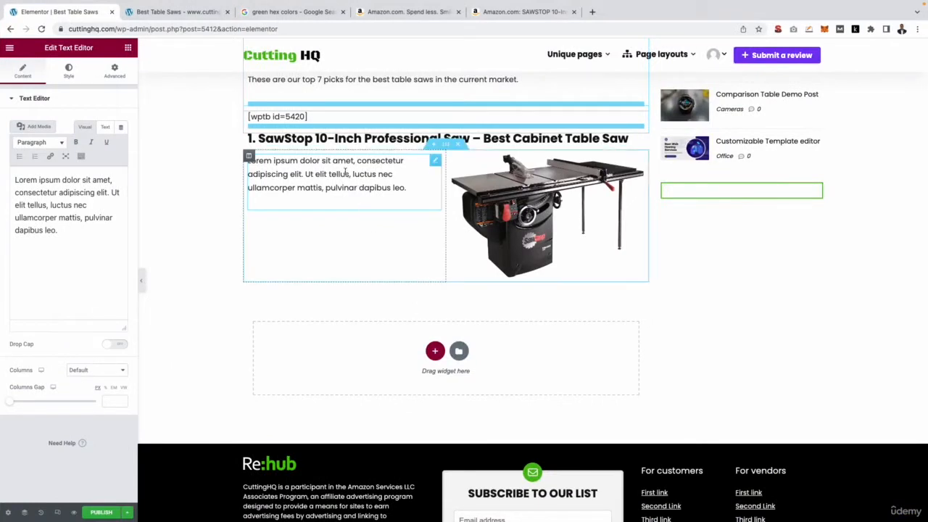
key("ctrl+a")
type("The machine also has many advanced features that make them safe to use. For example, the SawStop Professional Cabinet Saw blade immediately stops when it comes in contact with skin. The blade's stop time is about 5 milliseconds, reducing the risks of any serious injury.")
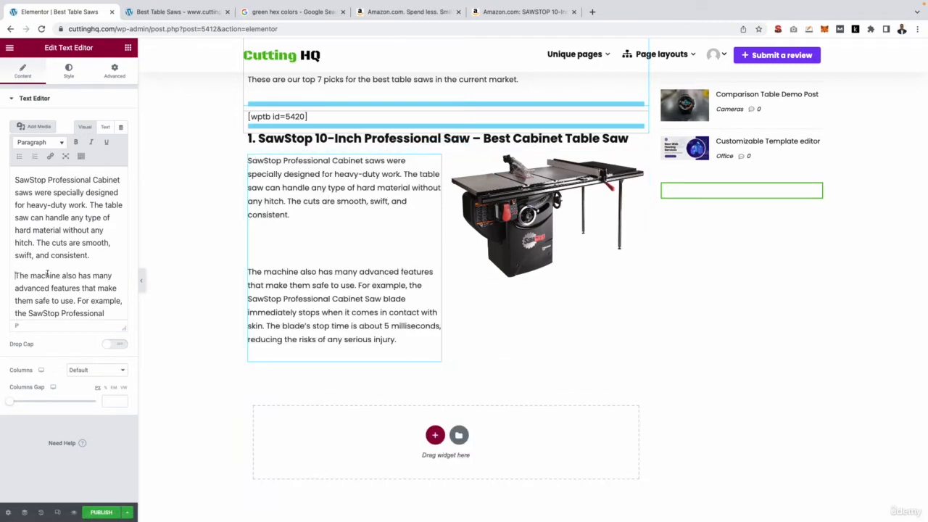
key("BackSpace")
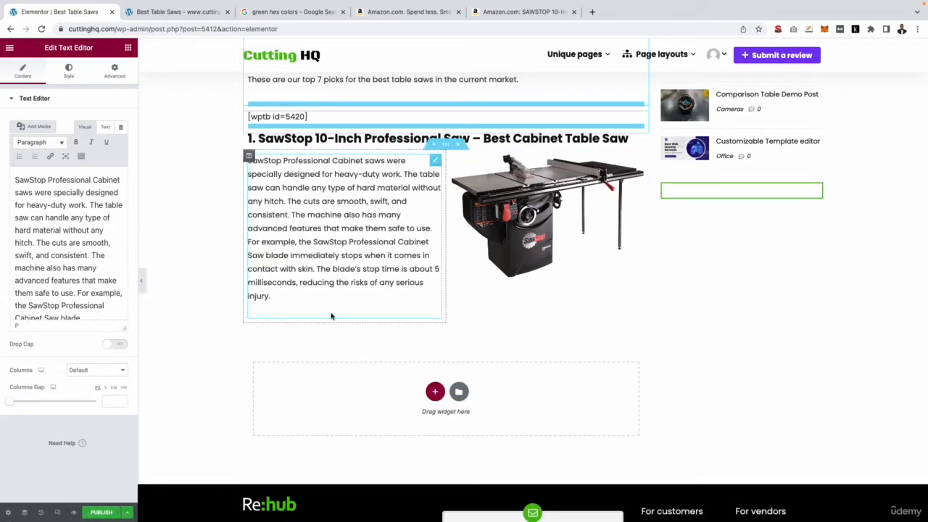
Add a single-column section below the SawStop text and image, and place a Text Editor widget in it
scroll(377, 290, "up", 2)
scroll(479, 319, "down", 2)
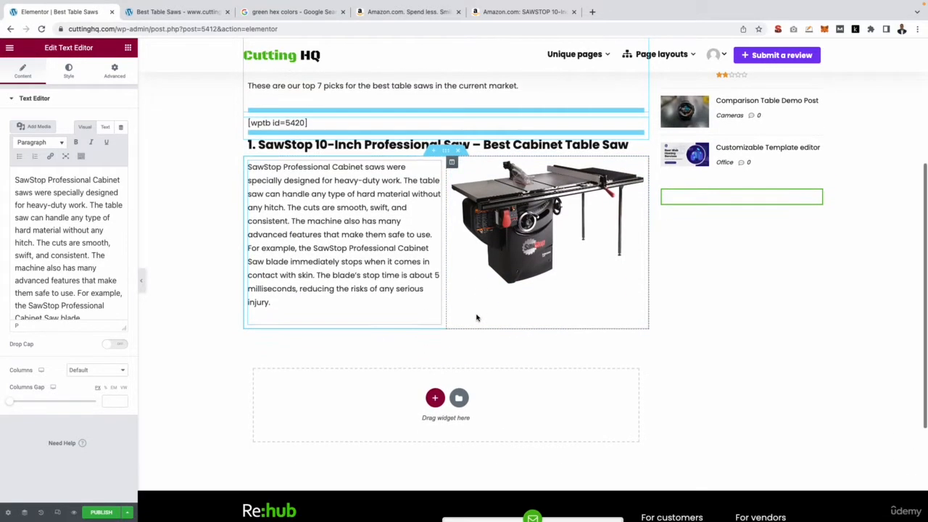
left_click(436, 396)
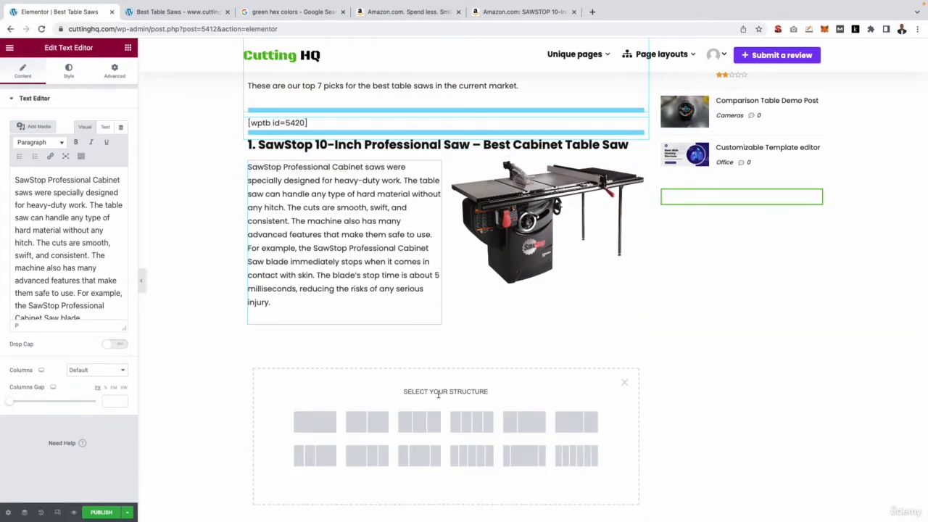
left_click(314, 420)
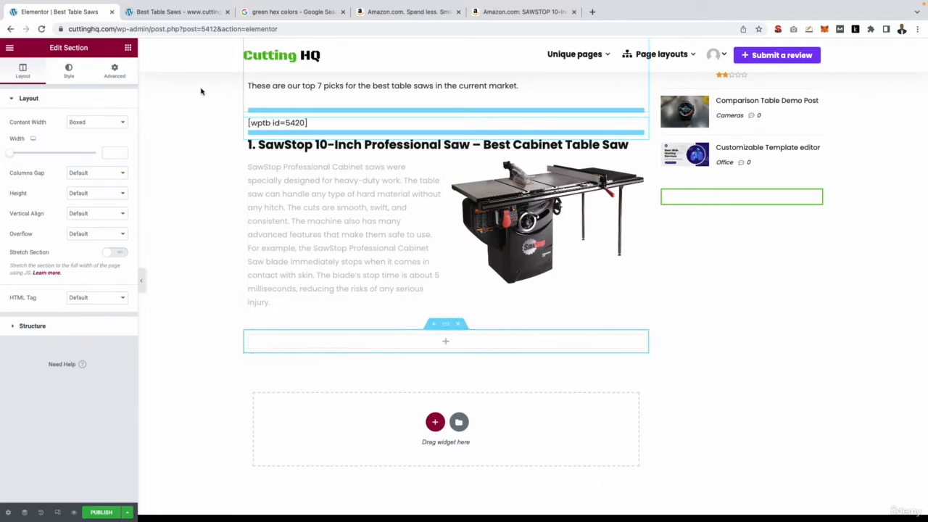
left_click(128, 47)
left_click_drag(101, 221, 485, 337)
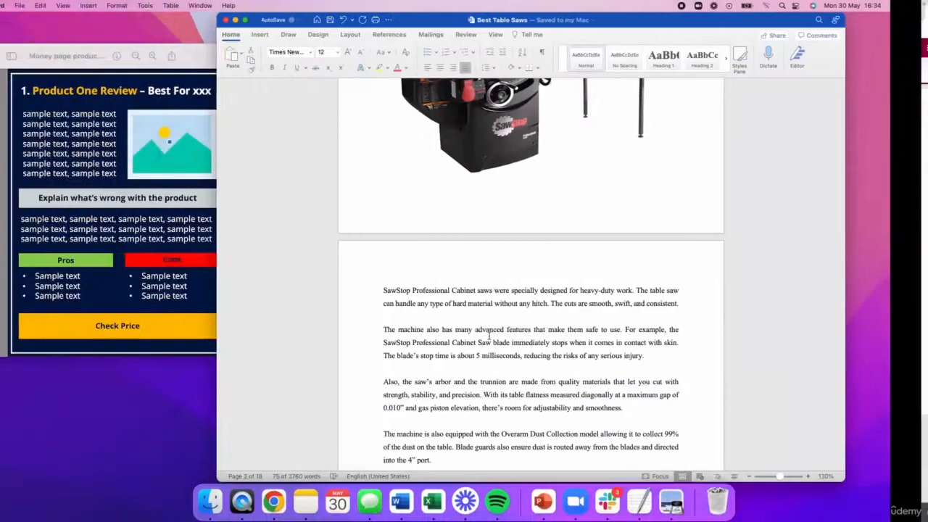
In the Word document, copy the SawStop review from "Also, the saw's arbor" through the end of the Key Specifications list
left_click_drag(383, 291, 644, 355)
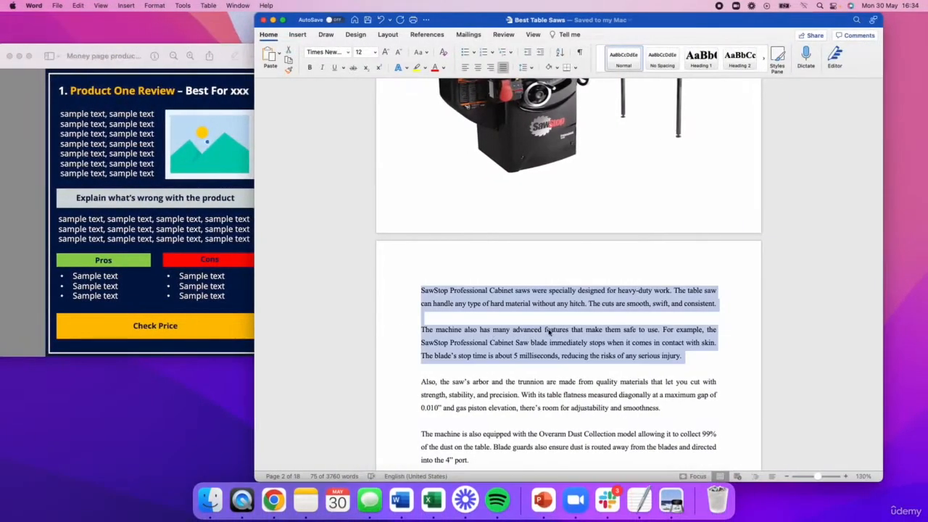
scroll(504, 326, "down", 4)
scroll(543, 325, "down", 3)
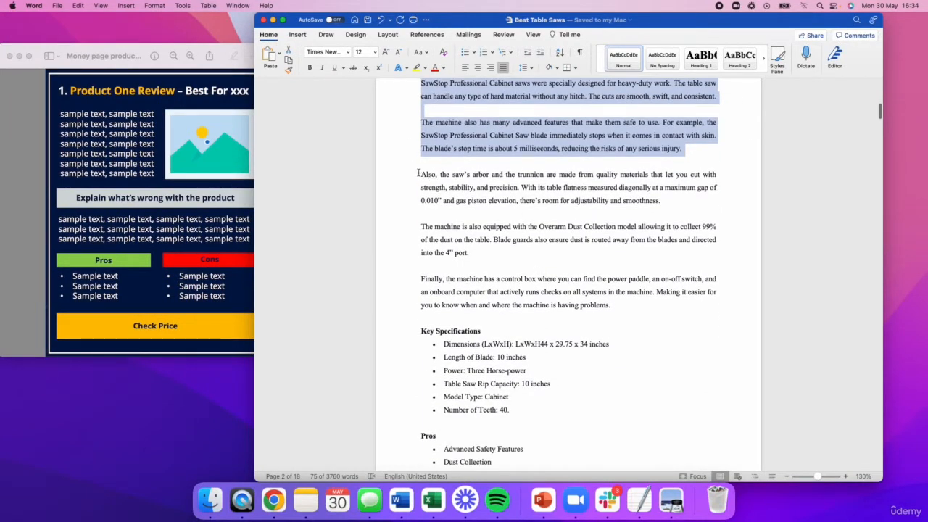
left_click_drag(418, 174, 420, 335)
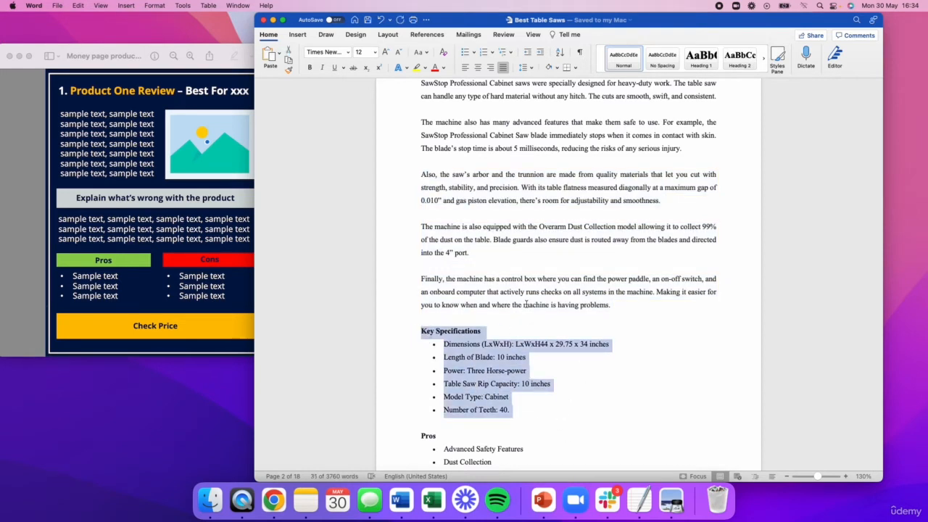
left_click(556, 384)
left_click_drag(513, 410, 410, 187)
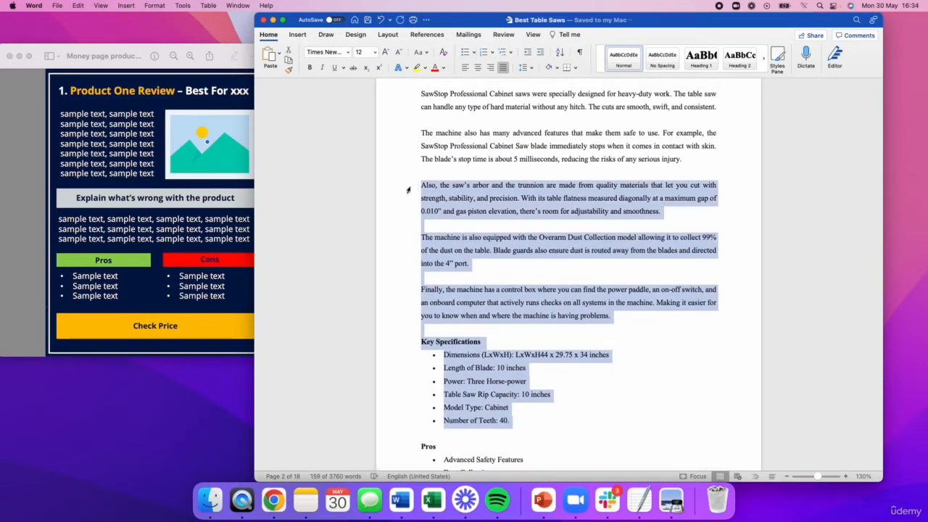
Return to Elementor and replace the new full-width text widget's placeholder with the copied paragraphs and Key Specifications
key("ctrl+Right")
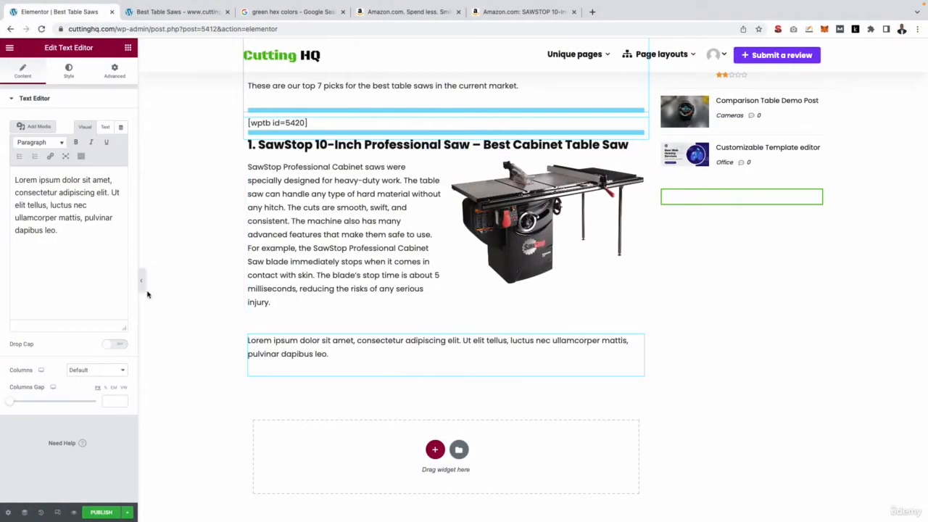
key("super+a")
key("super+v")
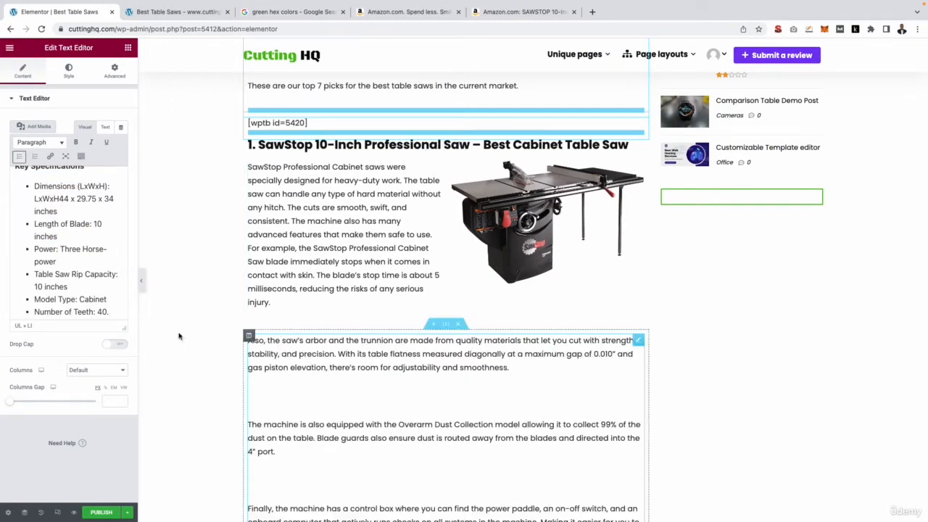
Remove the surplus blank lines between the pasted review paragraphs and above the Key Specifications heading
scroll(38, 261, "up", 10)
scroll(38, 258, "up", 3)
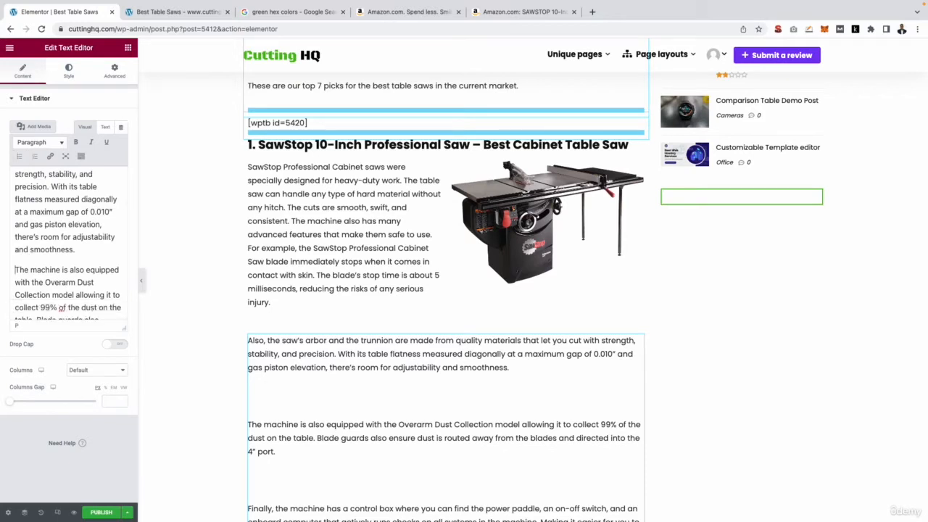
key("BackSpace")
scroll(29, 255, "up", 2)
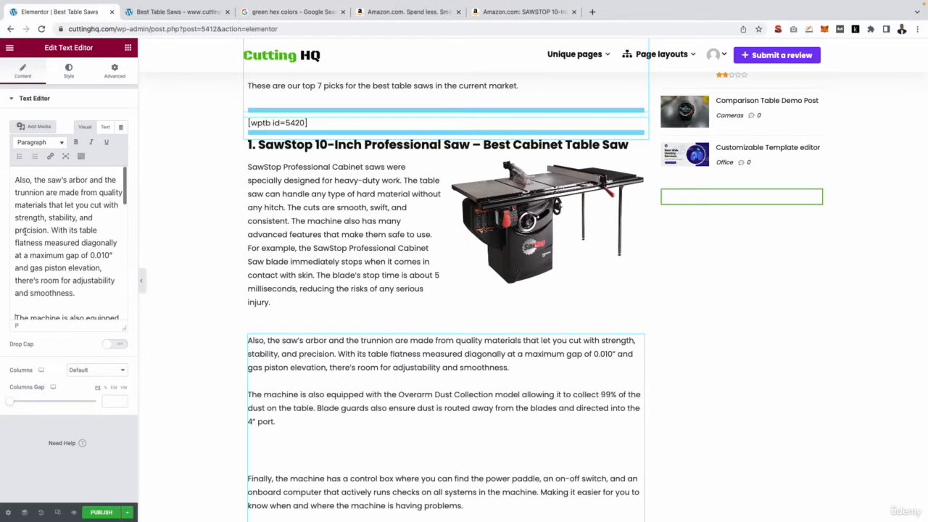
scroll(28, 253, "down", 5)
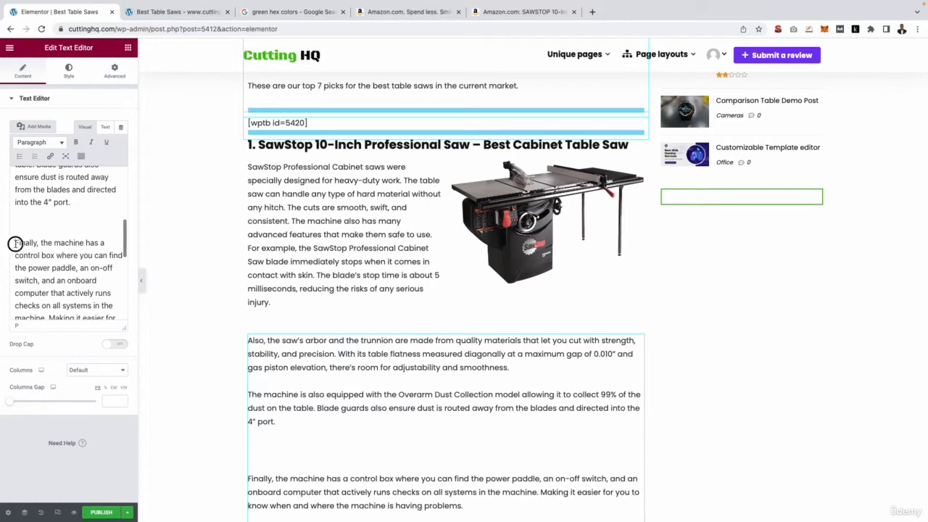
left_click(14, 242)
key("BackSpace")
key("BackSpace")
key("Return")
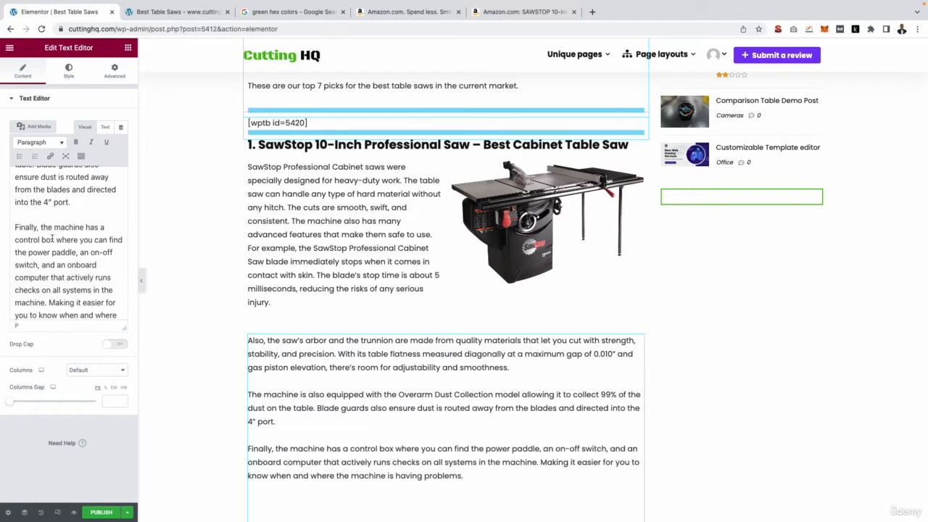
scroll(63, 254, "down", 1)
scroll(33, 269, "down", 2)
key("BackSpace")
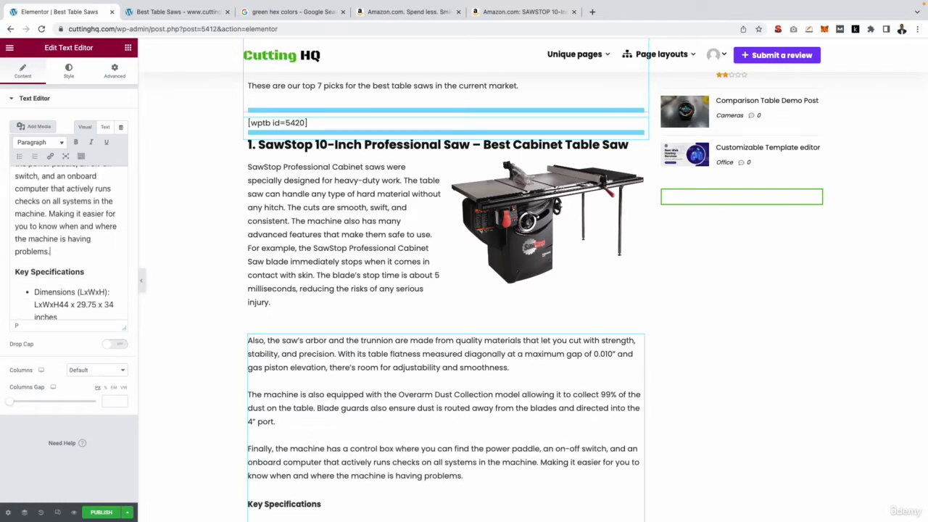
Check the Pros and Cons layout in the Preview template and add an equal two-column section below Key Specifications in Elementor
scroll(344, 295, "down", 5)
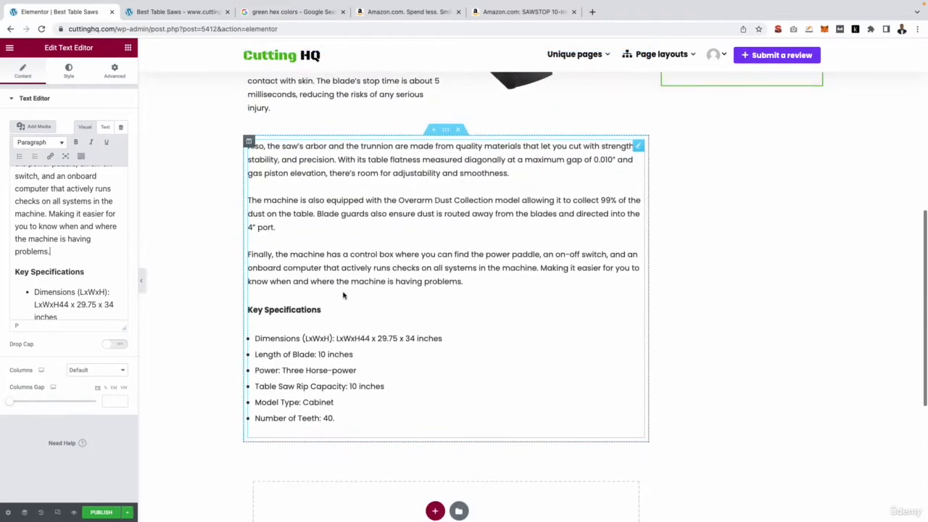
scroll(343, 296, "down", 1)
scroll(373, 227, "up", 6)
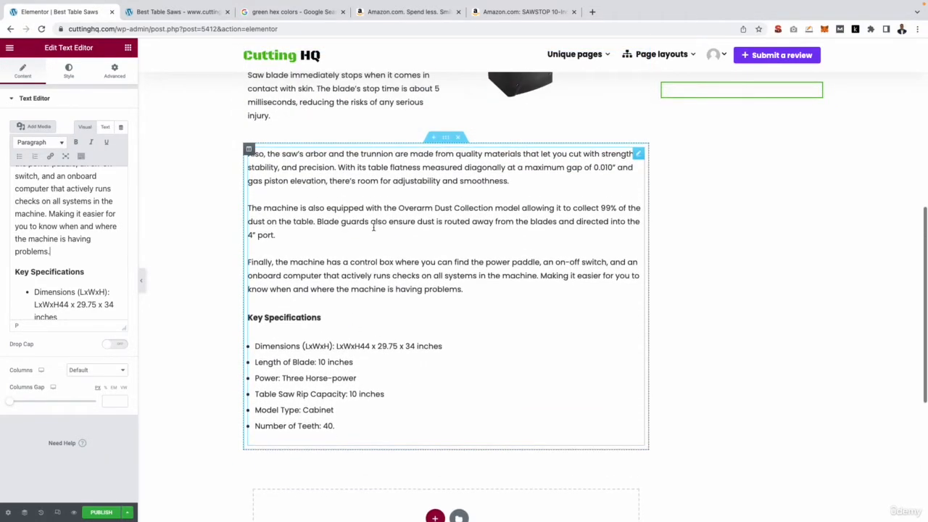
scroll(398, 239, "down", 3)
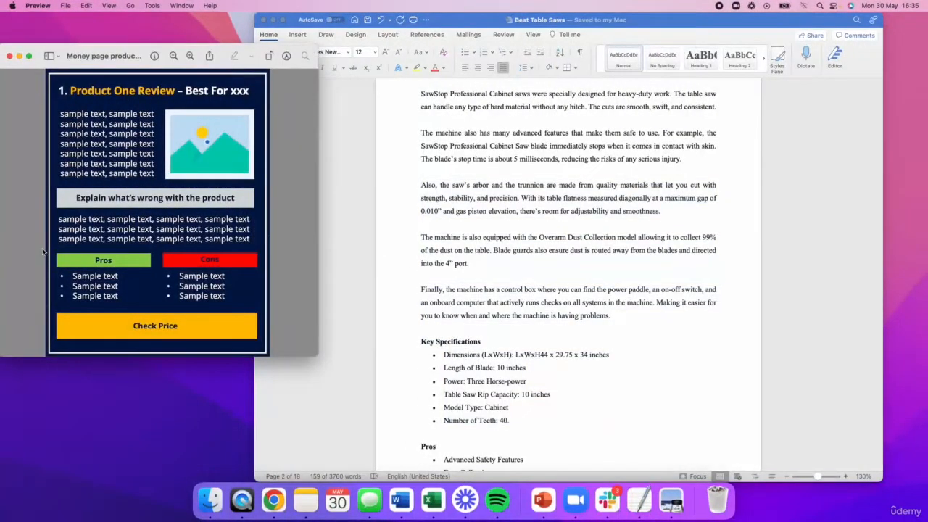
left_click_drag(55, 249, 259, 306)
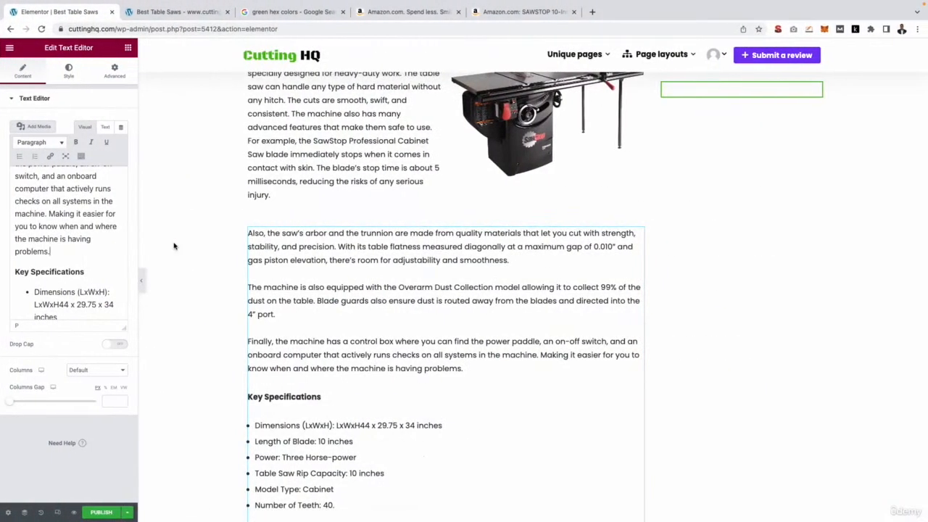
scroll(367, 295, "down", 5)
left_click(436, 241)
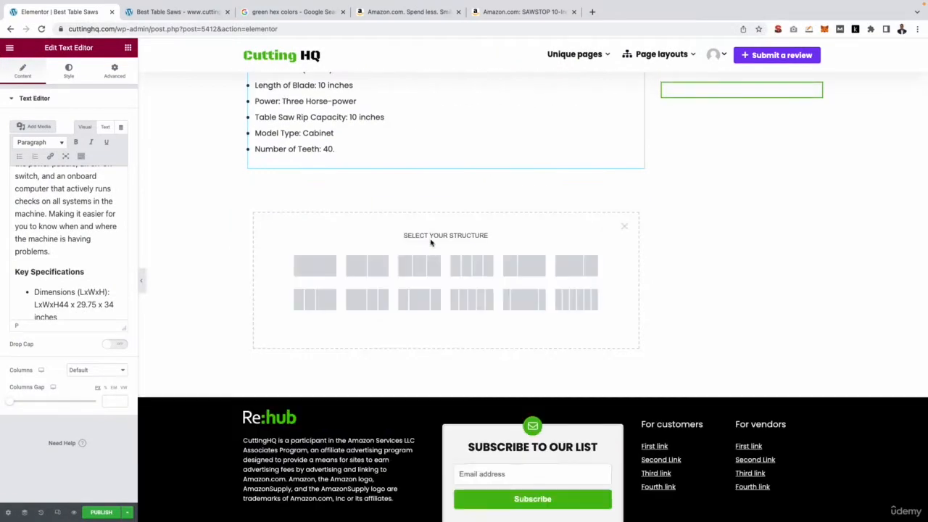
left_click(368, 267)
Place a Heading widget in each of the two columns of the new section below Key Specifications
scroll(368, 274, "up", 2)
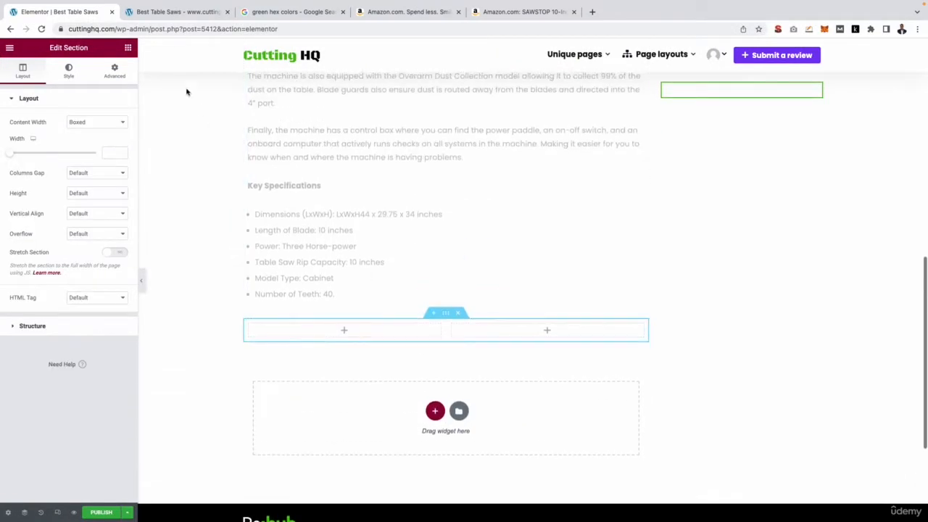
left_click(127, 47)
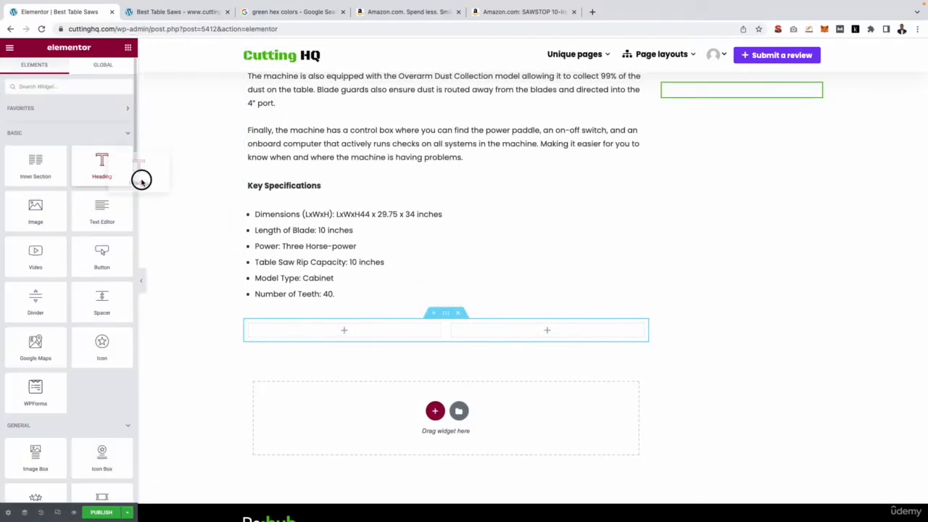
left_click_drag(141, 181, 298, 327)
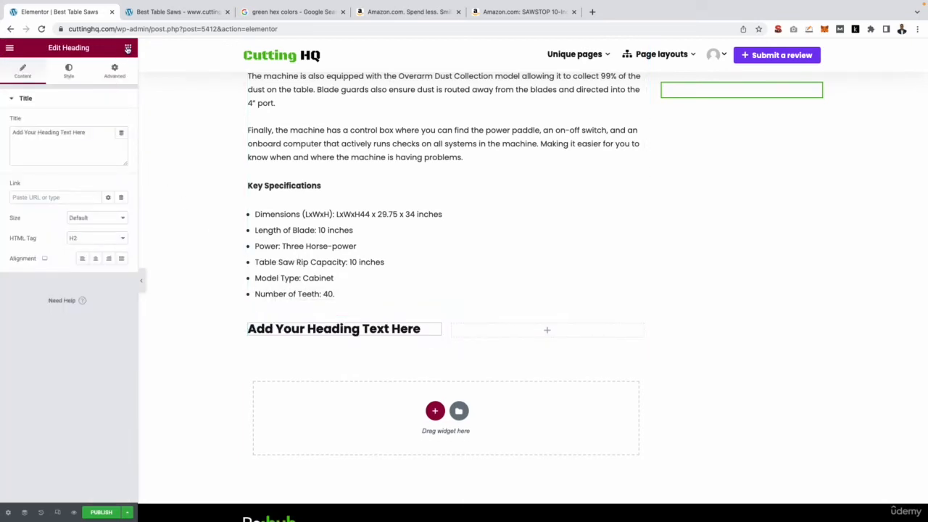
left_click(128, 48)
left_click_drag(103, 165, 559, 326)
Add another equal two-column section below the two headings and place a Text Editor widget in its left column
left_click(435, 410)
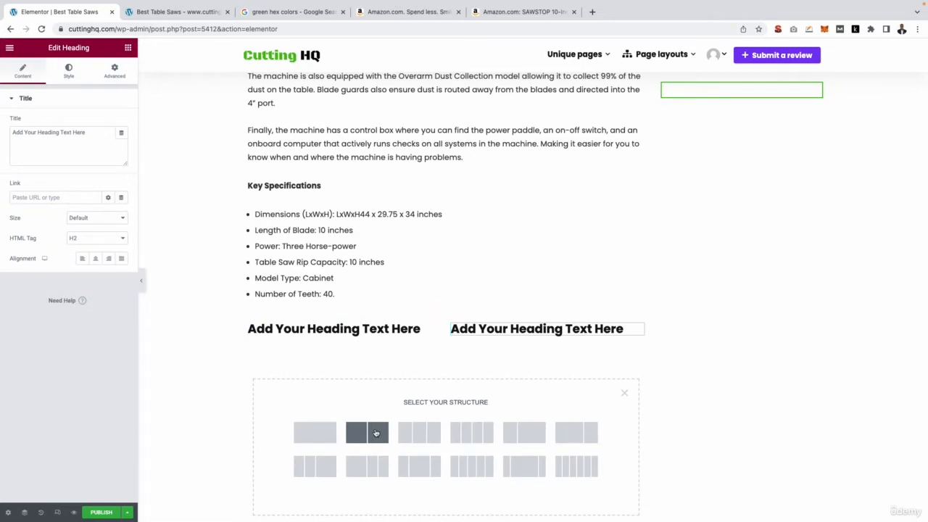
left_click(376, 433)
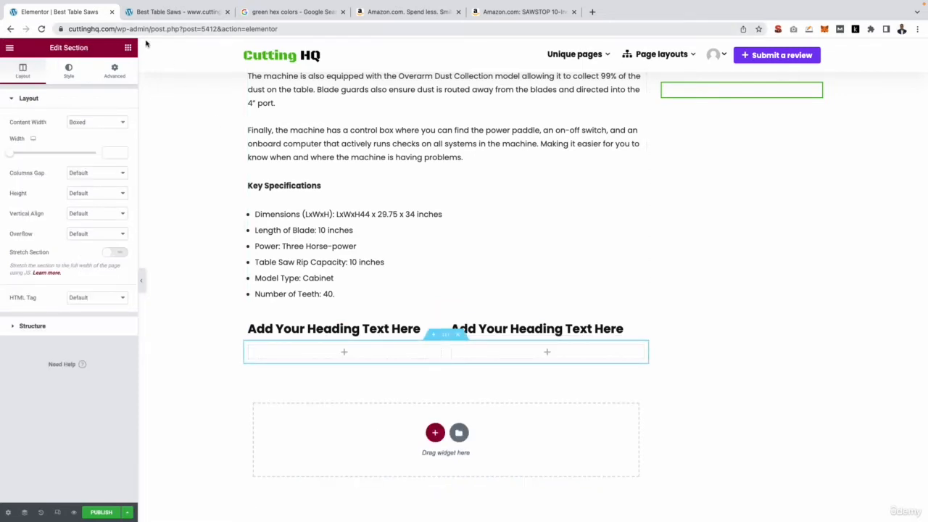
left_click(129, 48)
left_click_drag(101, 195, 300, 356)
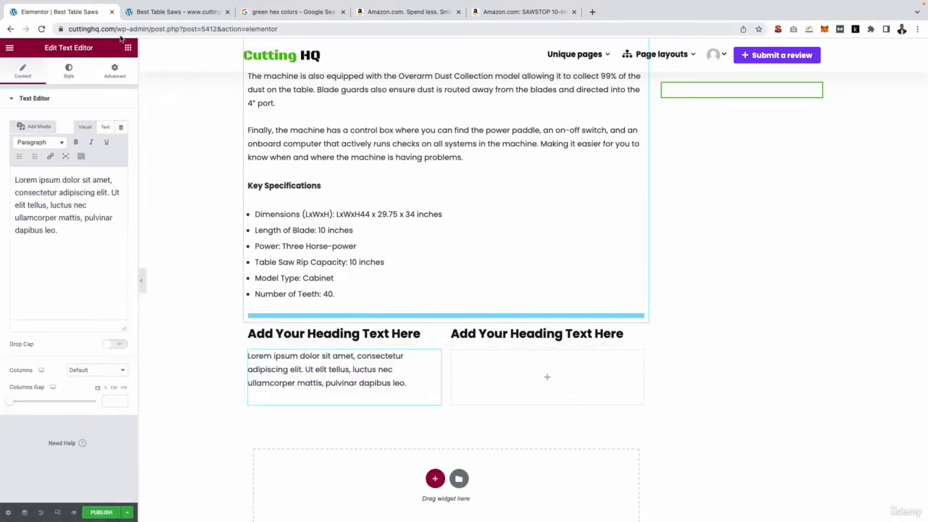
Place a Heading widget in the empty right column and change the left heading above the placeholder text to Pros
left_click(129, 47)
left_click_drag(116, 173, 545, 362)
triple_click(369, 326)
left_click(87, 133)
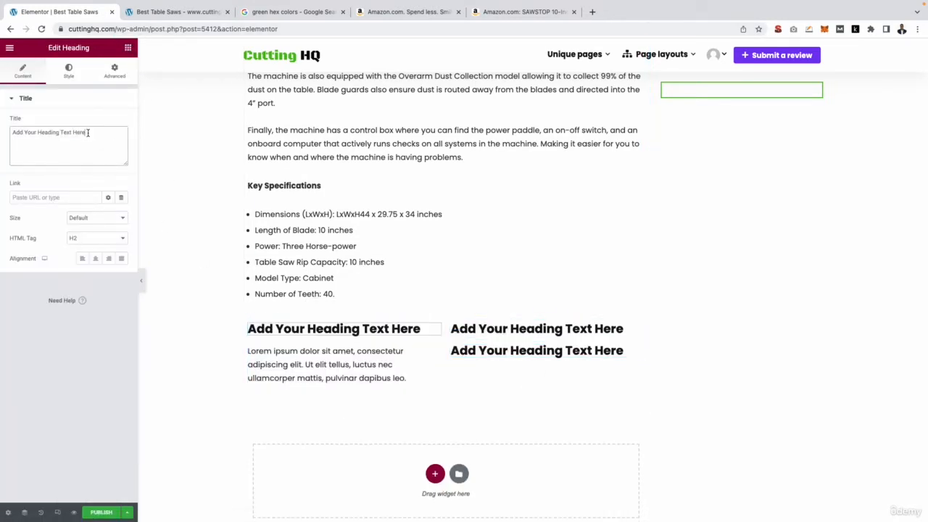
type("p")
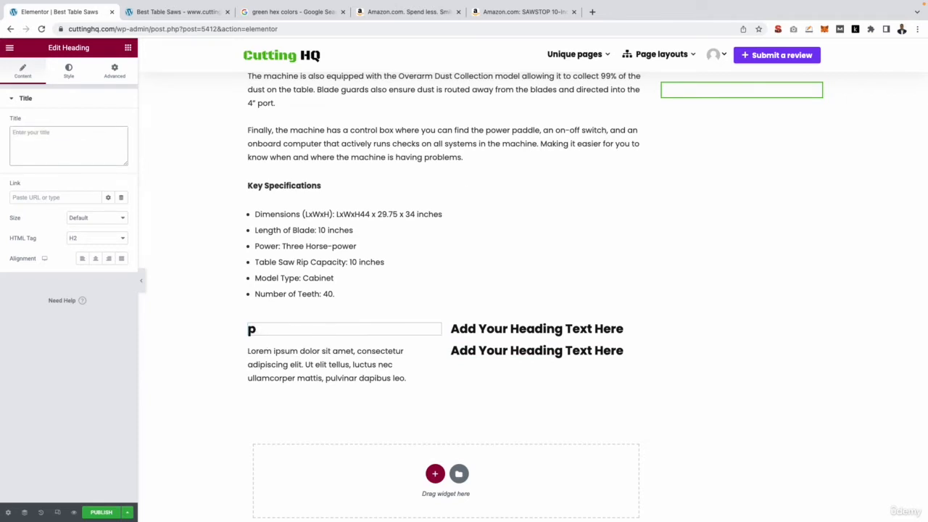
type("ros")
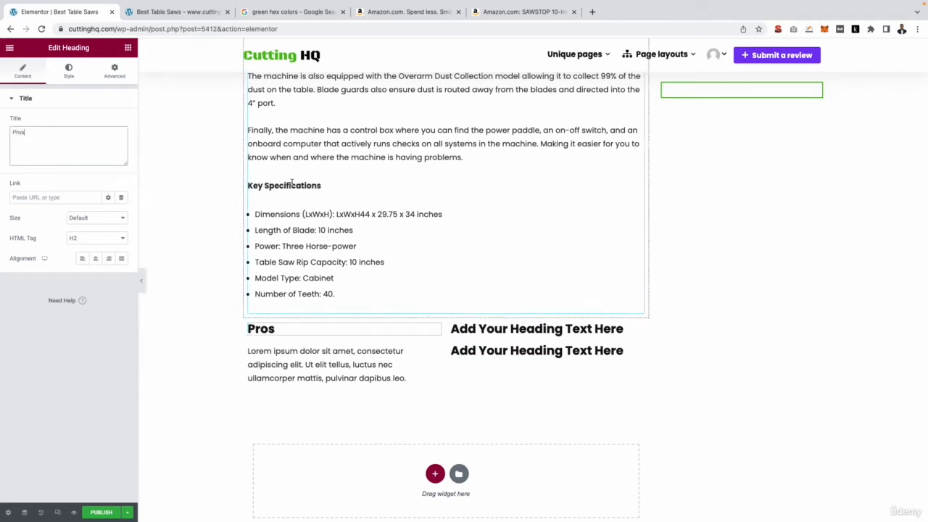
Change the upper right heading to Cons and delete the surplus Heading widget beneath it
triple_click(522, 327)
left_click_drag(90, 134, 1, 109)
type("Cons")
left_click(638, 351)
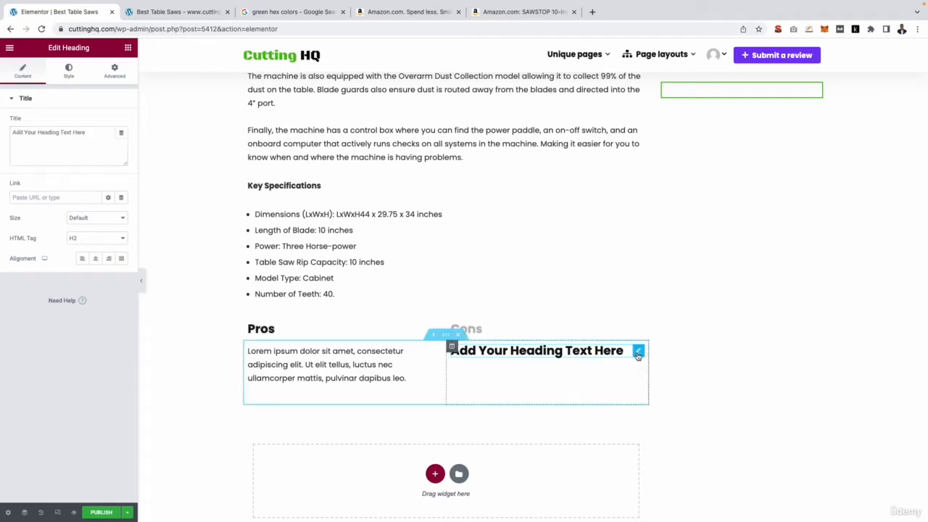
right_click(638, 354)
left_click(660, 491)
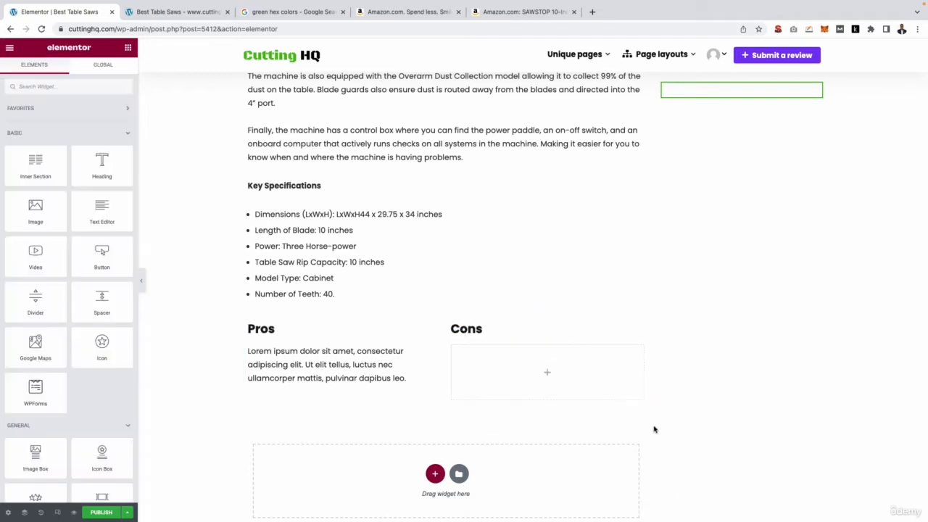
Duplicate the Text Editor widget under Pros and try to move the copy into the empty Cons column
left_click(376, 377)
right_click(439, 355)
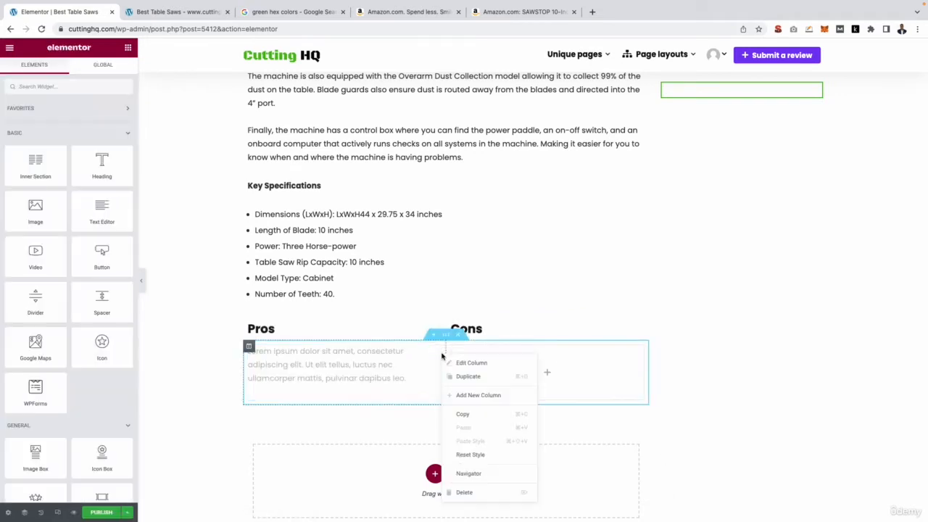
left_click(397, 354)
right_click(431, 350)
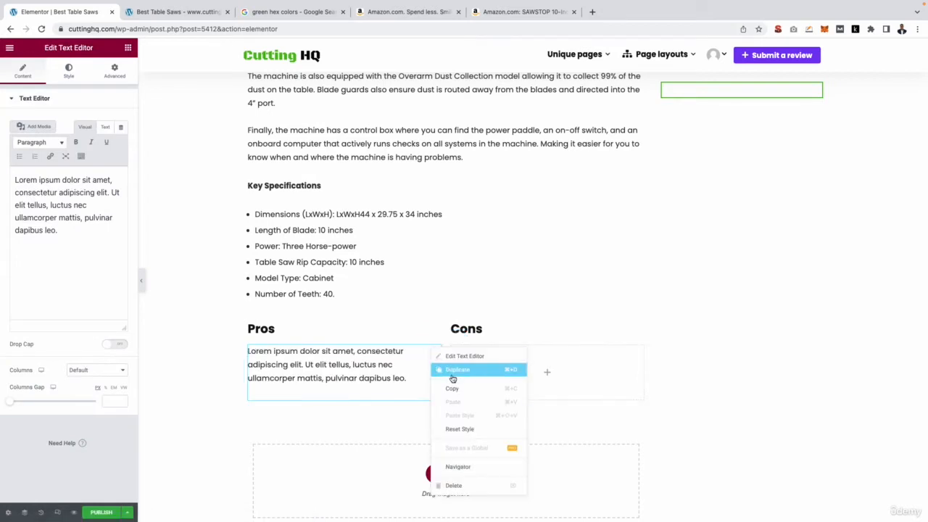
left_click(453, 371)
left_click_drag(435, 414, 557, 353)
left_click_drag(435, 417, 377, 367)
left_click(548, 407)
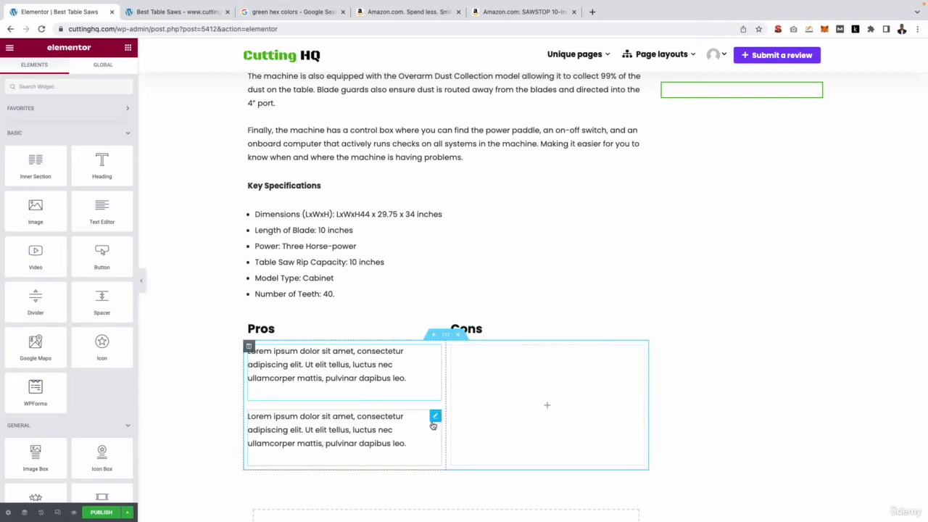
left_click_drag(435, 423, 407, 365)
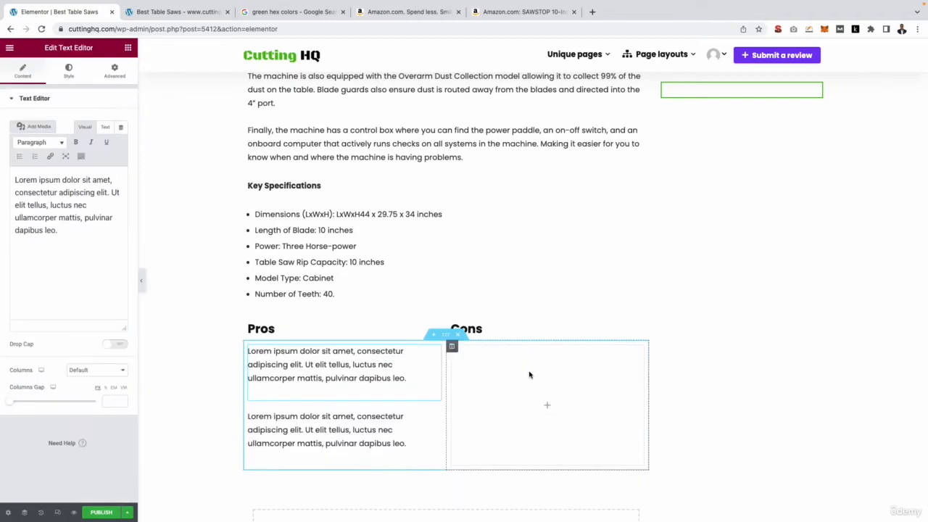
Place a new Text Editor widget in the column under Cons and delete the duplicate text widget under Pros
left_click(546, 406)
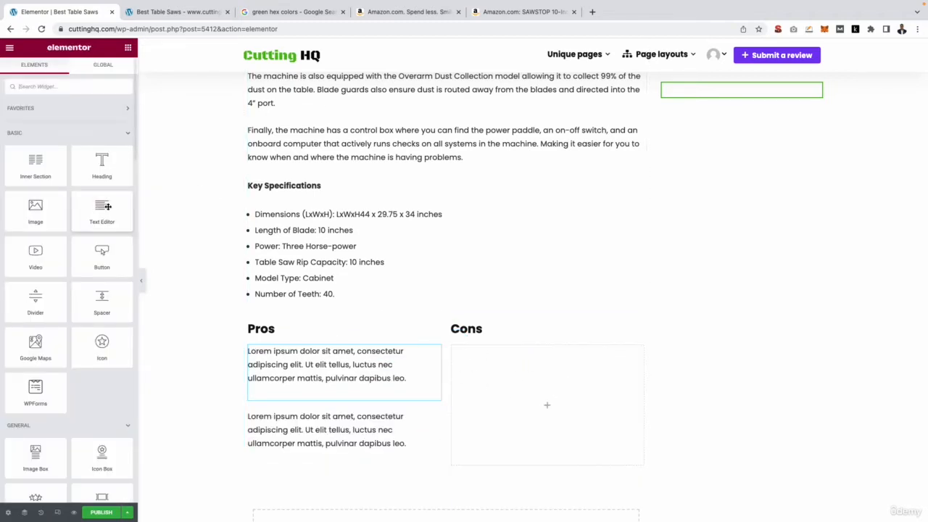
left_click_drag(101, 210, 549, 392)
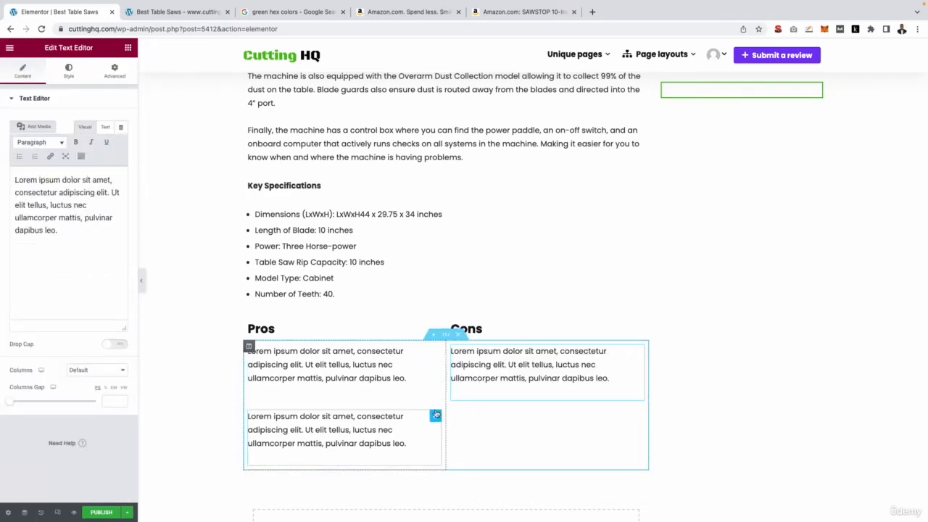
right_click(435, 415)
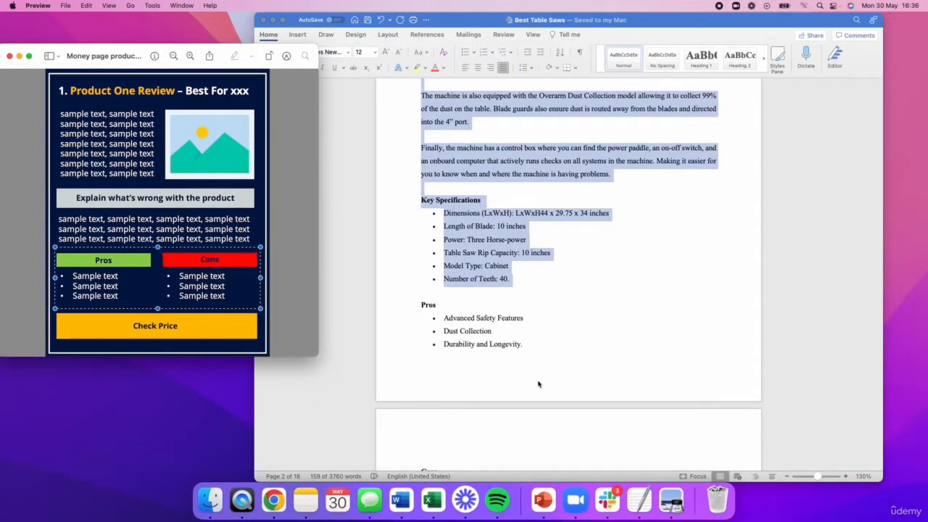
Copy the three Pros bullets from the Word document and replace the placeholder text under Pros with them
scroll(539, 327, "down", 4)
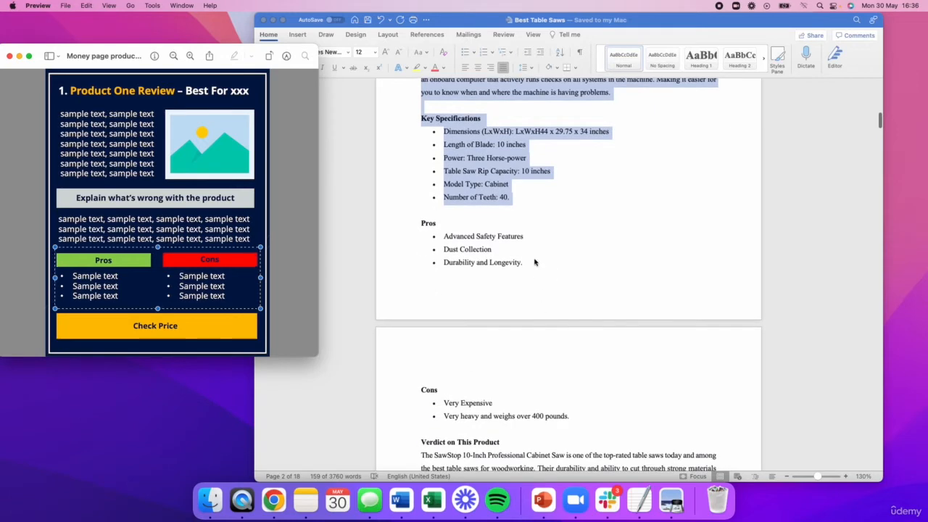
left_click(541, 267)
left_click_drag(541, 266, 451, 237)
key("ctrl+c")
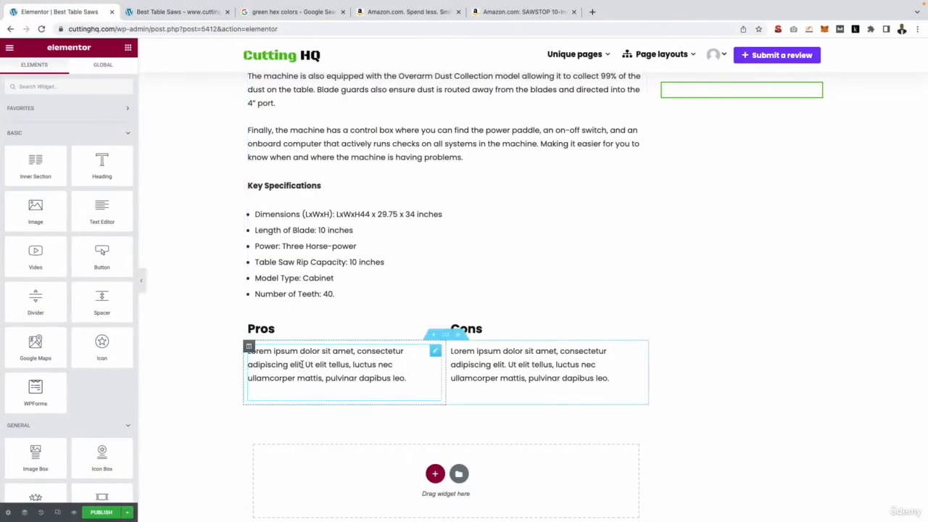
left_click(341, 370)
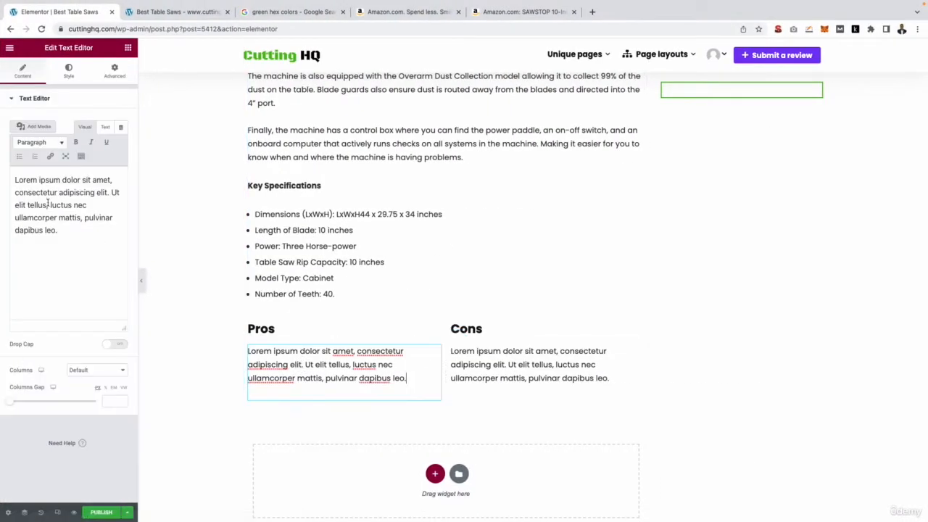
key("ctrl+a")
key("ctrl+v")
Copy the two Cons bullets from the Word document and replace the placeholder text under Cons with them
left_click(492, 365)
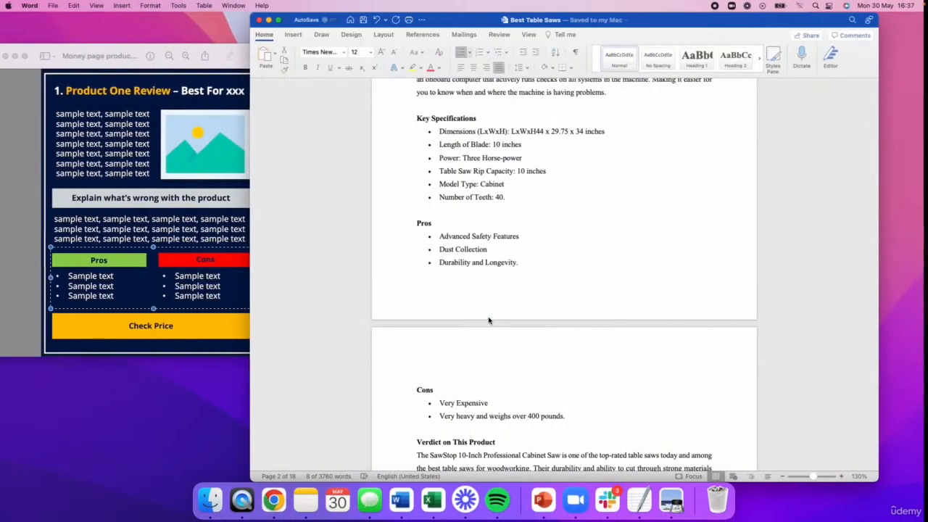
scroll(492, 317, "down", 2)
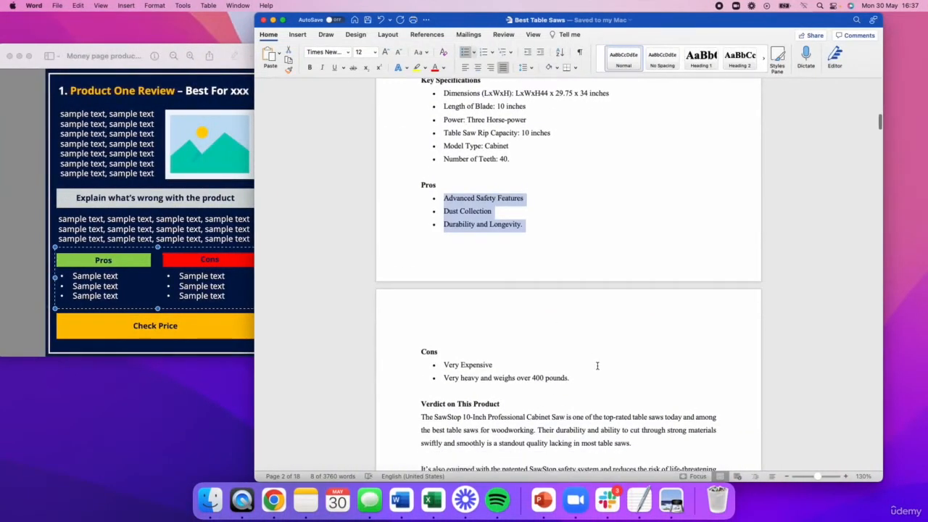
left_click_drag(577, 380, 454, 370)
key("ctrl+c")
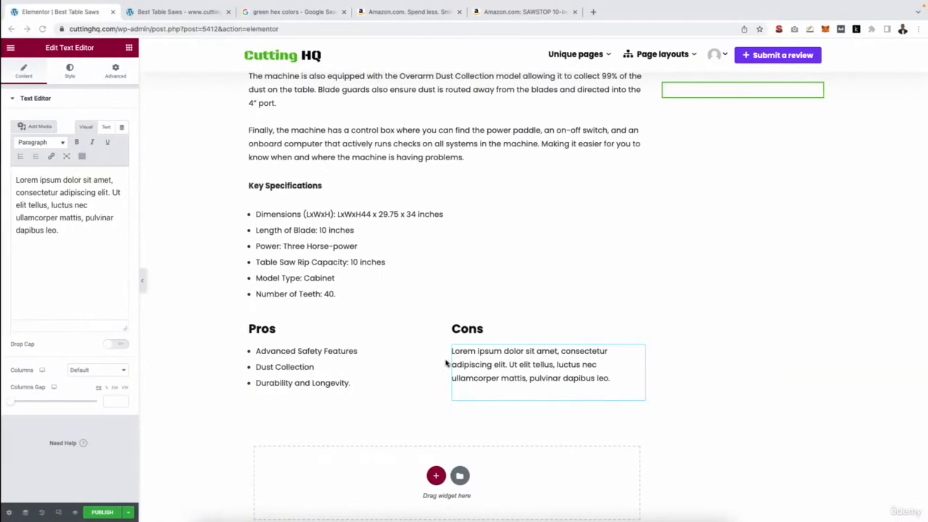
key("ctrl+a")
key("ctrl+v")
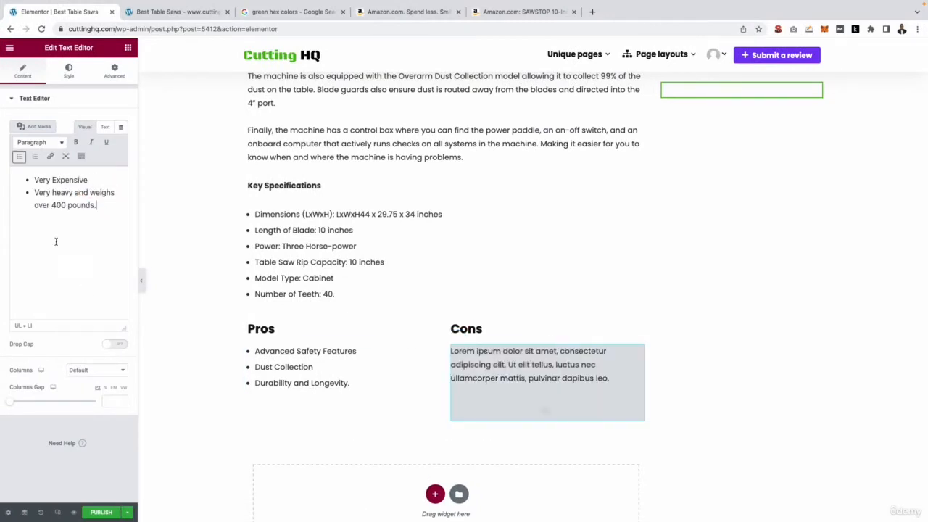
Give the column holding the Pros heading a plain colour background type and open its colour picker
left_click(398, 371)
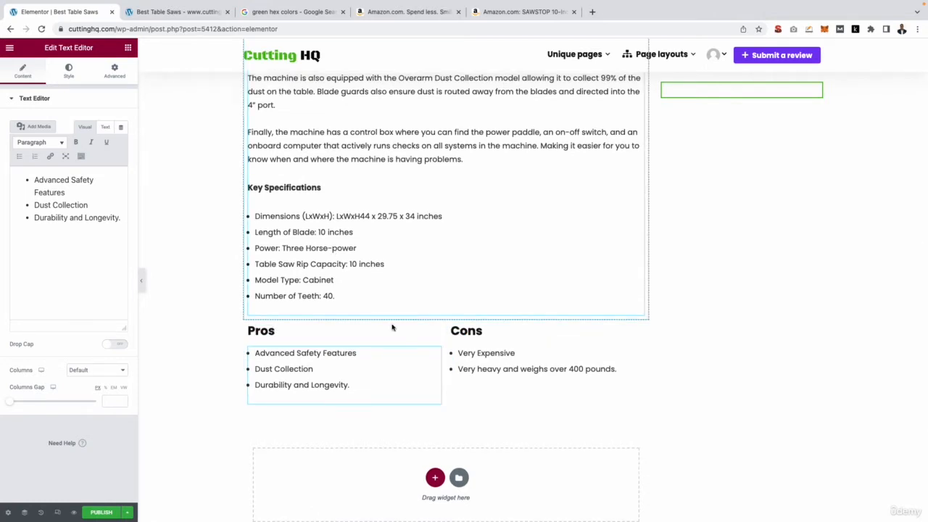
scroll(395, 326, "up", 1)
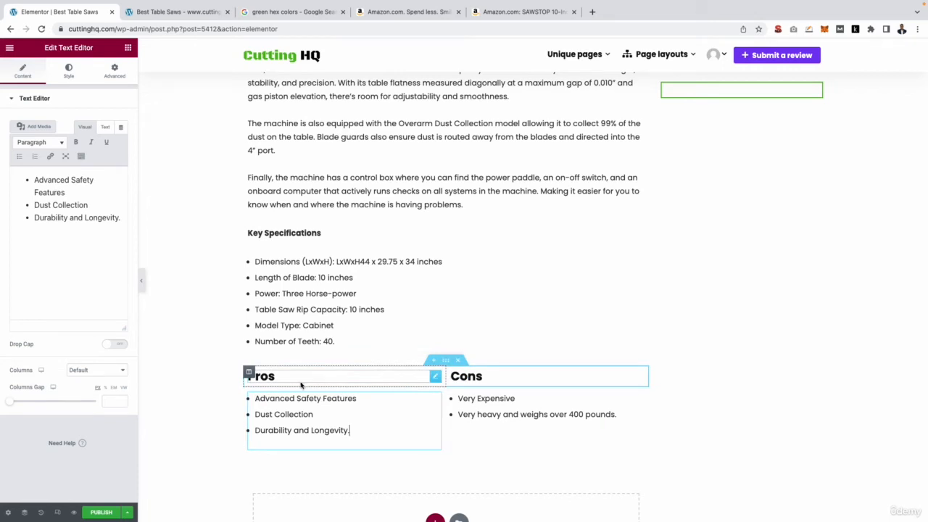
left_click(249, 372)
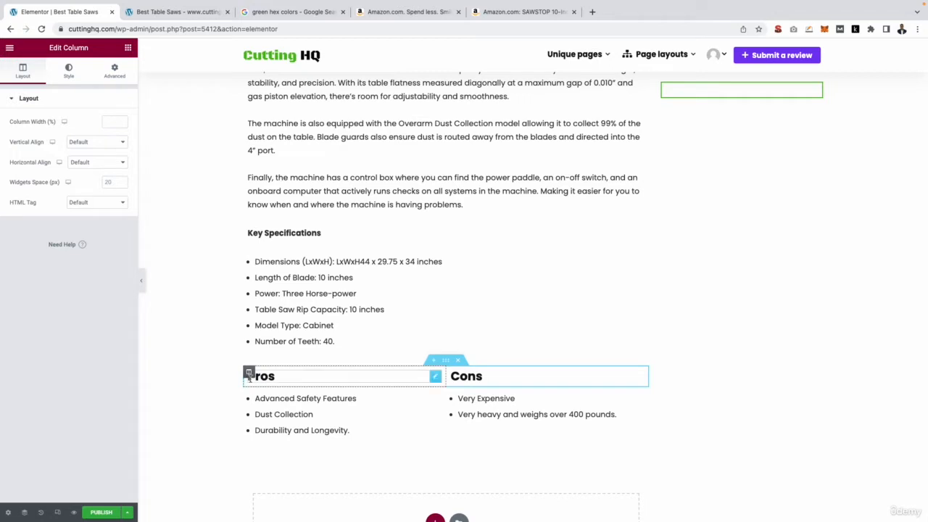
left_click(70, 73)
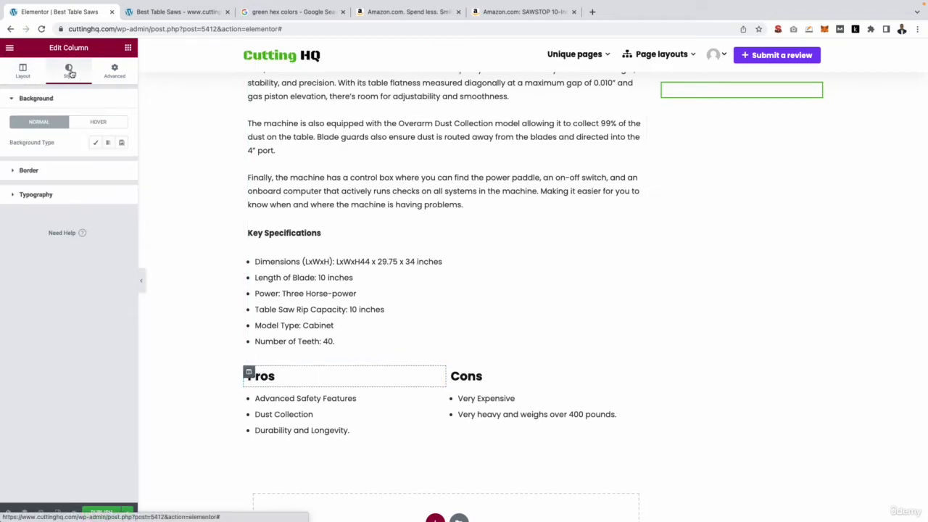
left_click(97, 143)
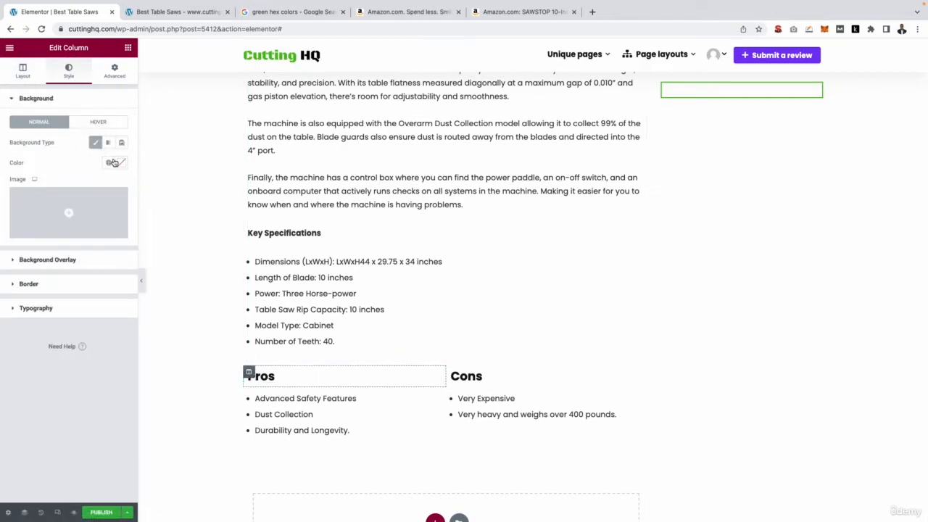
left_click(120, 162)
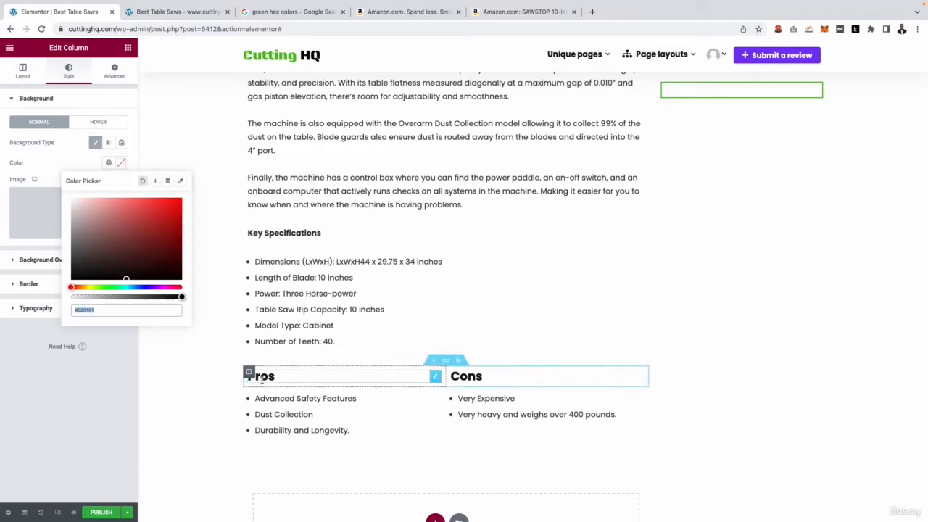
Copy the green hex code #00FF00 from the Google results and set it as the Pros heading column's background colour
left_click(275, 12)
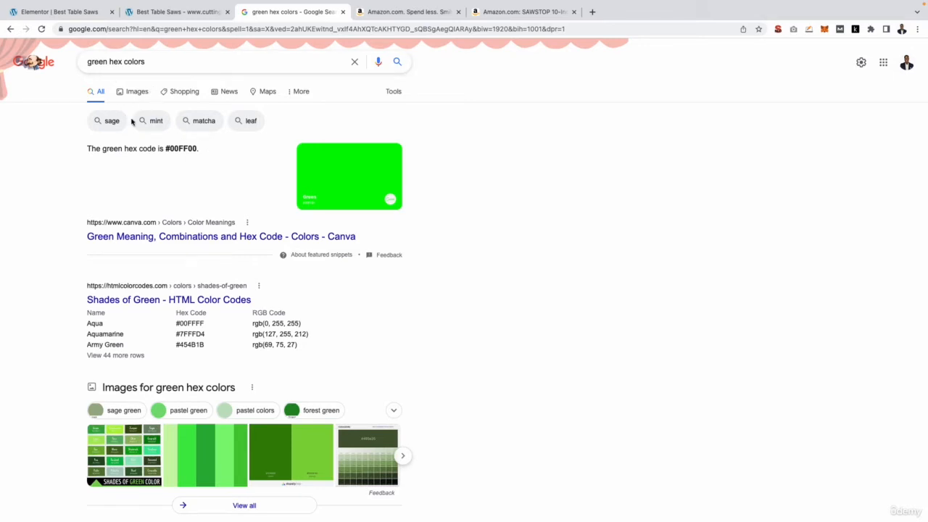
left_click_drag(165, 151, 192, 148)
key("super+c")
left_click(66, 18)
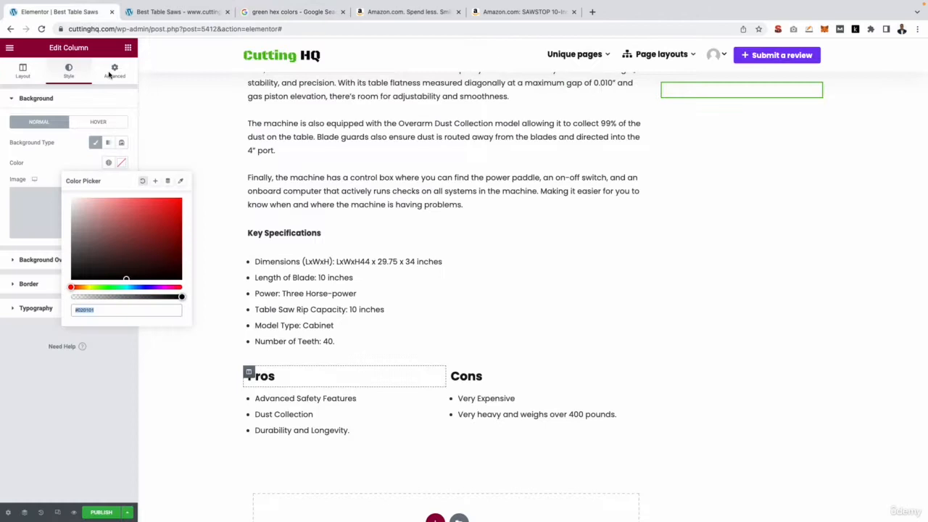
left_click(115, 309)
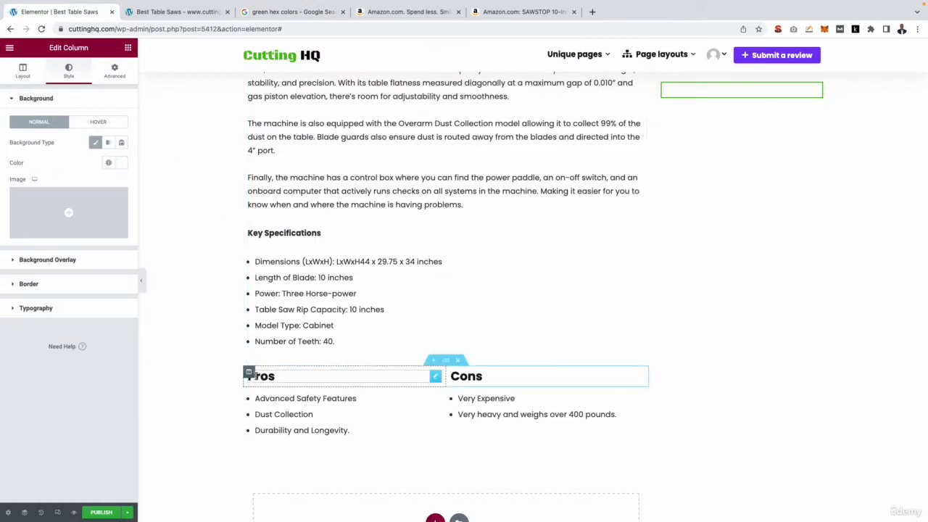
left_click(249, 376)
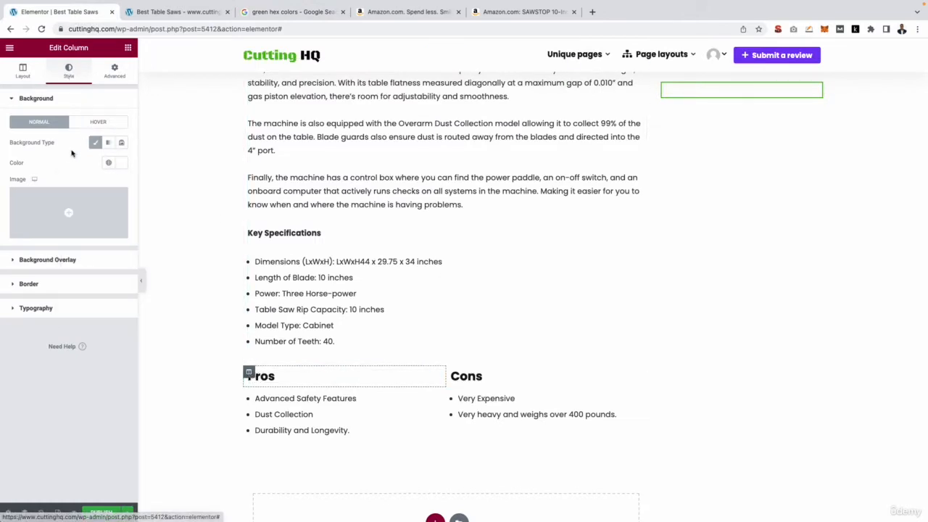
left_click(122, 163)
triple_click(96, 308)
key("super+v")
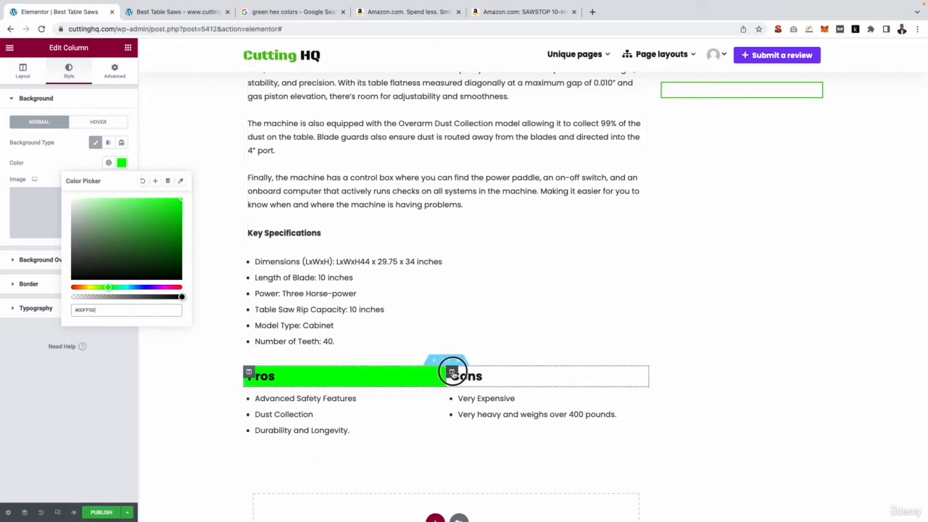
Select the column holding the Cons heading, search Google for red hex colors and pick out the code FF0000
left_click(452, 373)
left_click(290, 12)
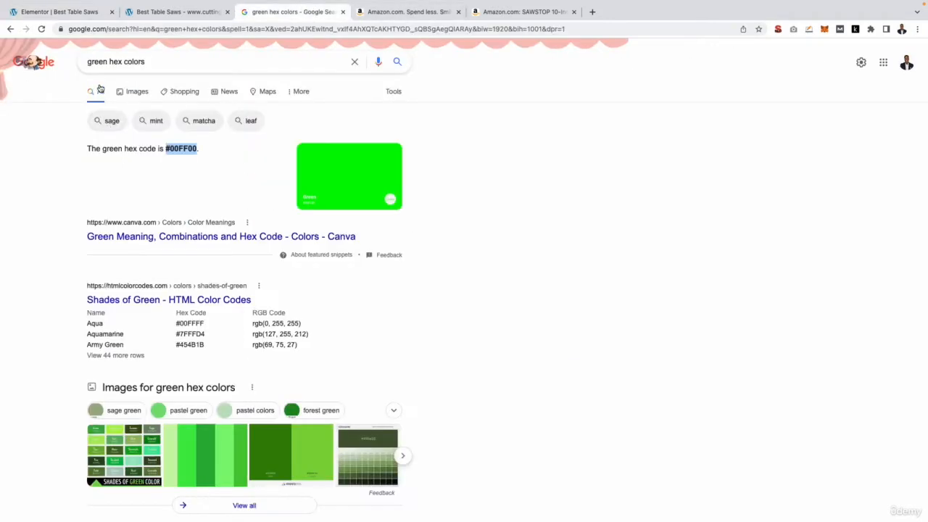
double_click(94, 62)
type("red")
key("Return")
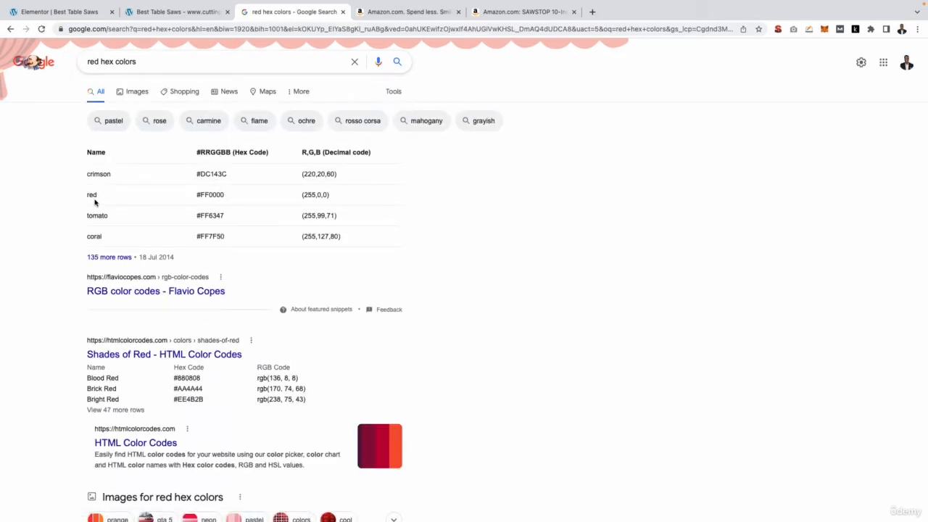
double_click(204, 195)
Give the column holding the Cons heading a plain colour background of #FF0000 in the Elementor page
left_click(59, 11)
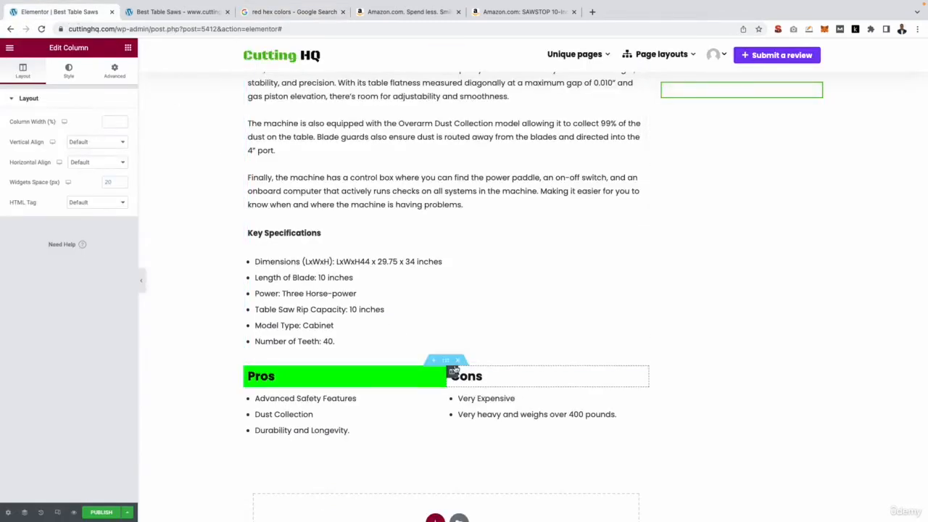
left_click(69, 70)
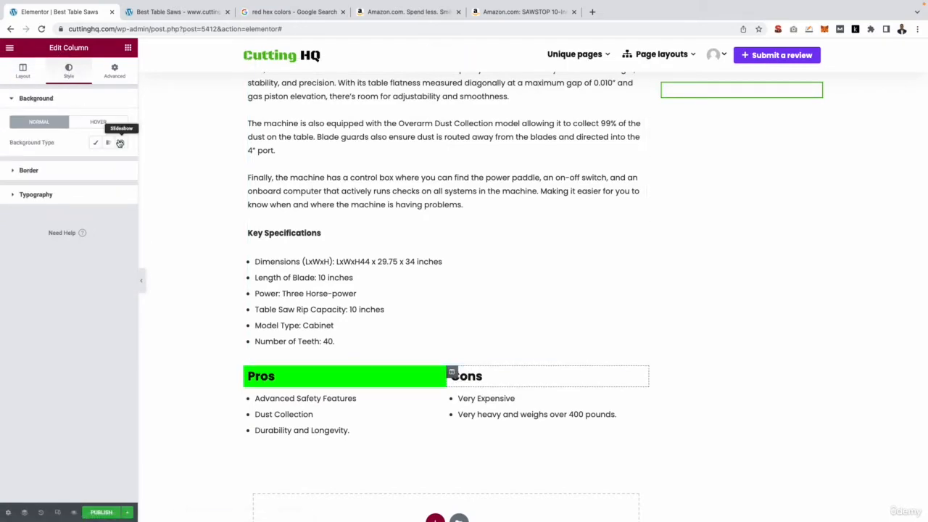
left_click(96, 143)
left_click(121, 164)
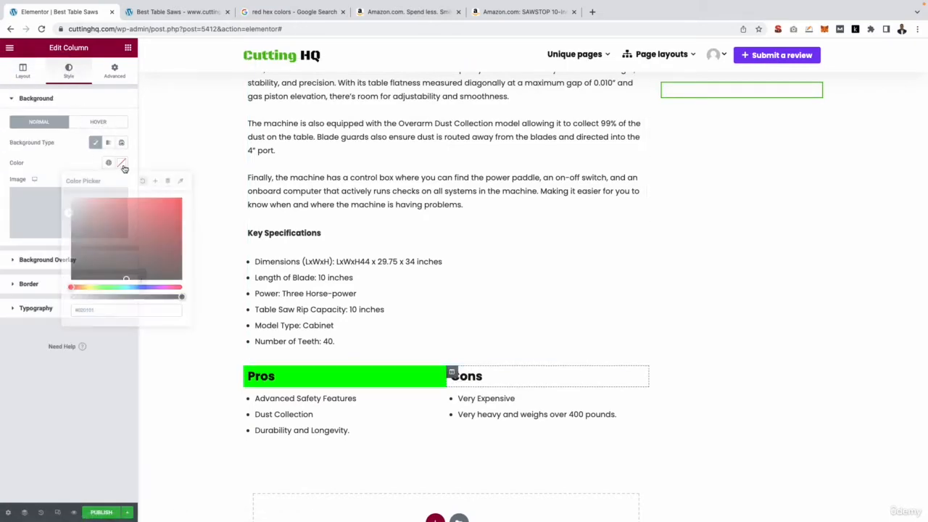
type("#FF0000")
key("Return")
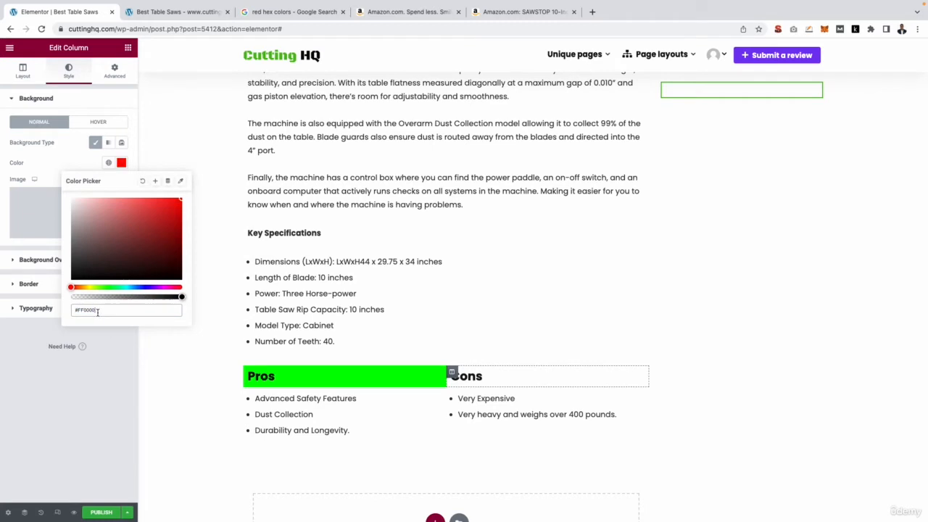
left_click(700, 313)
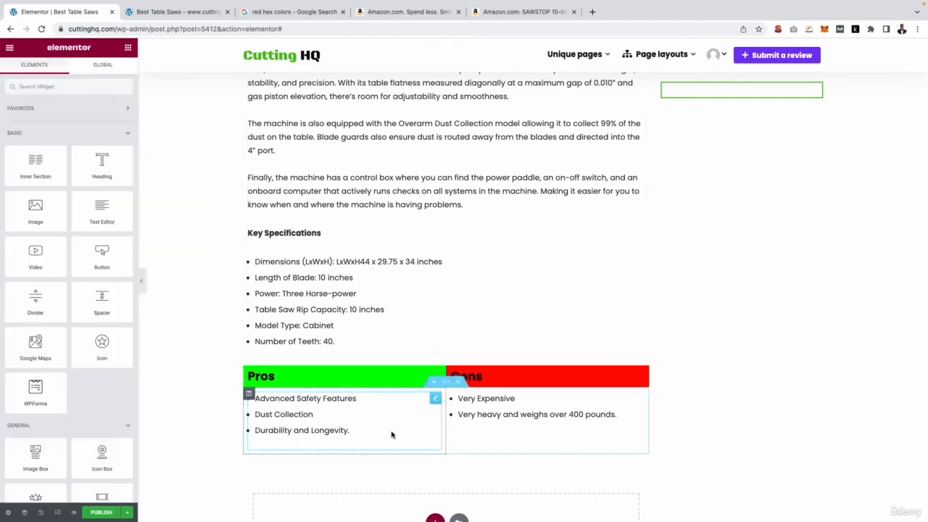
Set a linked margin of 10 px on all sides of the column holding the Pros heading
left_click(455, 268)
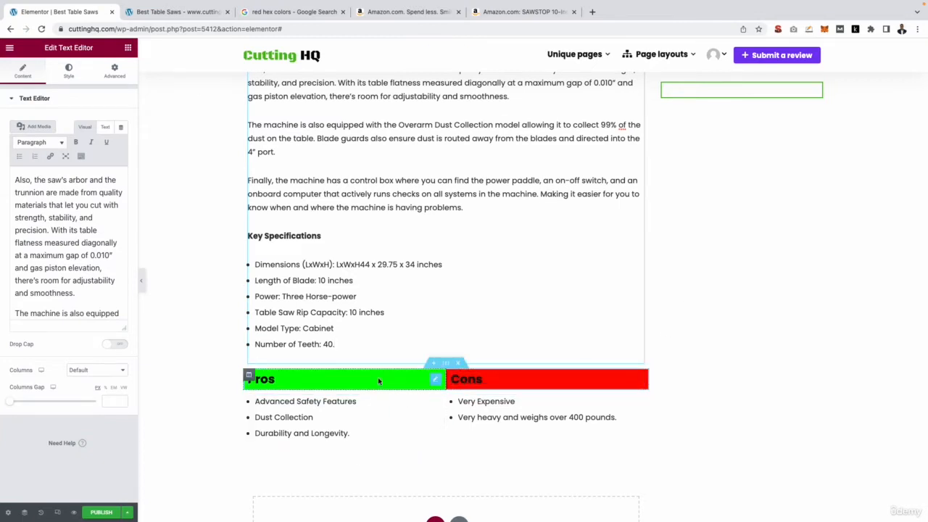
left_click(249, 375)
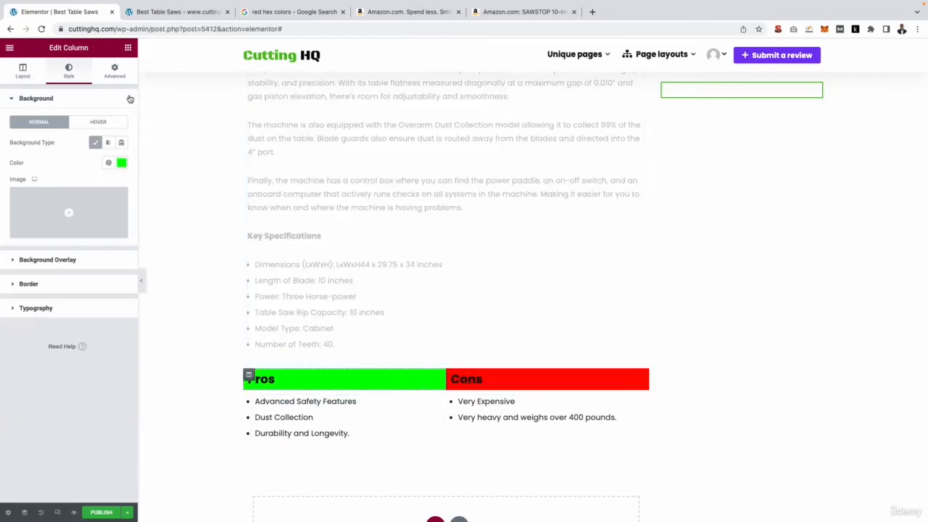
left_click(123, 77)
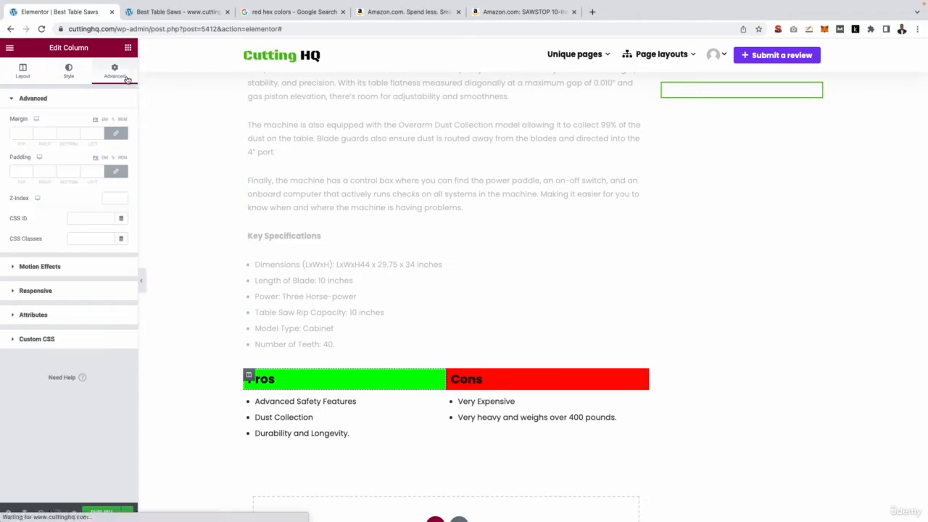
left_click(29, 131)
left_click(29, 131)
left_click(29, 131)
left_click(29, 132)
left_click(29, 132)
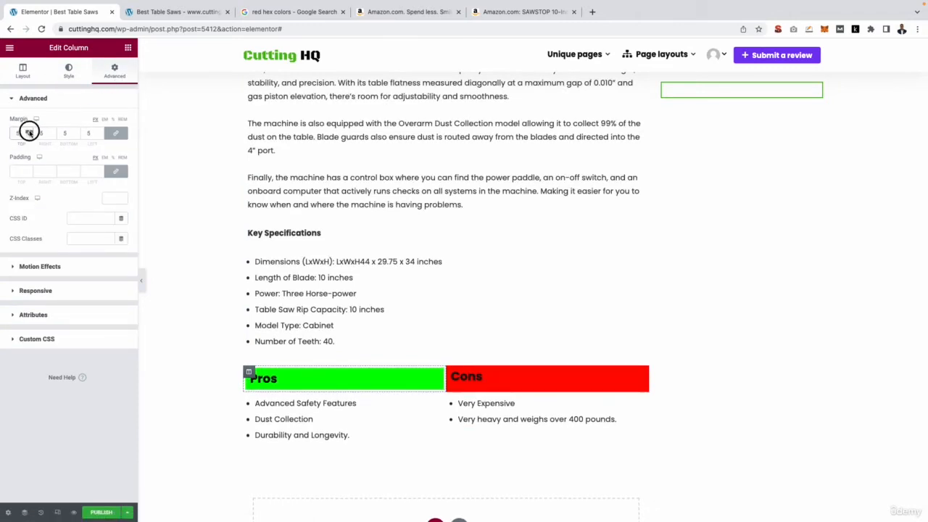
left_click(29, 131)
left_click(29, 131)
left_click(29, 131)
left_click(29, 131)
left_click(29, 132)
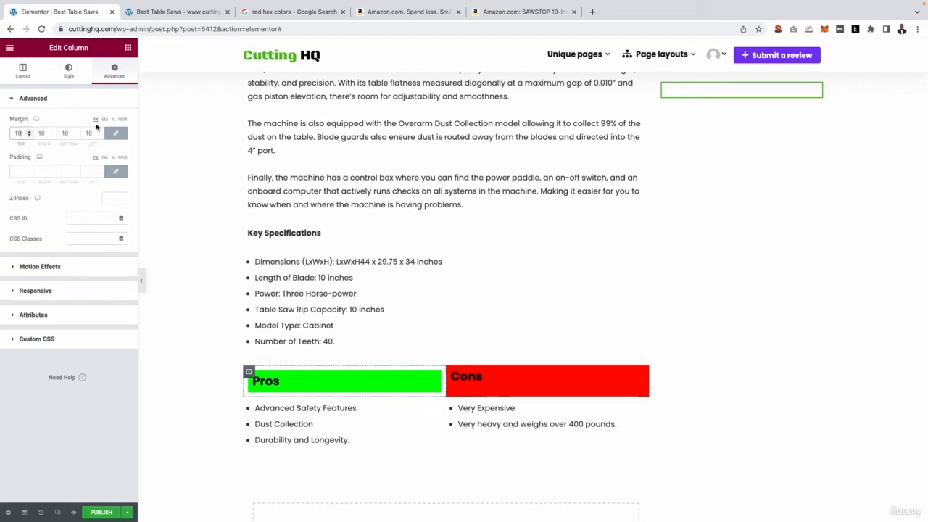
Set a linked margin of 10 px on all sides of the column holding the Cons heading
left_click(452, 373)
left_click(110, 67)
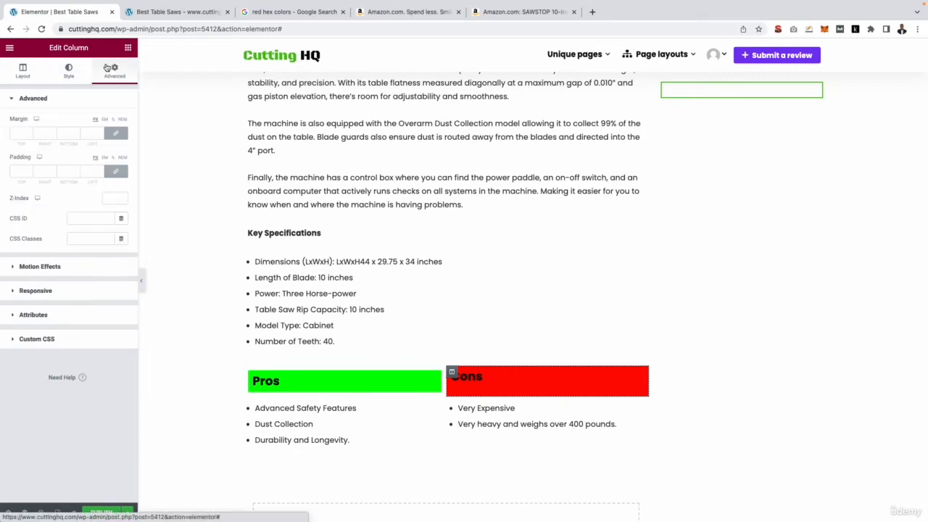
left_click(27, 133)
type("8")
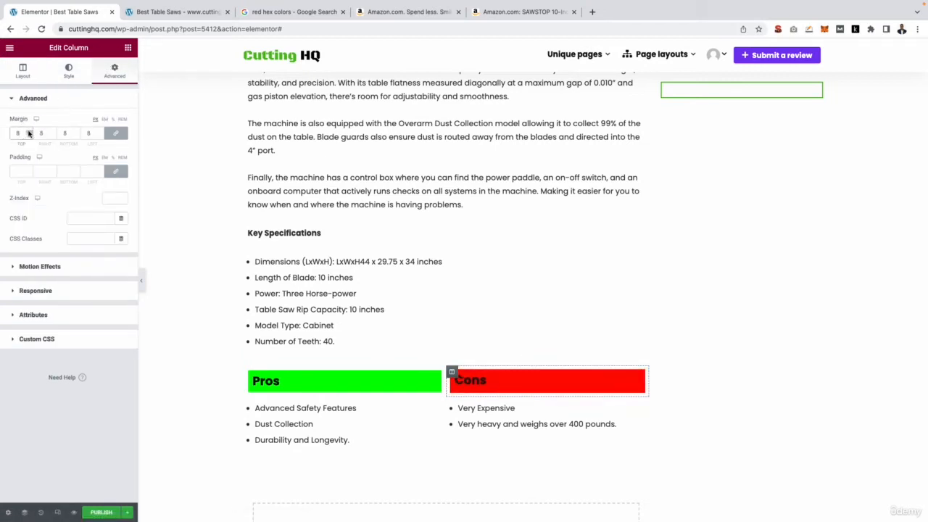
left_click(30, 131)
left_click(30, 131)
left_click(741, 440)
scroll(741, 444, "down", 1)
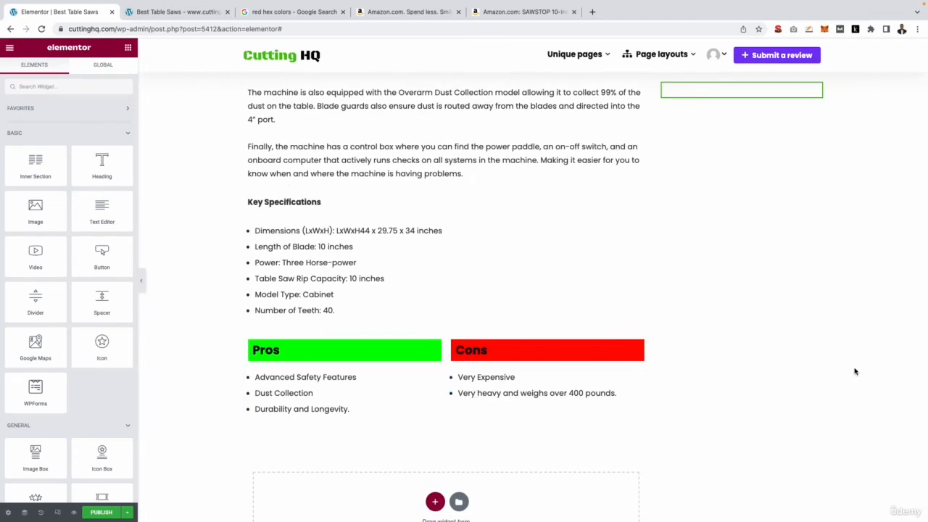
Check the template image, then add a single-column section below the Pros and Cons lists and place a Button widget in it
key("ctrl+Left")
left_click(134, 265)
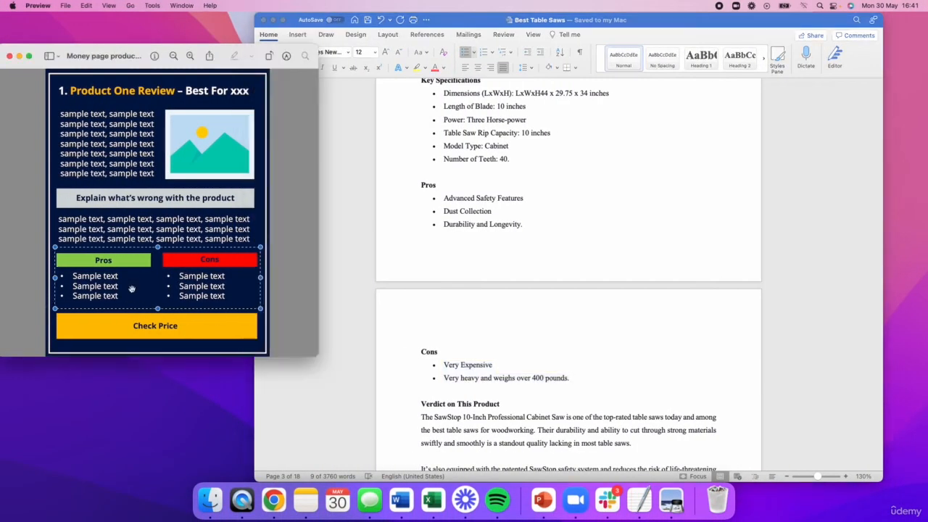
left_click(132, 290)
key("ctrl+Right")
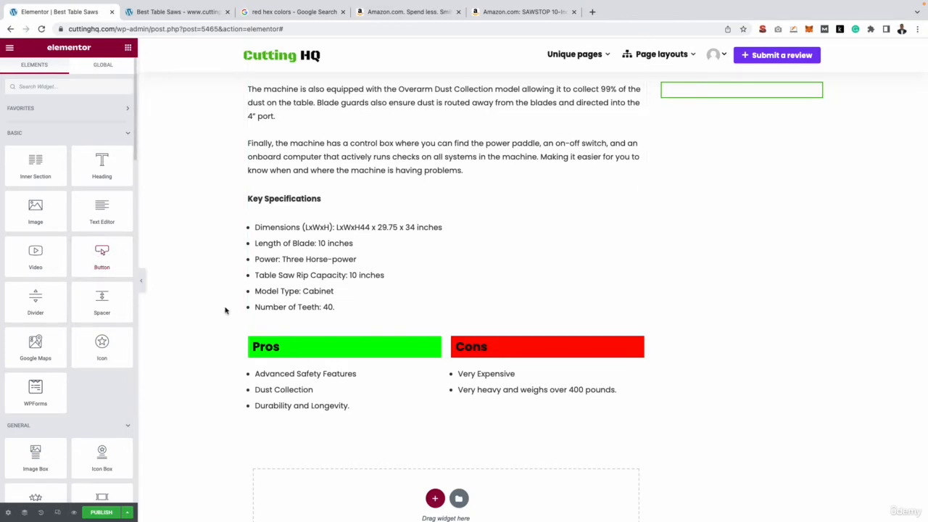
scroll(319, 384, "down", 2)
left_click(434, 456)
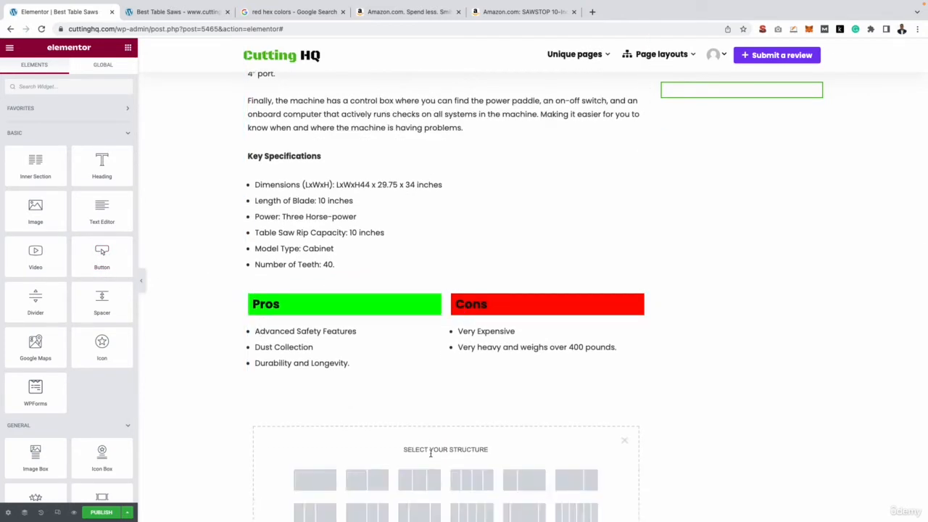
scroll(417, 421, "down", 3)
left_click(309, 414)
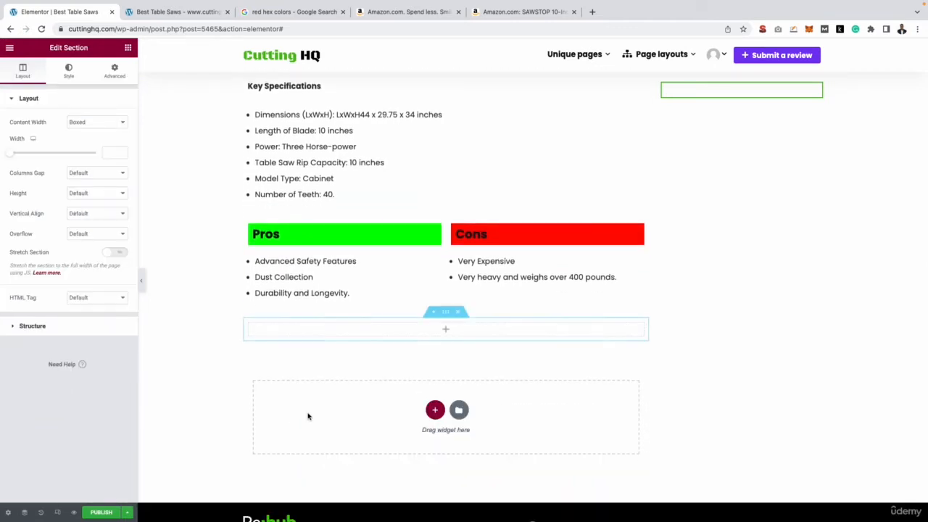
left_click(130, 50)
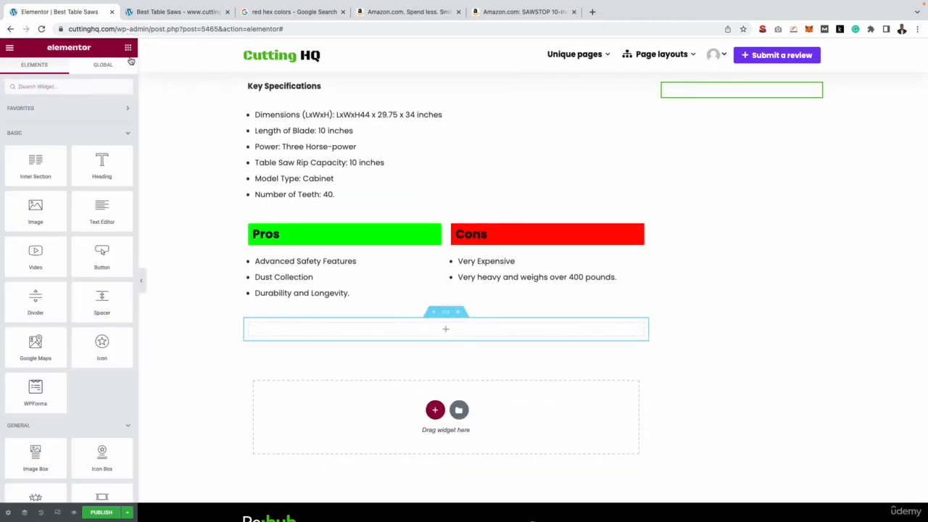
left_click_drag(102, 252, 443, 333)
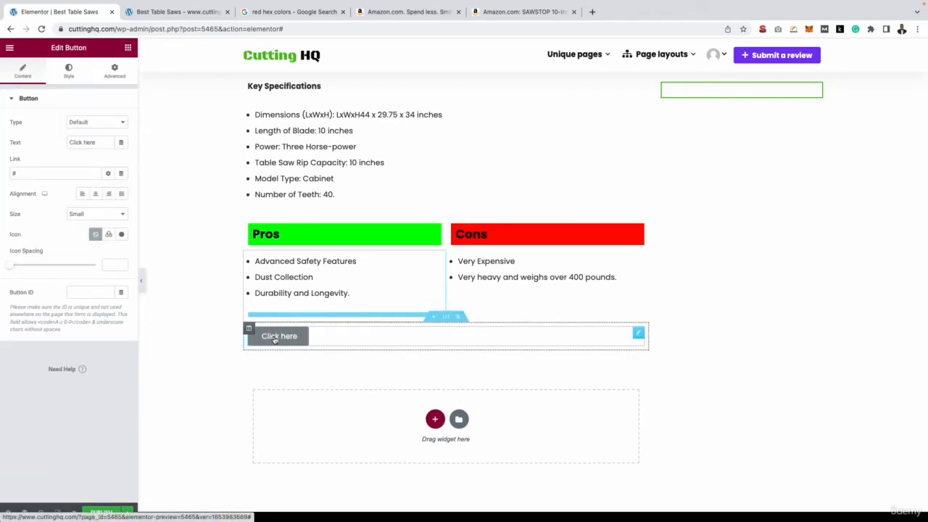
Try the Extra Large size on the new button, settle on Medium and align the button to the centre
left_click(96, 214)
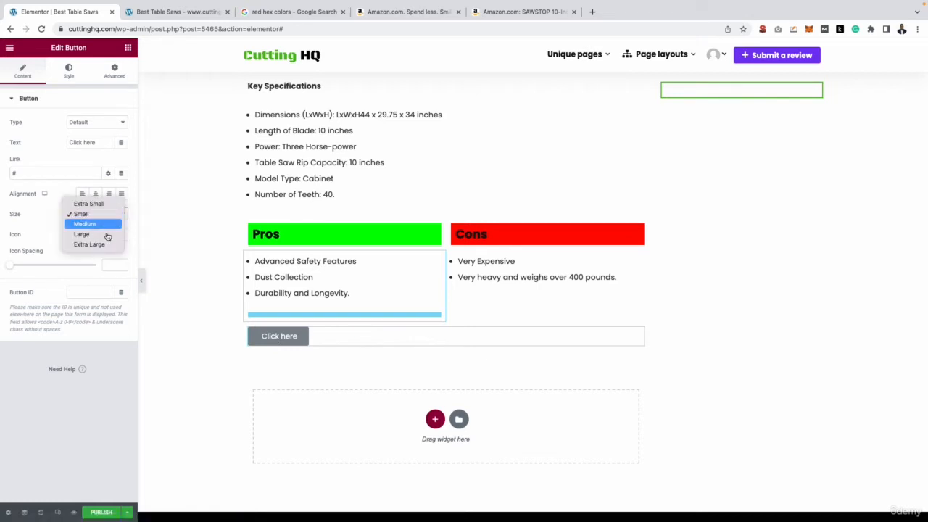
left_click(91, 222)
left_click(79, 214)
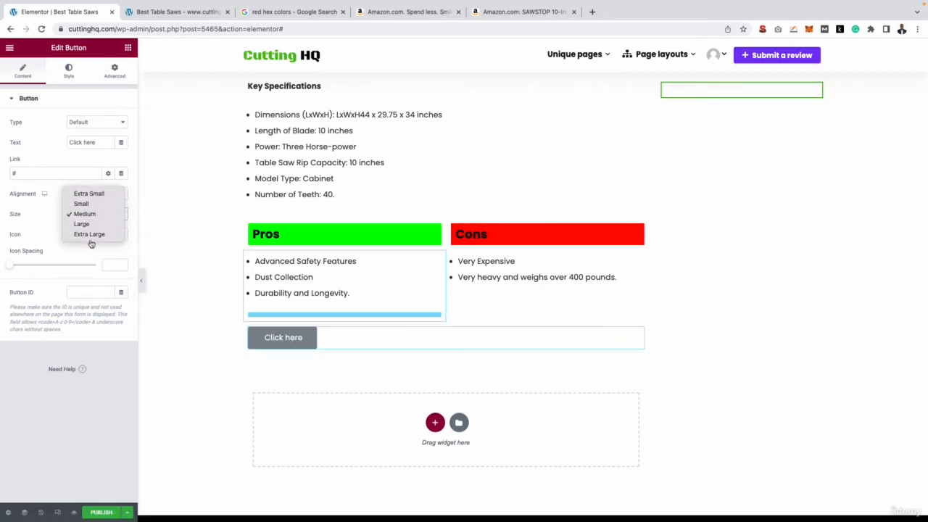
left_click(89, 234)
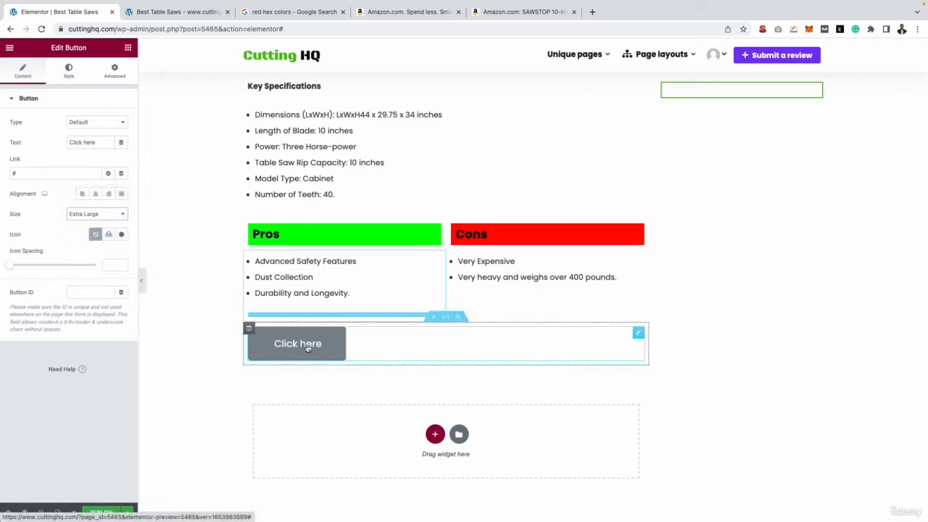
left_click(104, 214)
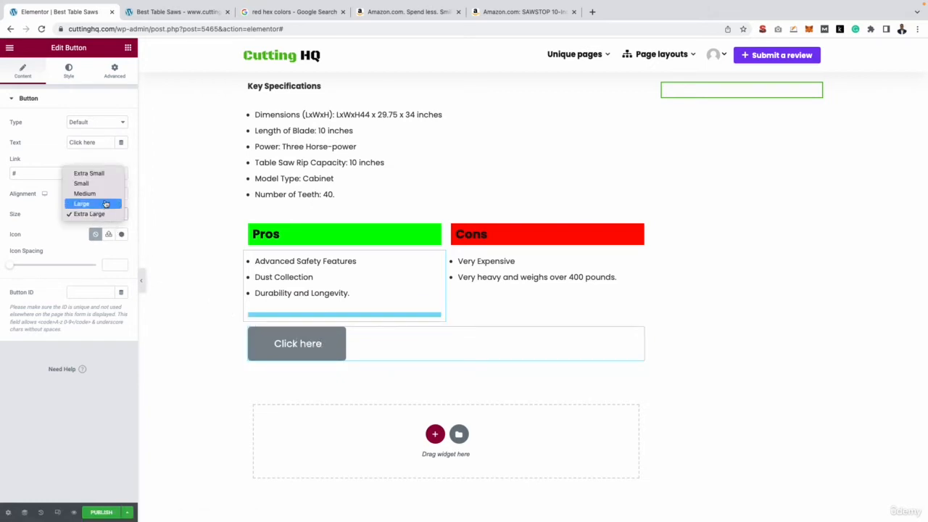
left_click(103, 194)
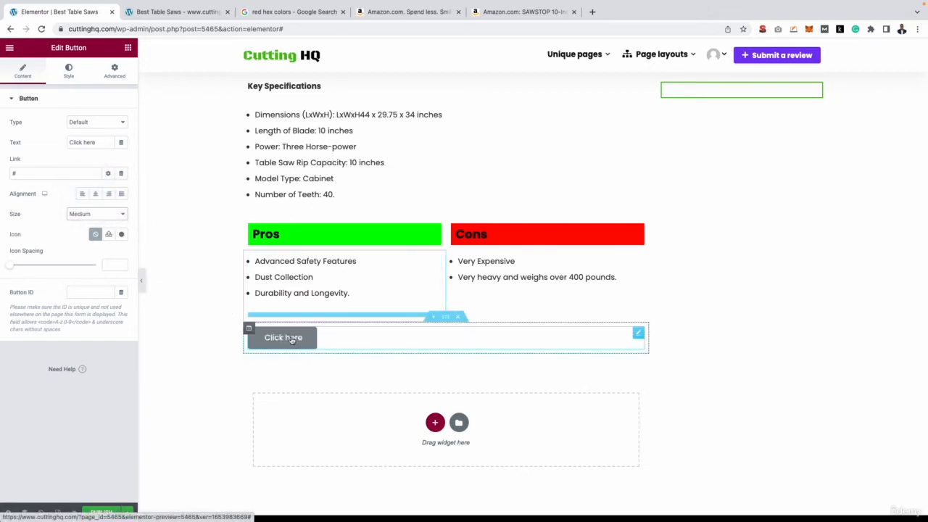
left_click(95, 194)
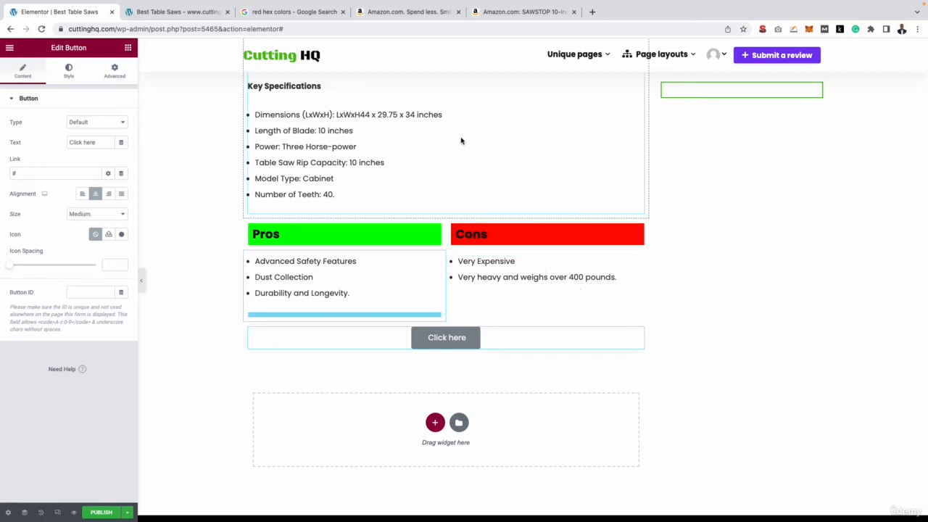
Search Google for orange hex colors and copy the Orange code FFA500
left_click(290, 14)
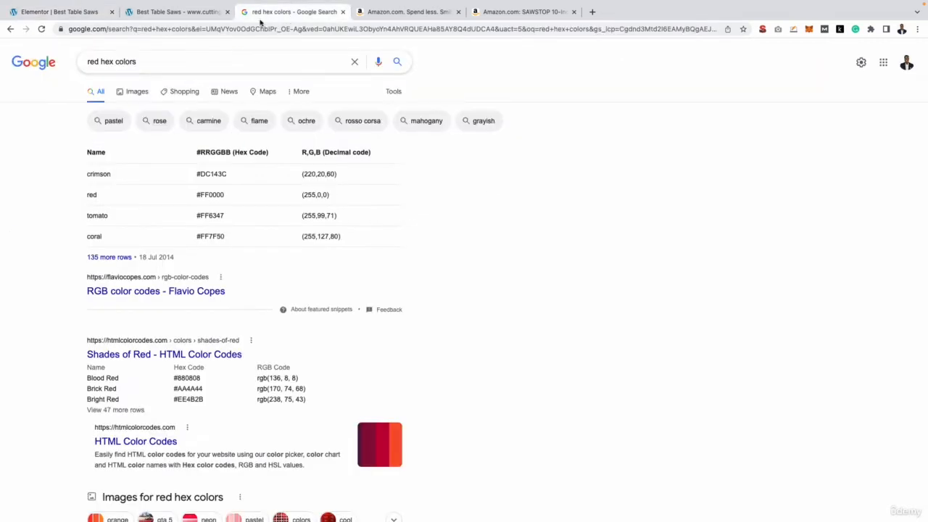
double_click(87, 61)
type("orange")
key("Return")
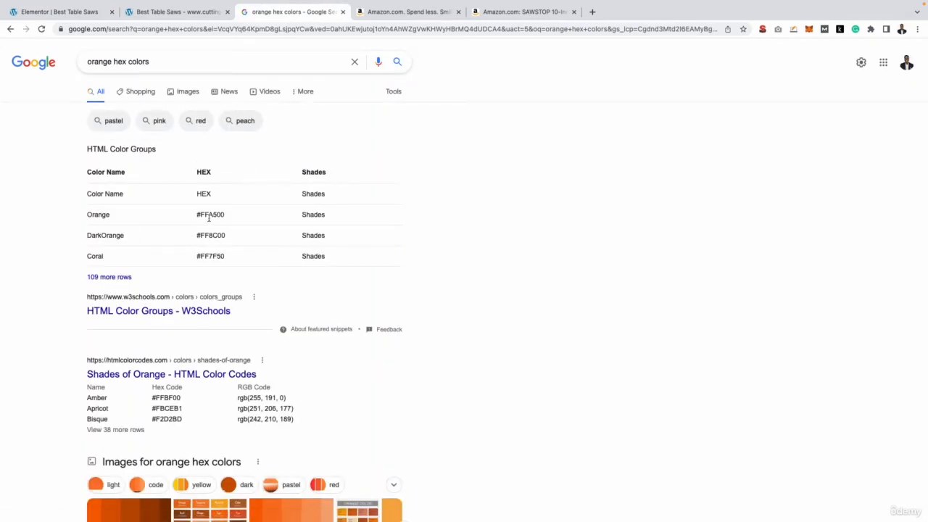
double_click(209, 216)
key("super+c")
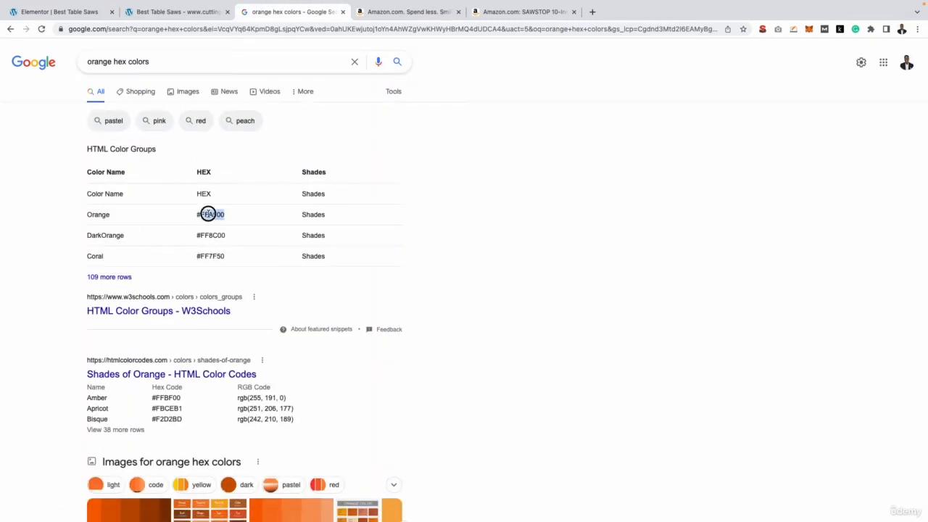
Set the button's background colour to #FFA500 in the Elementor page
left_click(74, 13)
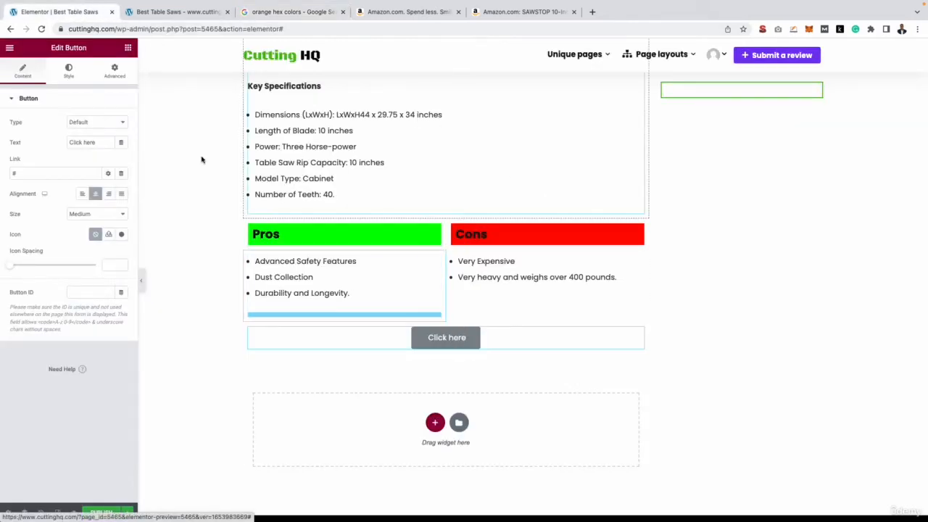
left_click(68, 71)
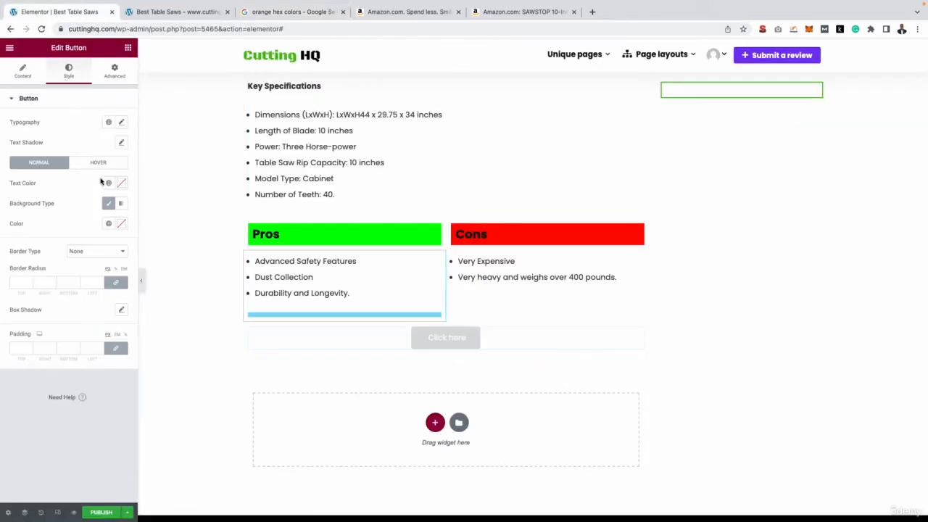
left_click(121, 222)
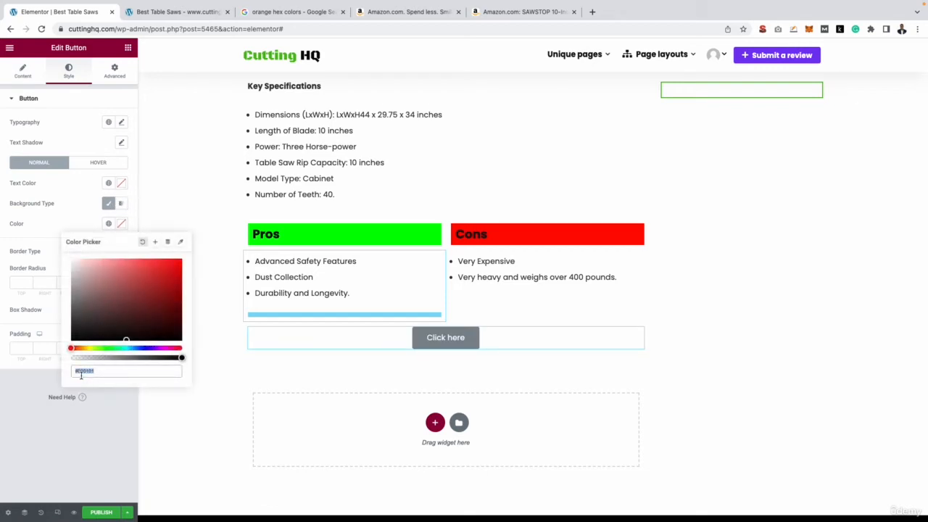
key("super+v")
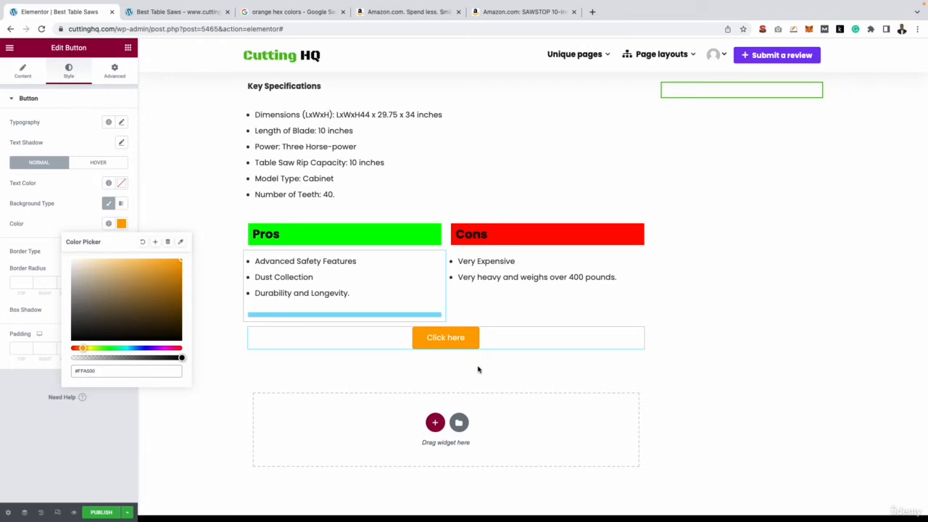
left_click(460, 347)
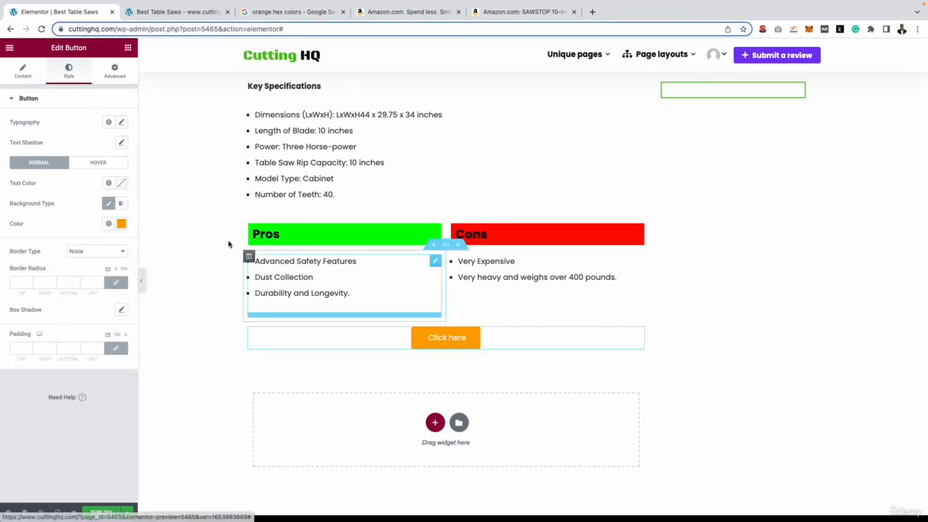
Set the orange button's text to "Check Price"
left_click(25, 72)
double_click(90, 143)
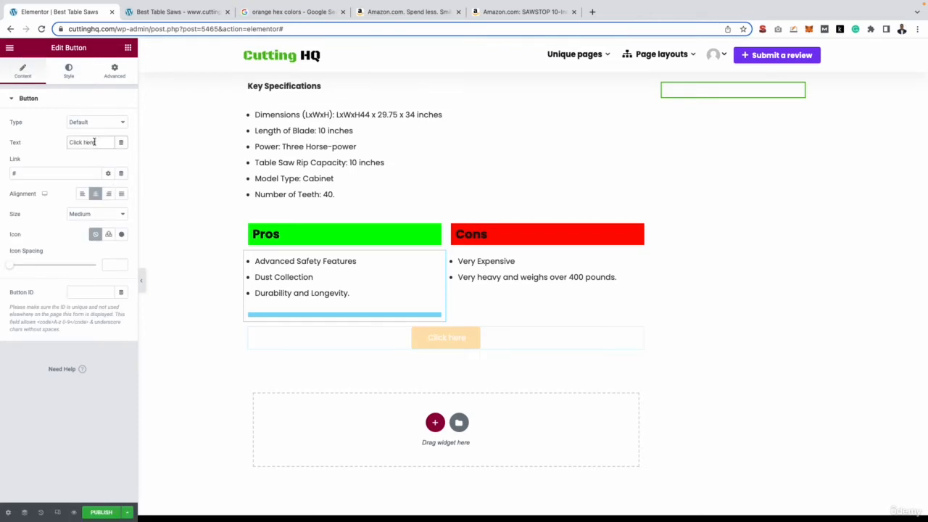
key("BackSpace")
key("BackSpace")
key("BackSpace")
key("BackSpace")
key("BackSpace")
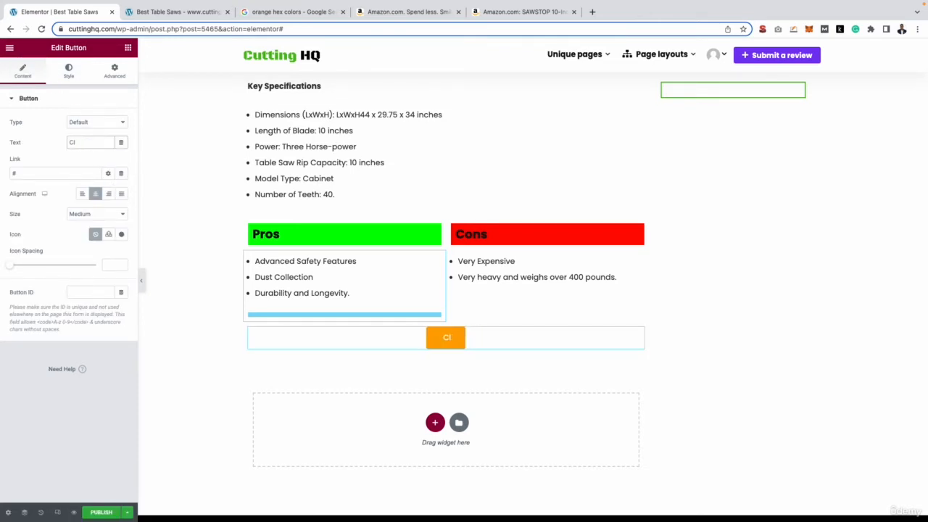
type("heck Price")
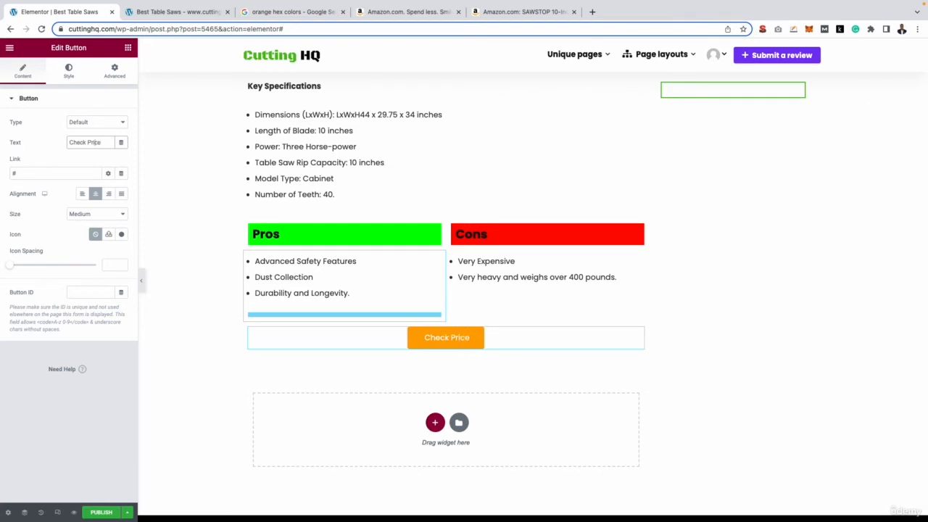
Try "Check Best Price" as the button text and return it to "Check Price"
type("Best")
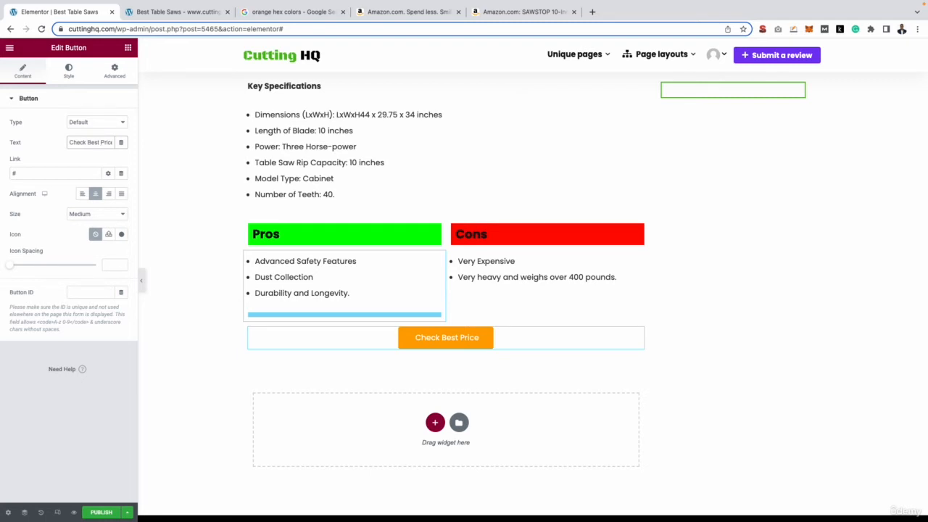
key("BackSpace")
key("BackSpace")
key("BackSpace")
key("BackSpace")
key("BackSpace")
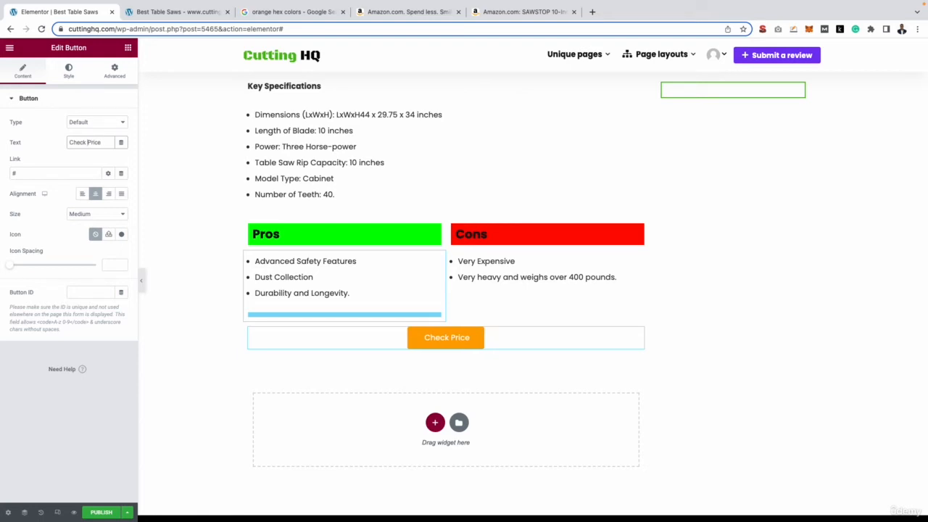
Try a larger size and heavier weights such as 900 on the button's text, and restore its default typography
left_click(458, 342)
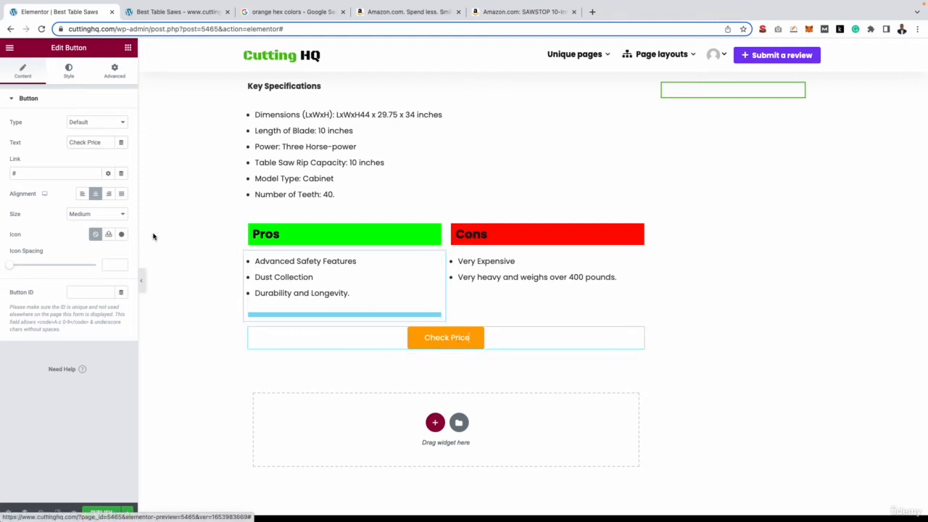
left_click(66, 74)
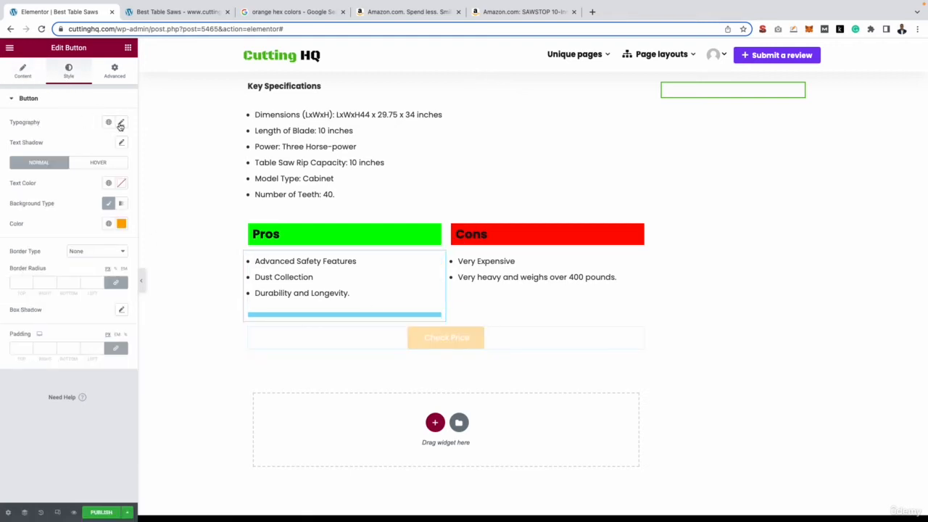
left_click(121, 122)
left_click(93, 225)
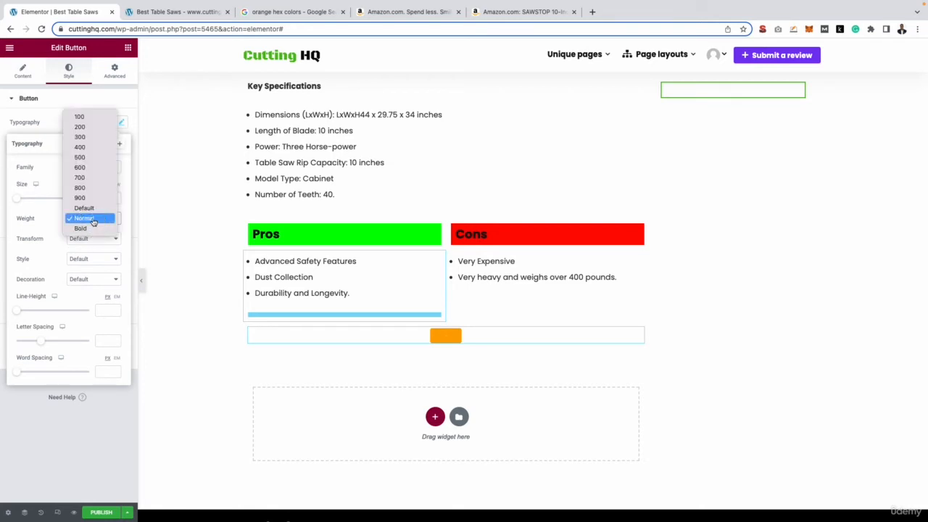
left_click(92, 198)
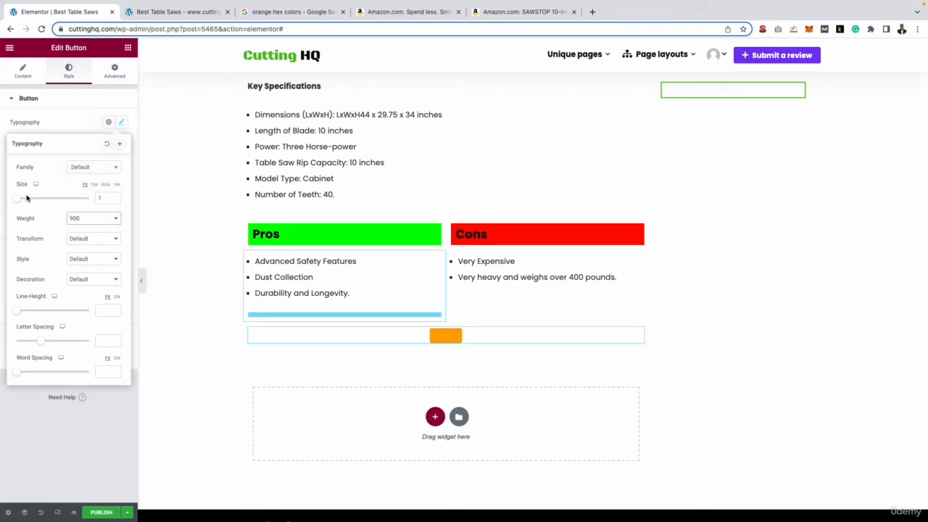
left_click_drag(20, 200, 34, 199)
left_click(81, 218)
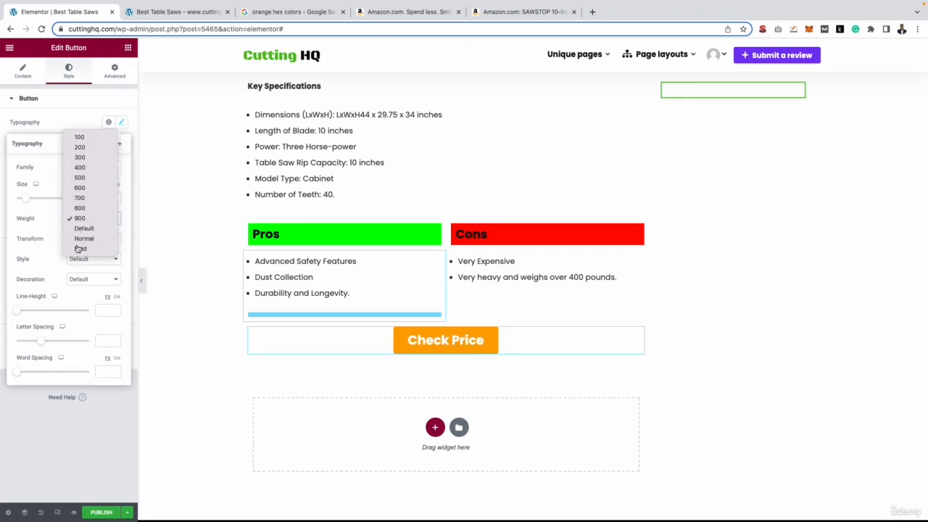
left_click(81, 244)
left_click(120, 124)
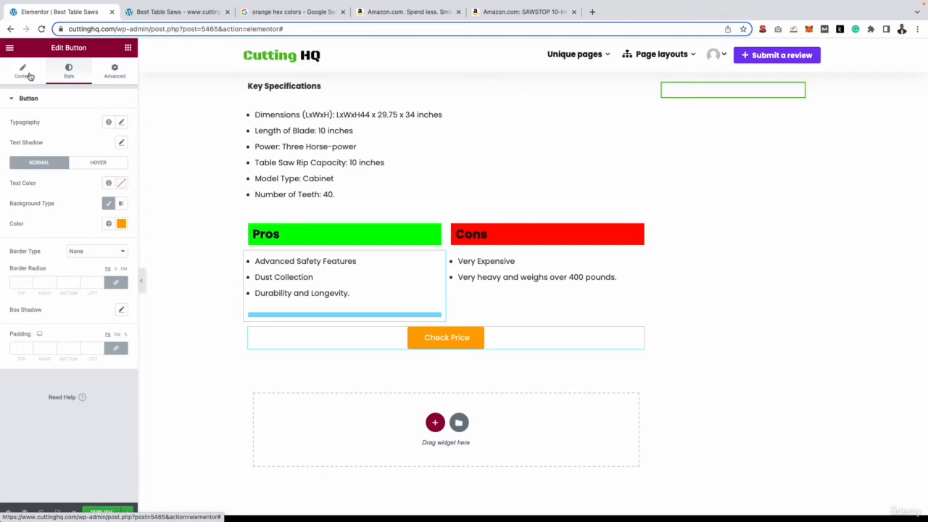
Examine the link and its options on the "1. SawStop 10-Inch Professional Saw" heading
left_click(22, 71)
scroll(506, 356, "up", 4)
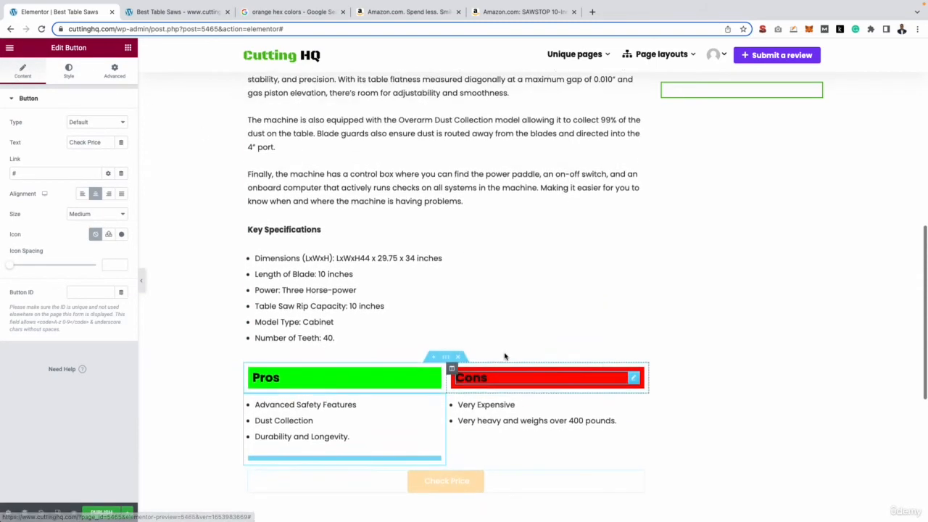
scroll(506, 356, "up", 4)
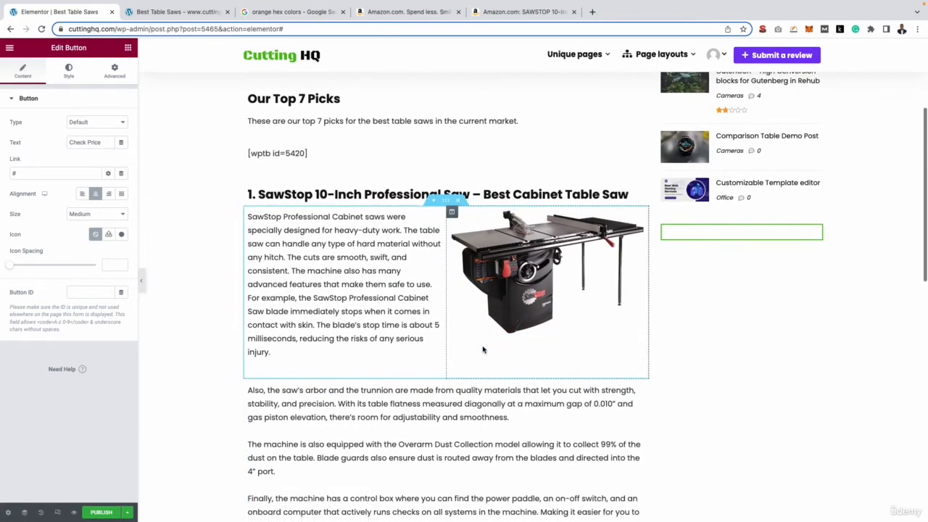
scroll(474, 354, "down", 1)
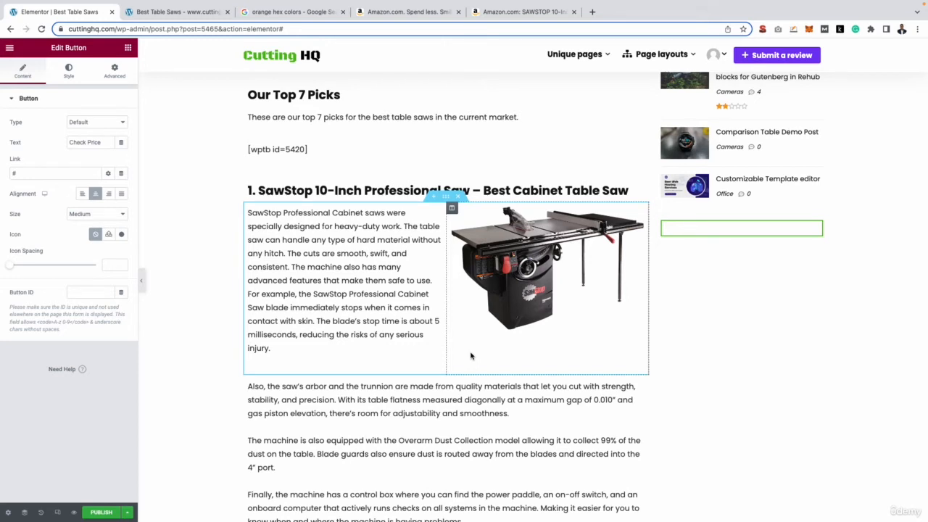
left_click(290, 190)
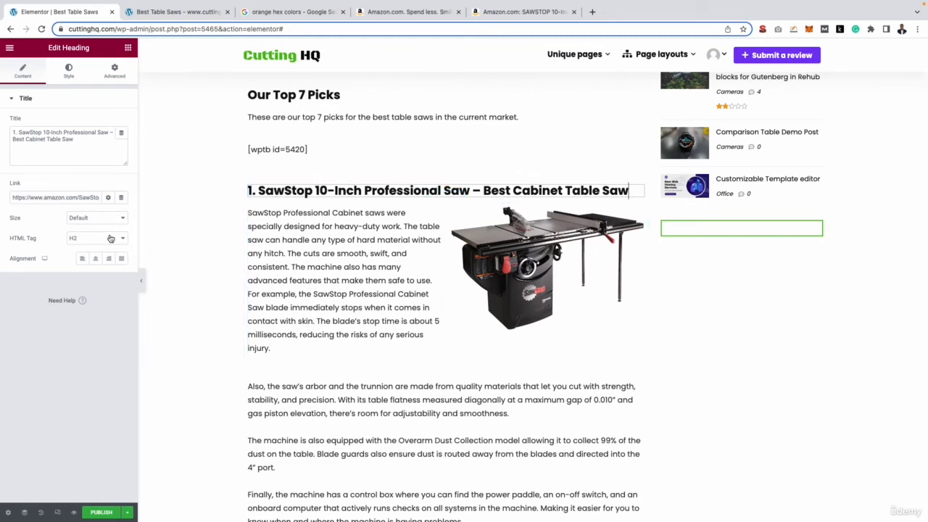
left_click(108, 198)
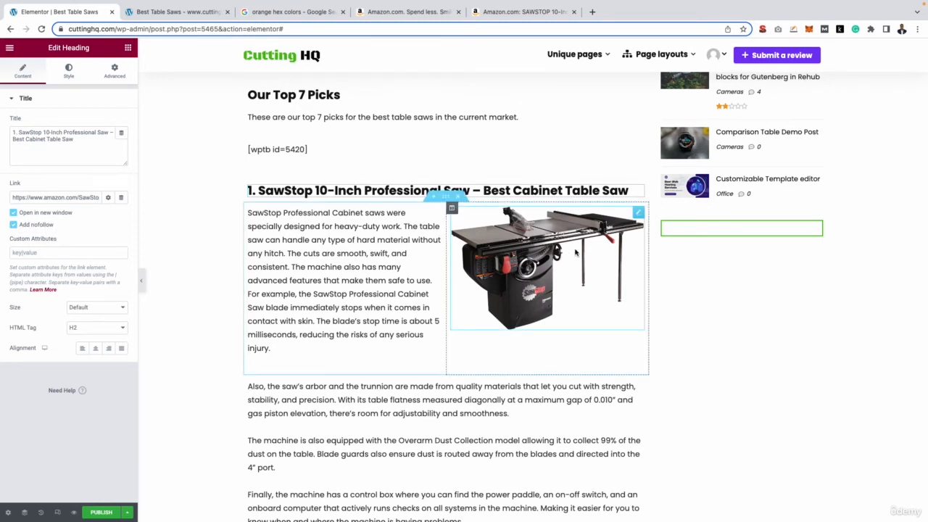
Set the SawStop image's link type to Custom URL and generate the full affiliate text link on the Amazon product page
left_click(515, 239)
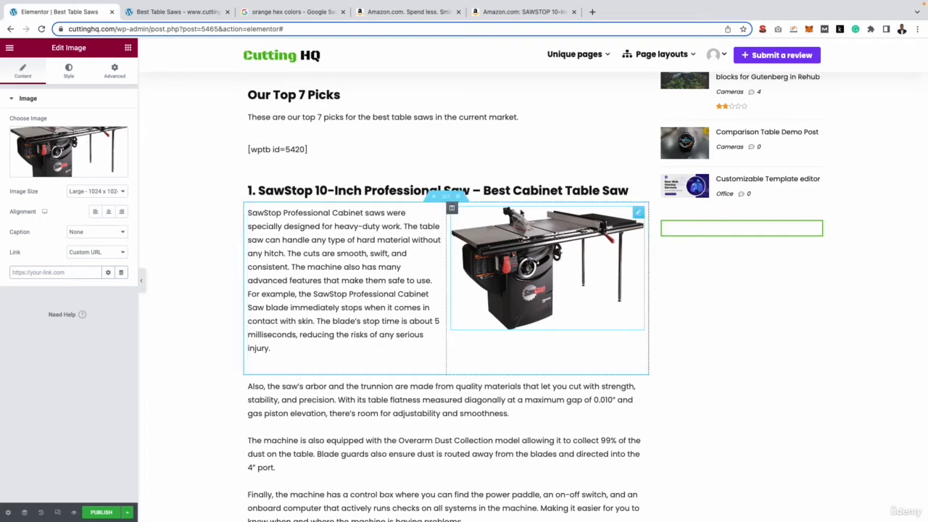
left_click(532, 10)
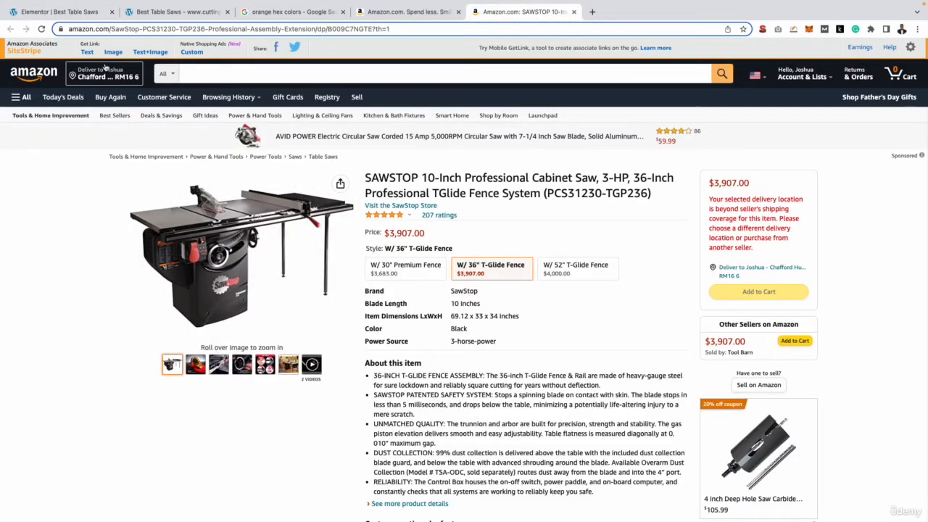
left_click(87, 52)
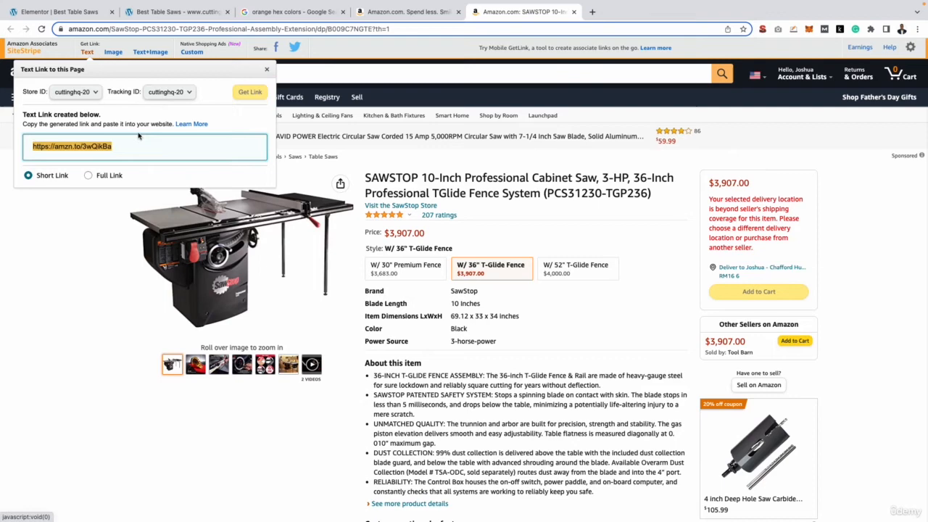
left_click(88, 175)
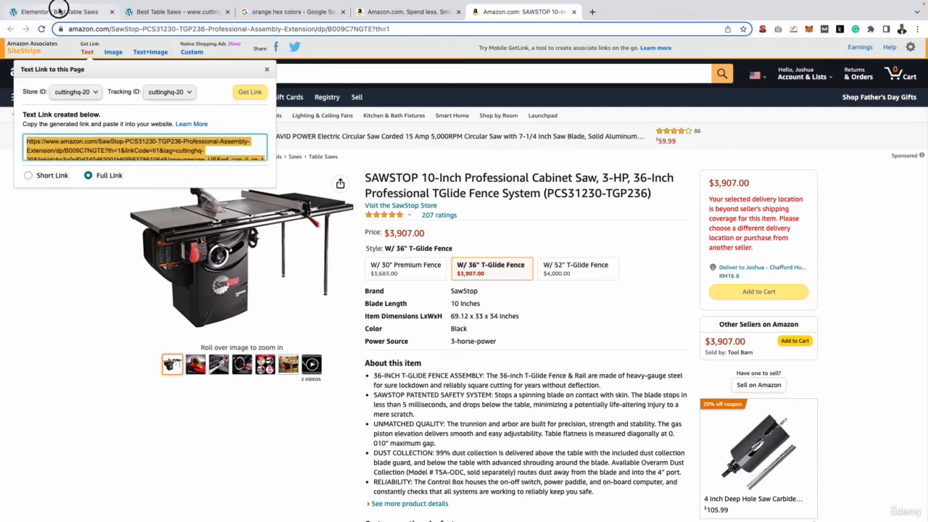
Back in the Elementor page, paste the Amazon affiliate link as the image's URL, opening in a new window with nofollow
left_click(58, 11)
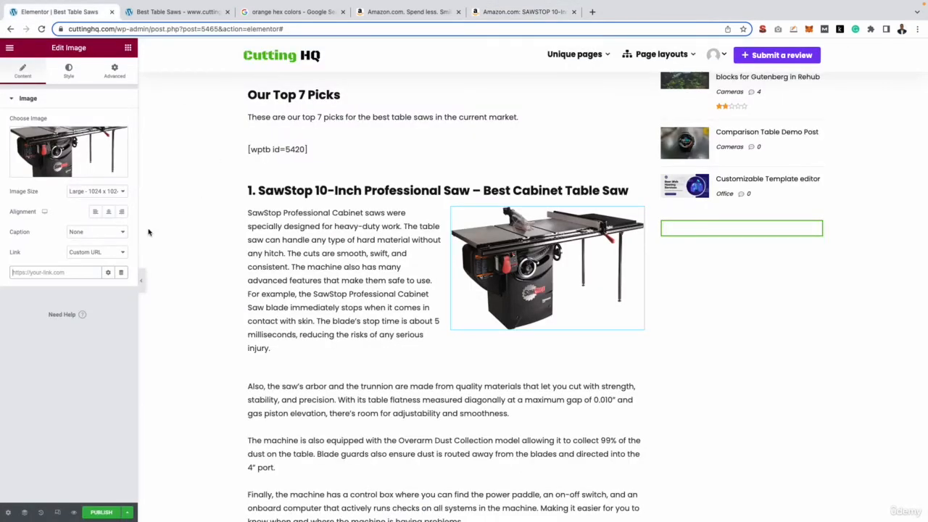
left_click(108, 272)
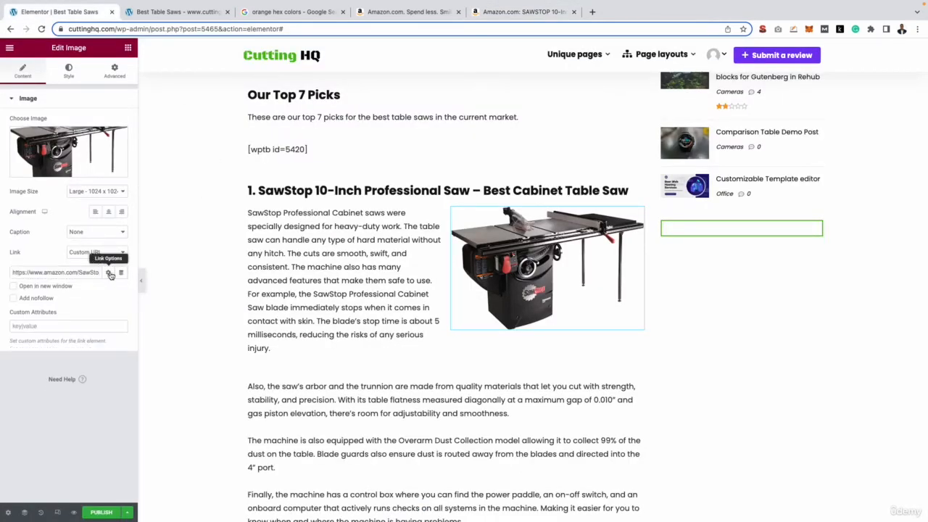
left_click(14, 299)
Replace the Check Price button's link with the copied Amazon affiliate link and open its link options
scroll(467, 372, "down", 5)
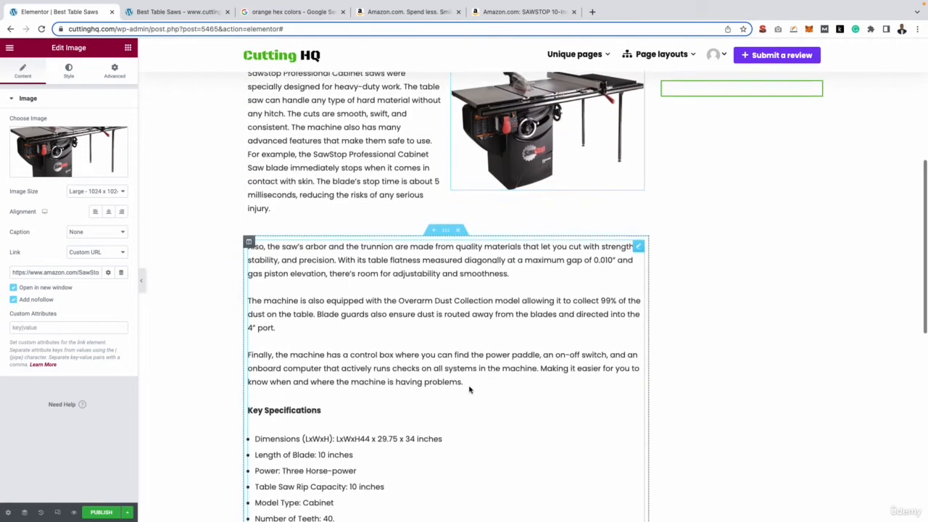
scroll(464, 384, "down", 4)
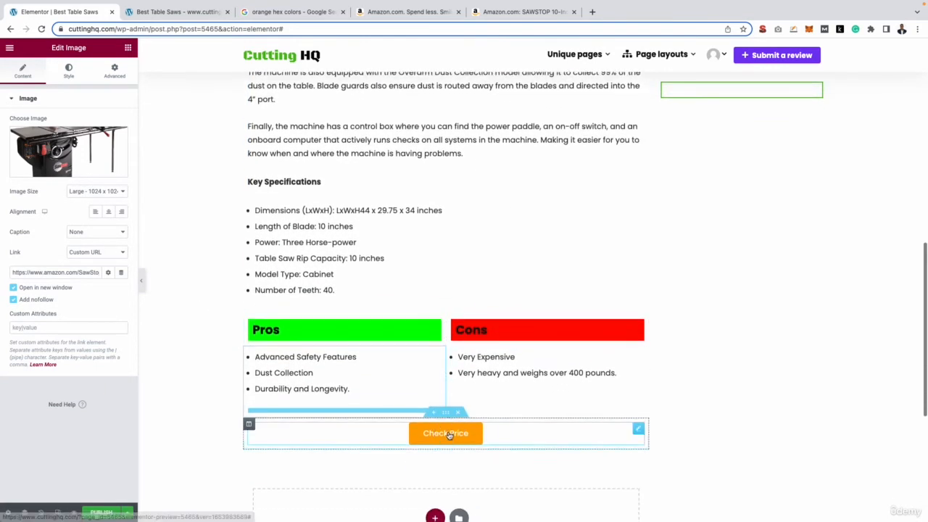
left_click(445, 434)
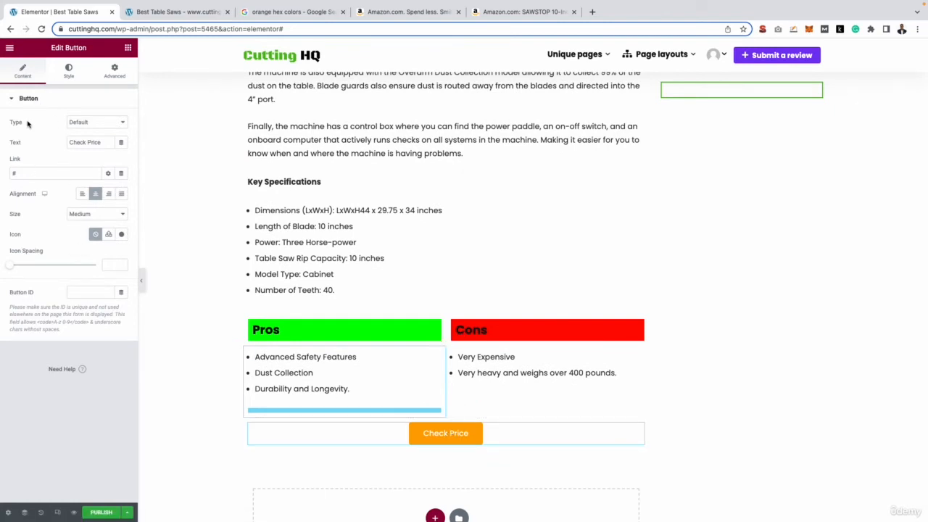
left_click(5, 173)
key("ctrl+v")
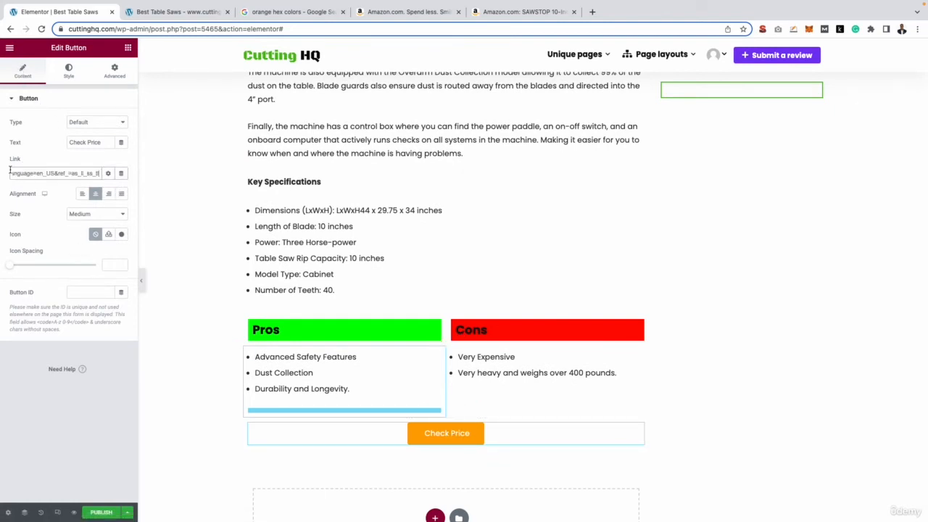
left_click(109, 174)
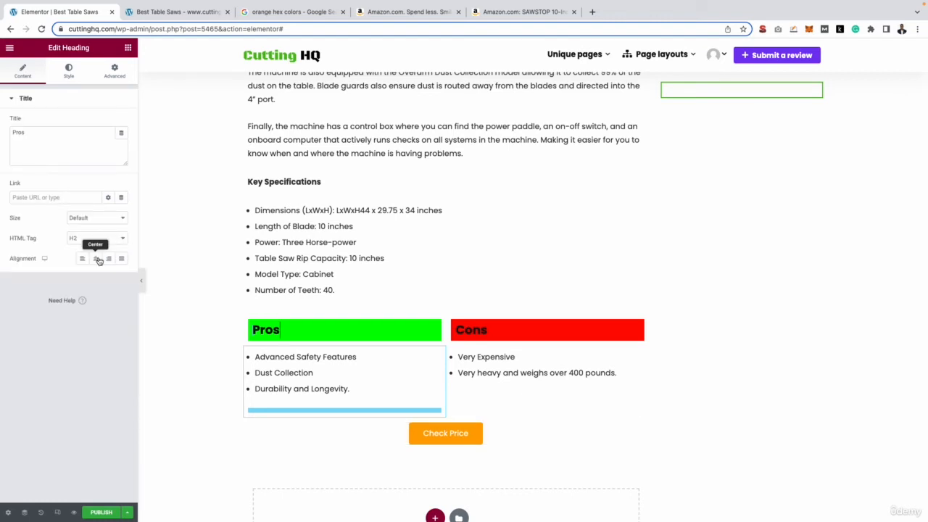
Align the Pros and Cons headings to the centre
left_click(98, 260)
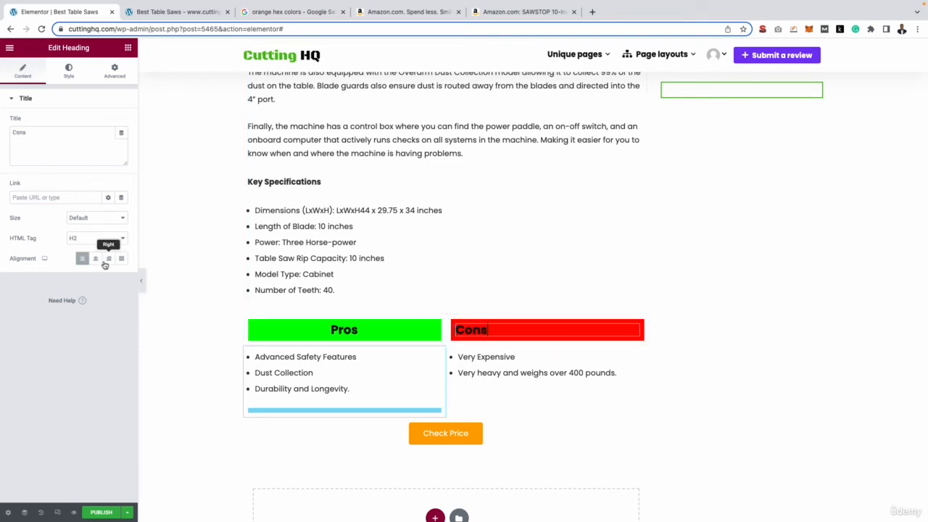
left_click(96, 259)
Duplicate the SawStop product heading section and move the copy below the Check Price button
scroll(471, 305, "up", 2)
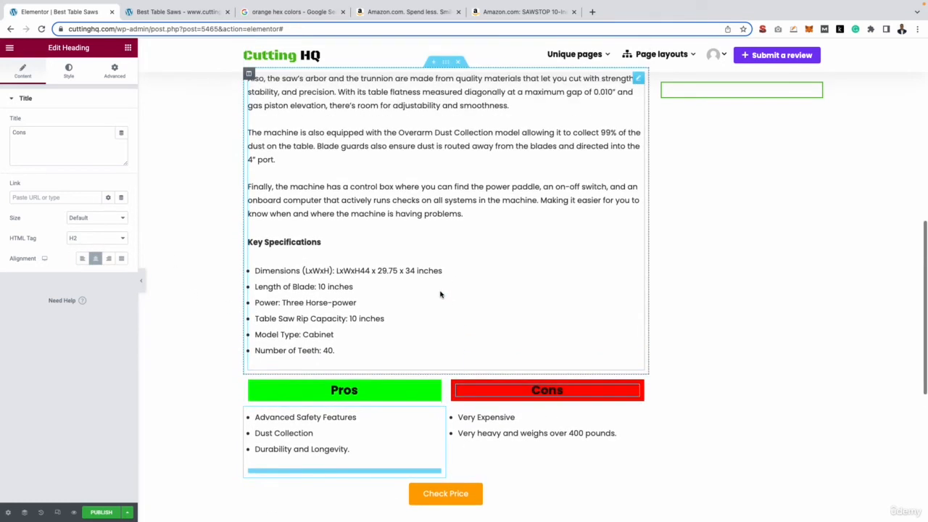
scroll(440, 295, "up", 10)
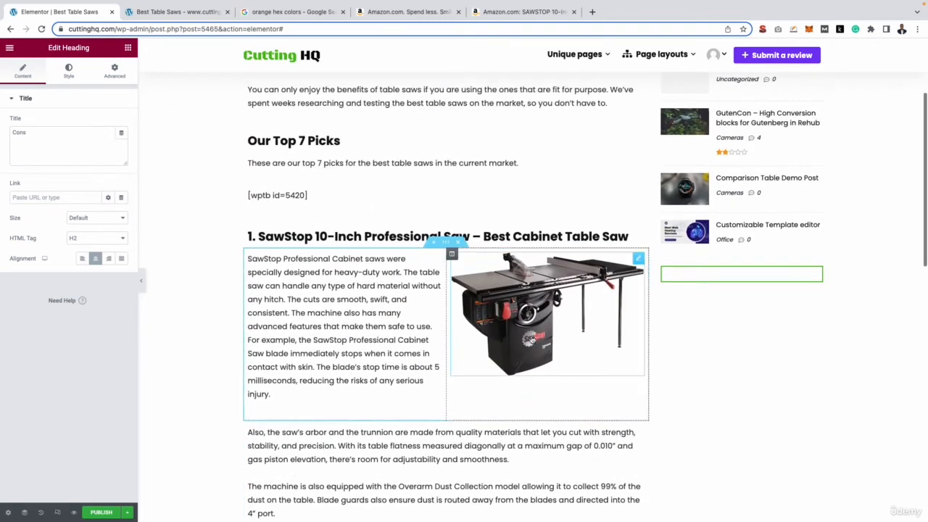
scroll(532, 338, "up", 2)
scroll(478, 348, "down", 4)
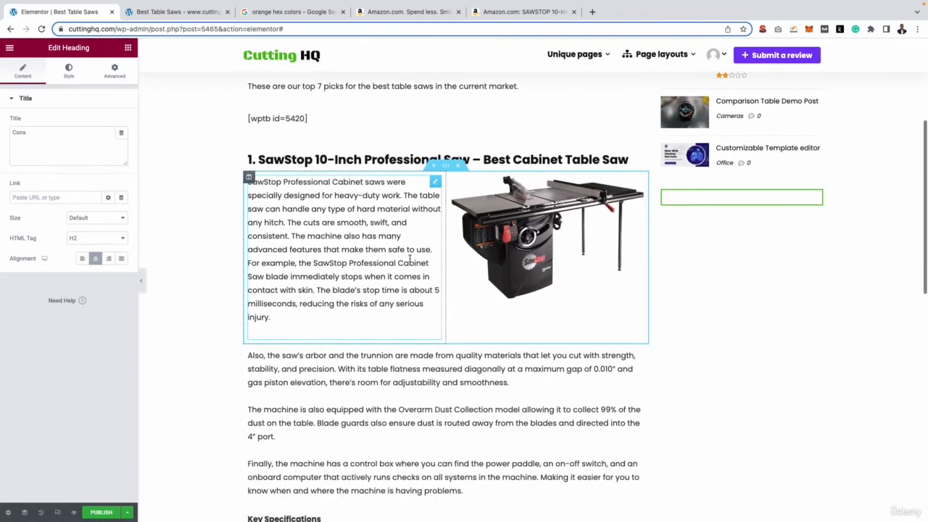
scroll(410, 259, "down", 1)
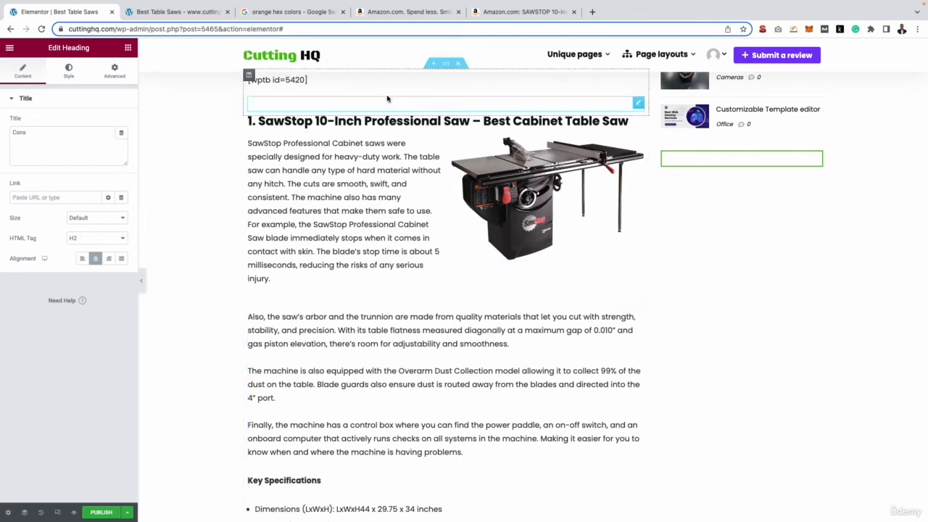
scroll(421, 290, "down", 5)
scroll(435, 298, "up", 5)
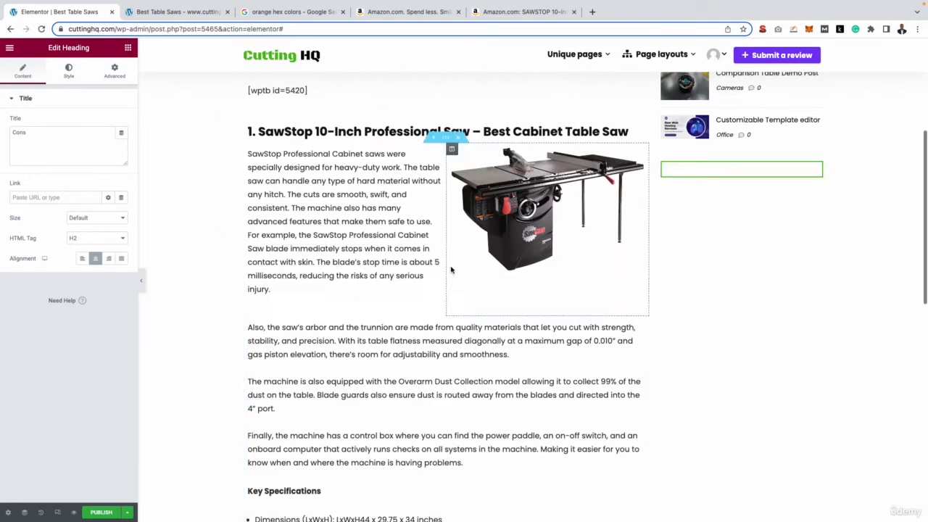
right_click(445, 118)
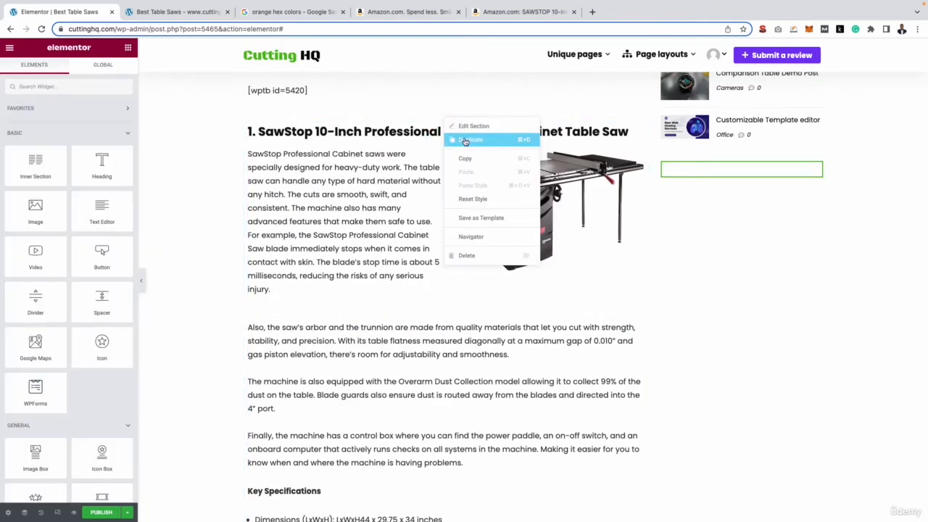
left_click(465, 140)
scroll(443, 140, "down", 10)
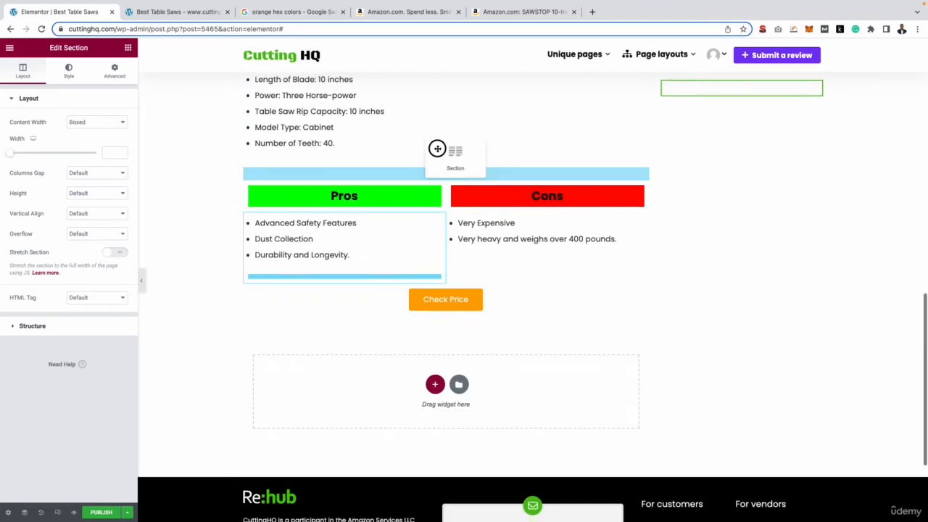
left_click_drag(437, 148, 452, 322)
Duplicate the two-column section with the SawStop intro text and image, and place the copy below the duplicated heading
scroll(451, 323, "up", 5)
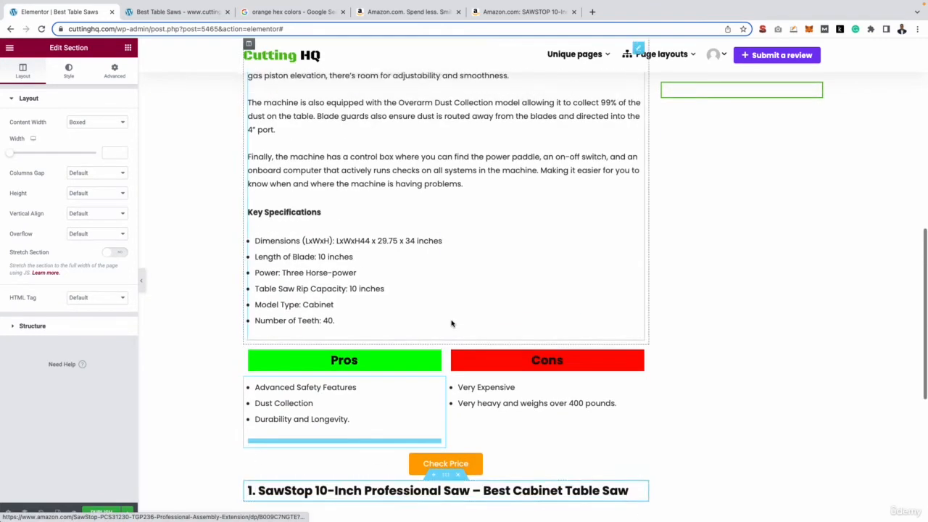
scroll(451, 324, "up", 10)
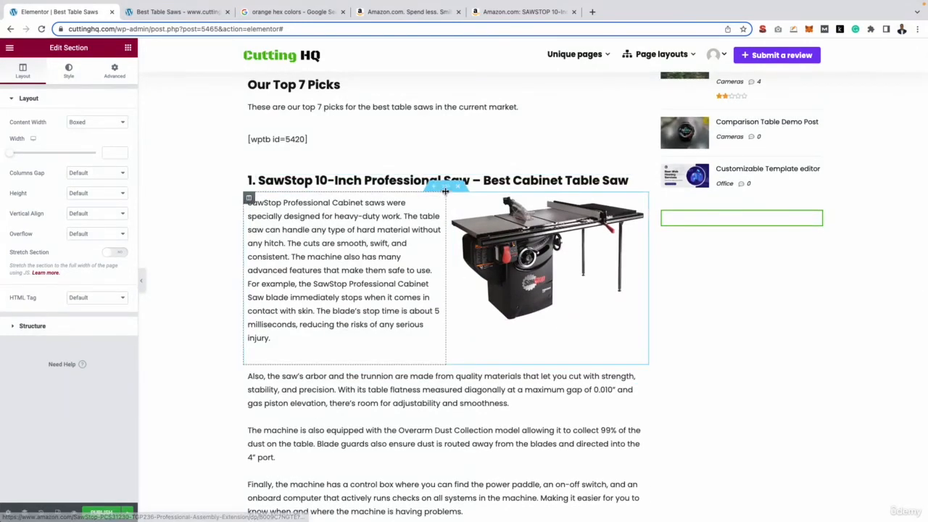
right_click(445, 190)
left_click(467, 212)
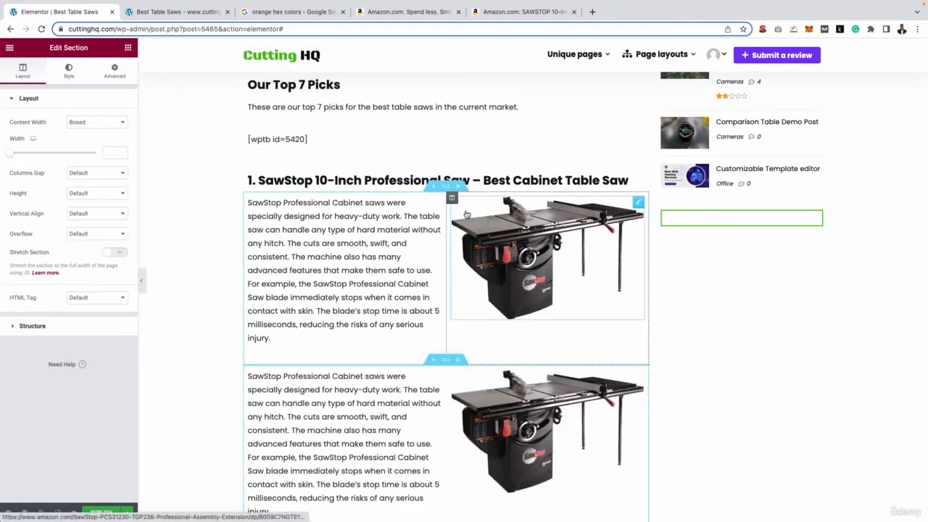
scroll(441, 185, "down", 10)
left_click_drag(441, 182, 440, 238)
Duplicate the section with the long description and Key Specifications, and place the copy under the duplicated text-and-image section
scroll(450, 261, "down", 4)
scroll(454, 275, "up", 1)
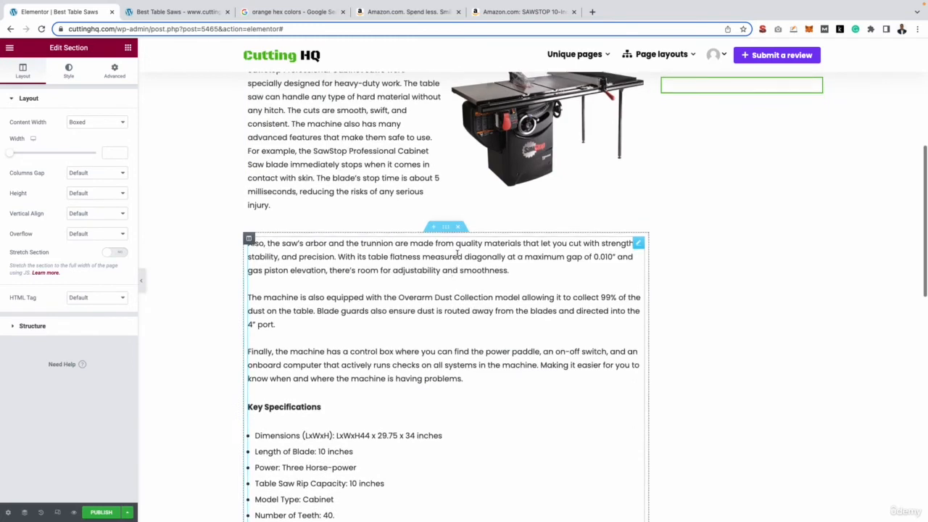
right_click(447, 227)
left_click(459, 248)
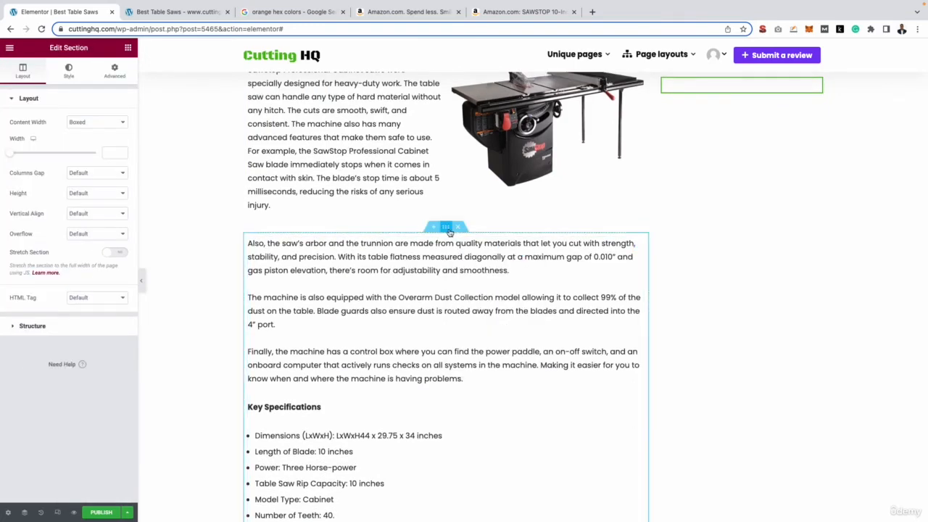
mouse_move(447, 227)
left_mouse_down()
mouse_move(435, 218)
mouse_move(446, 242)
left_mouse_up()
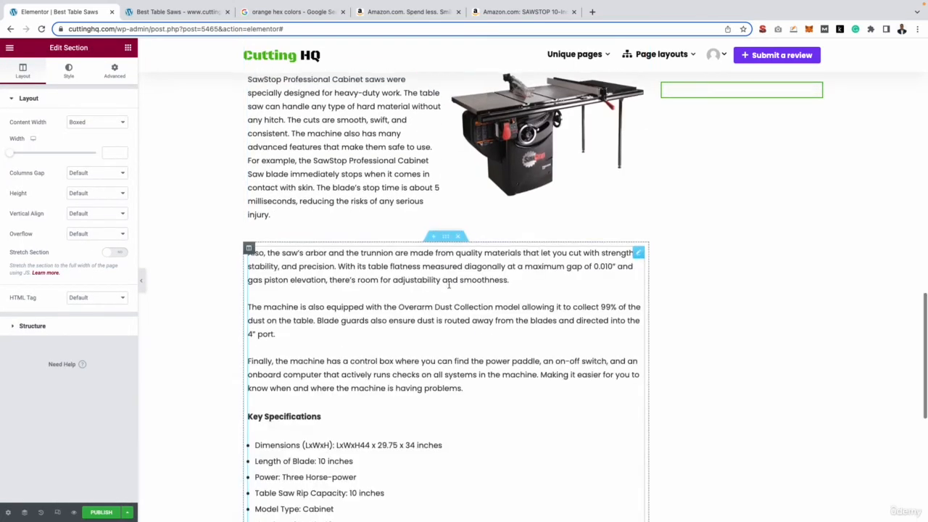
Add a Spacer above the duplicated SawStop heading and set its space to 30 px
scroll(471, 261, "up", 3)
left_click(505, 283)
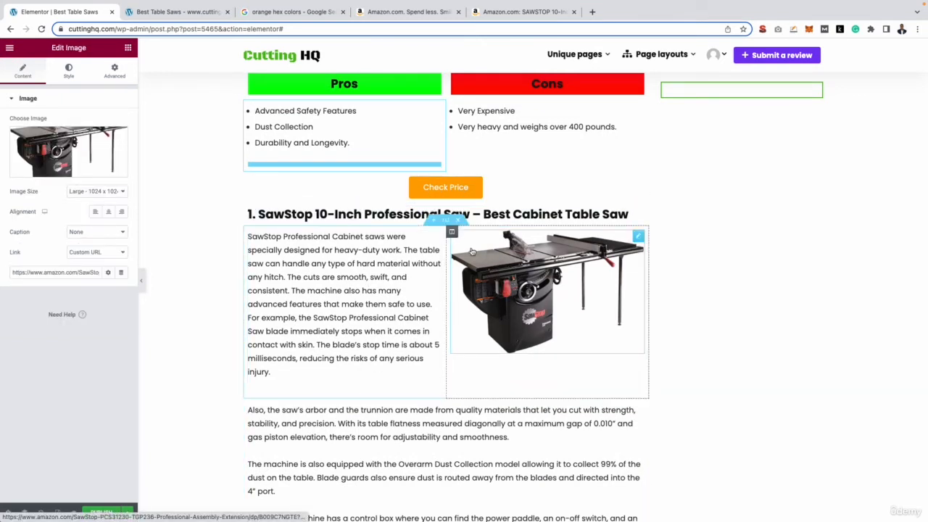
left_click(128, 48)
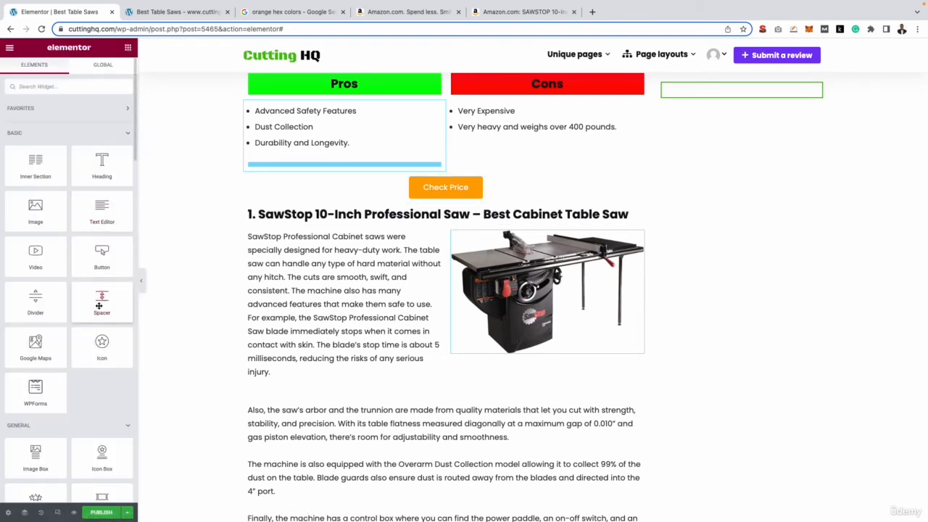
left_click_drag(97, 303, 369, 202)
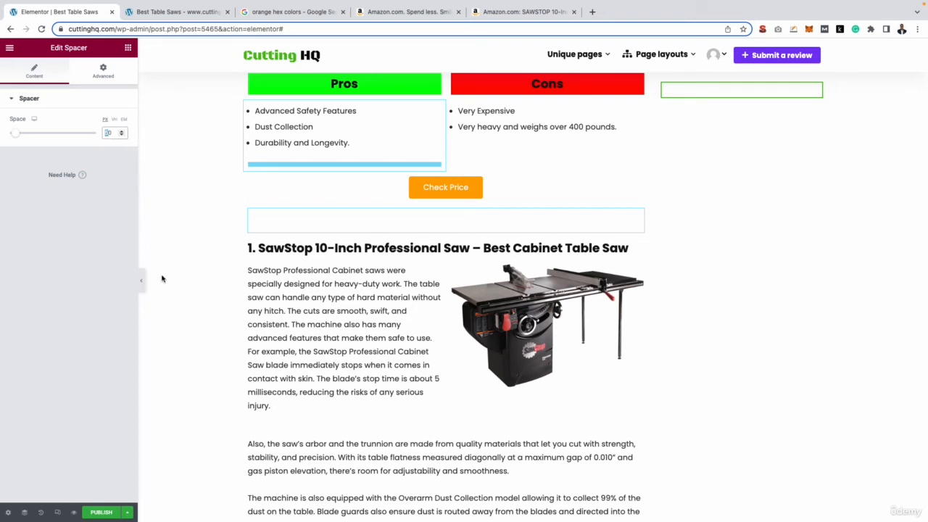
type("250")
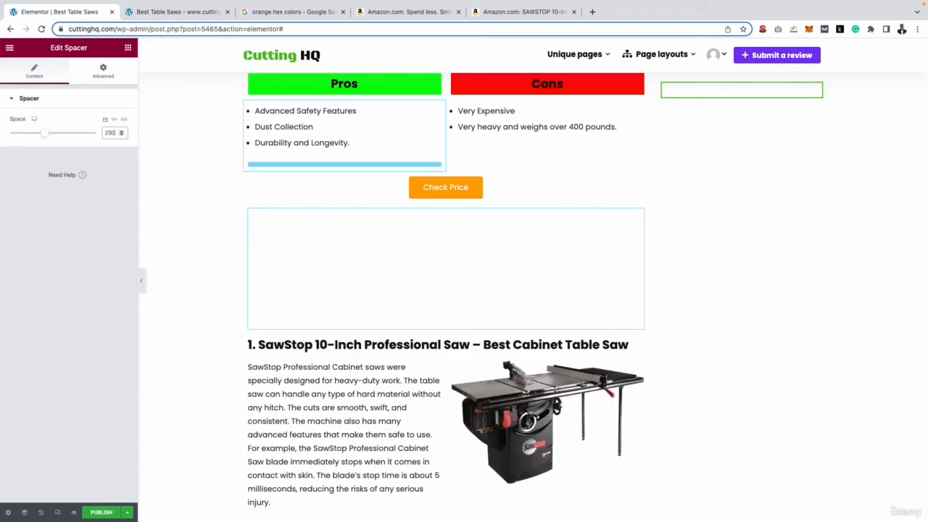
key("BackSpace")
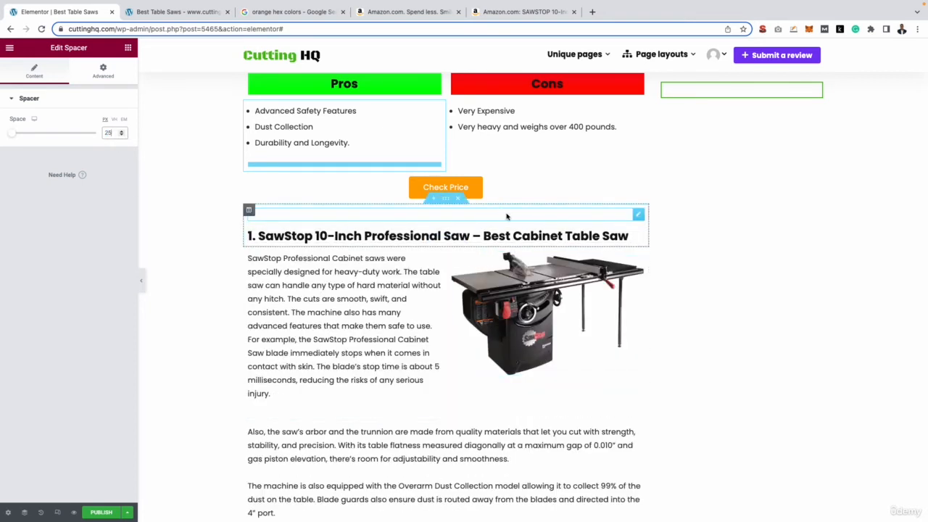
key("BackSpace")
key("BackSpace")
type("30")
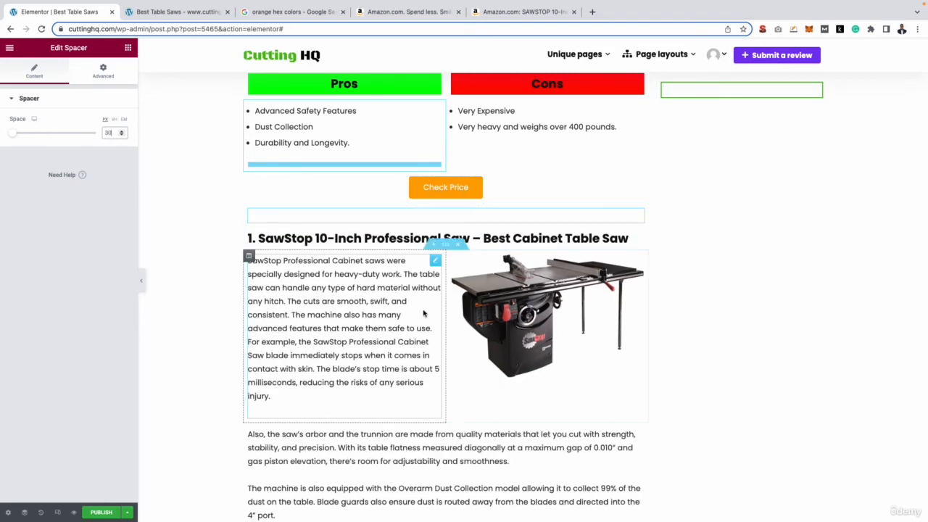
Compare the duplicated sections with the originals and check the link options of the duplicated SawStop heading
scroll(425, 317, "up", 1)
scroll(425, 317, "up", 5)
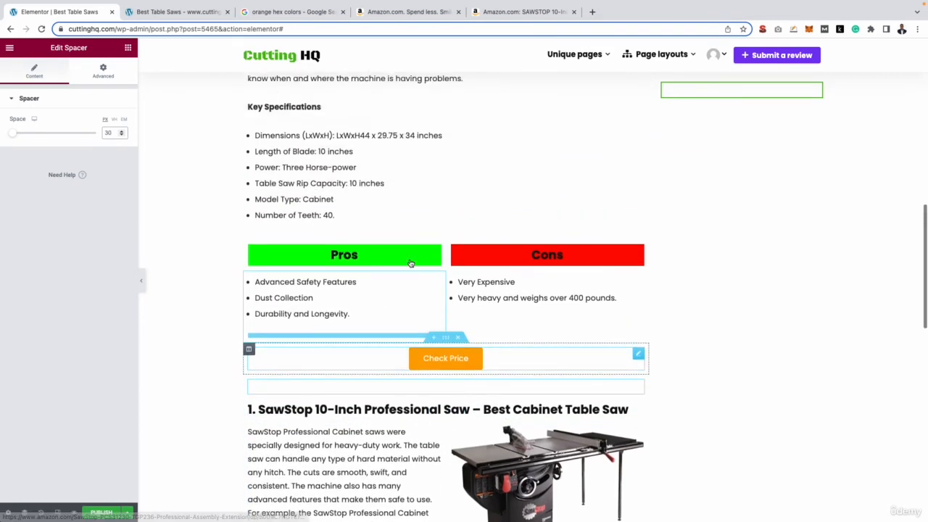
scroll(474, 246, "up", 4)
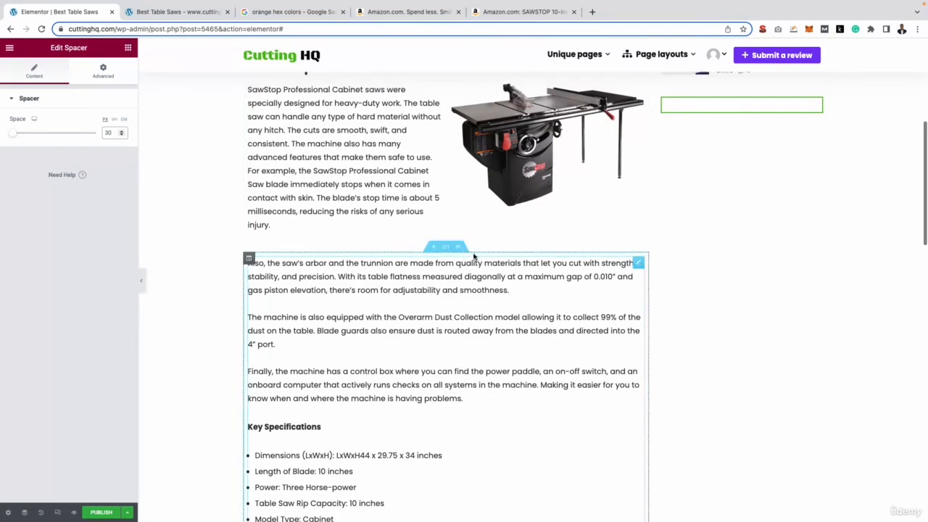
scroll(410, 230, "down", 8)
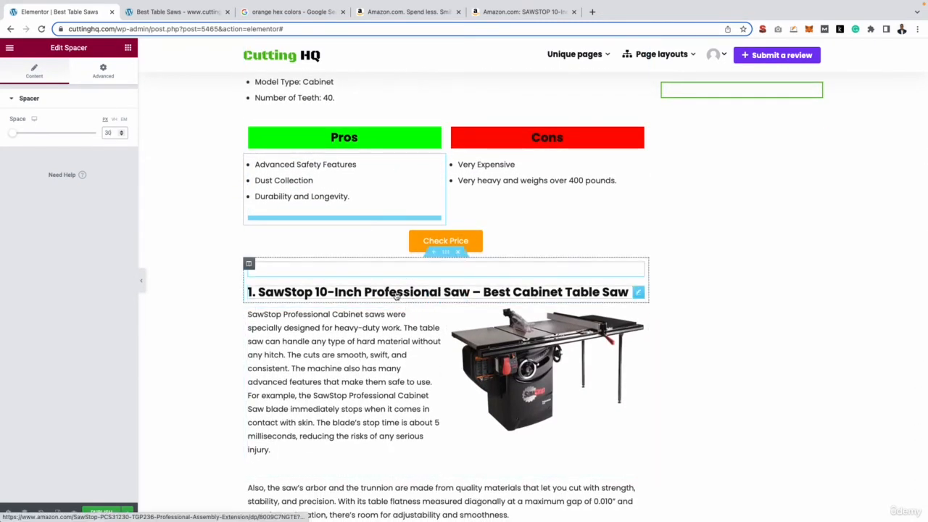
left_click(397, 295)
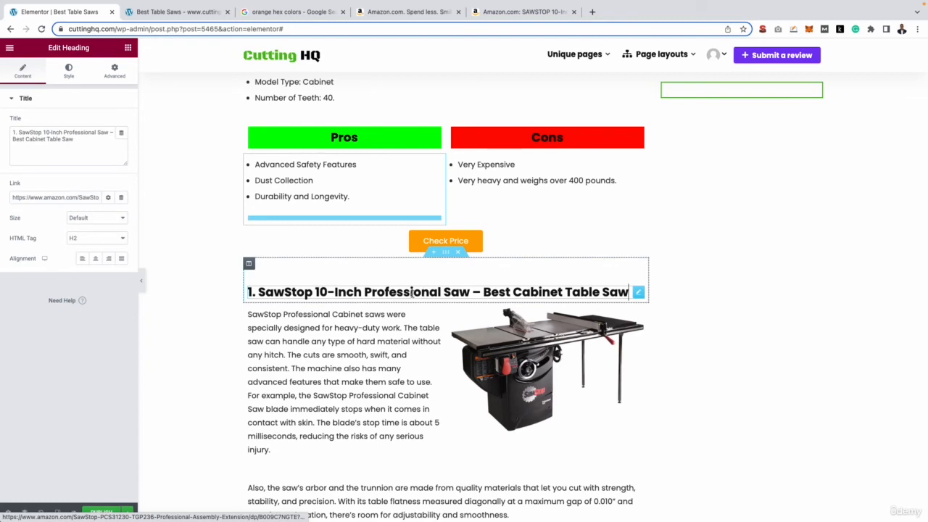
left_click(108, 198)
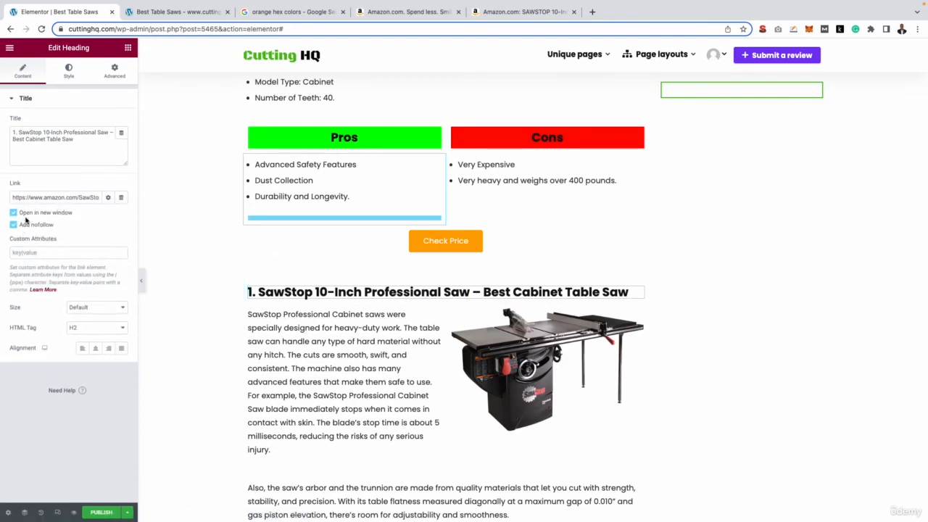
scroll(479, 218, "up", 4)
scroll(464, 214, "down", 7)
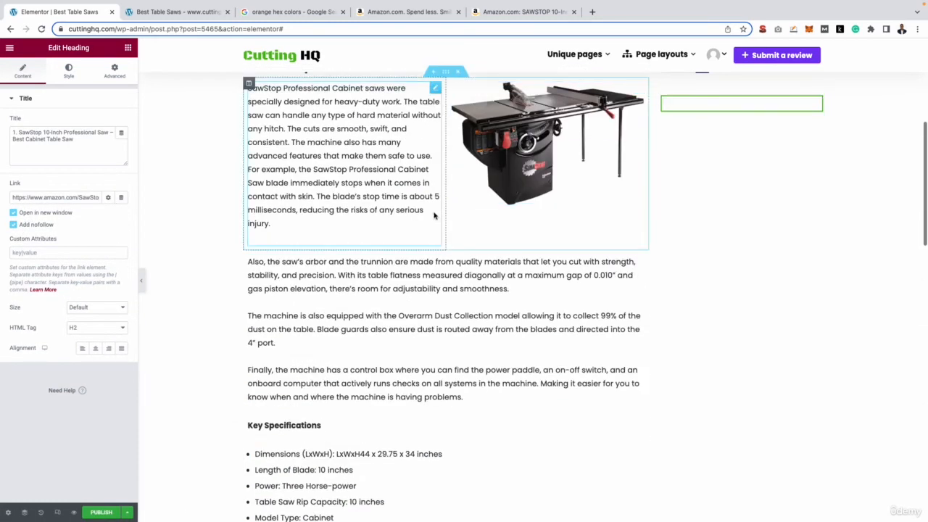
Preview the page changes, check the introduction, and expand and collapse the Contents list
scroll(435, 215, "up", 5)
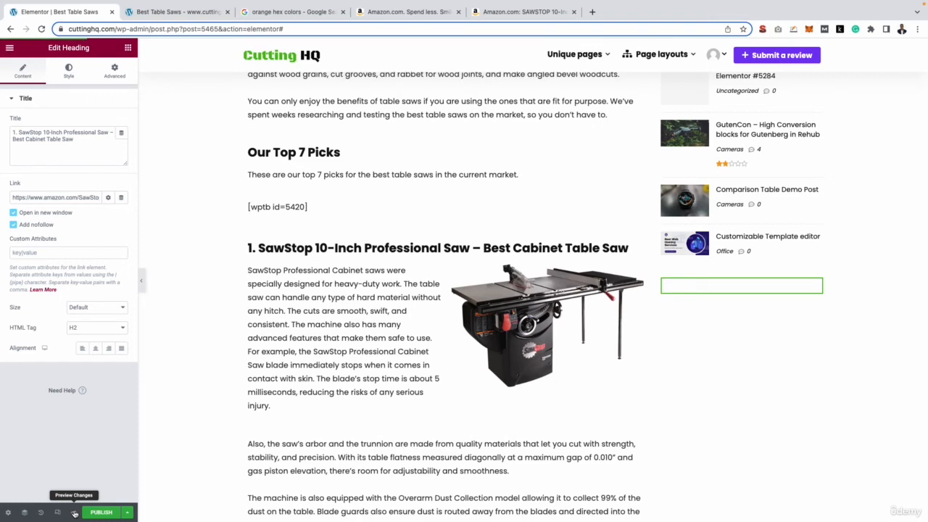
left_click(74, 512)
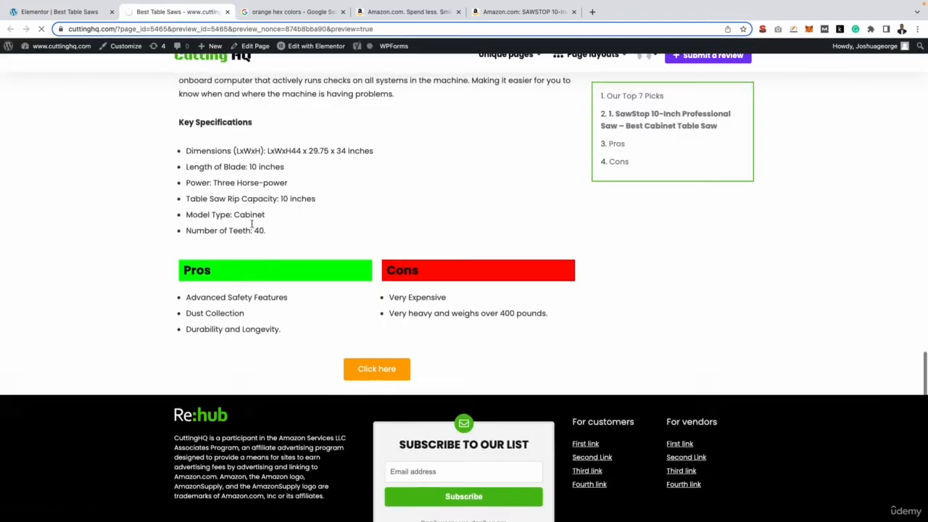
scroll(252, 225, "up", 15)
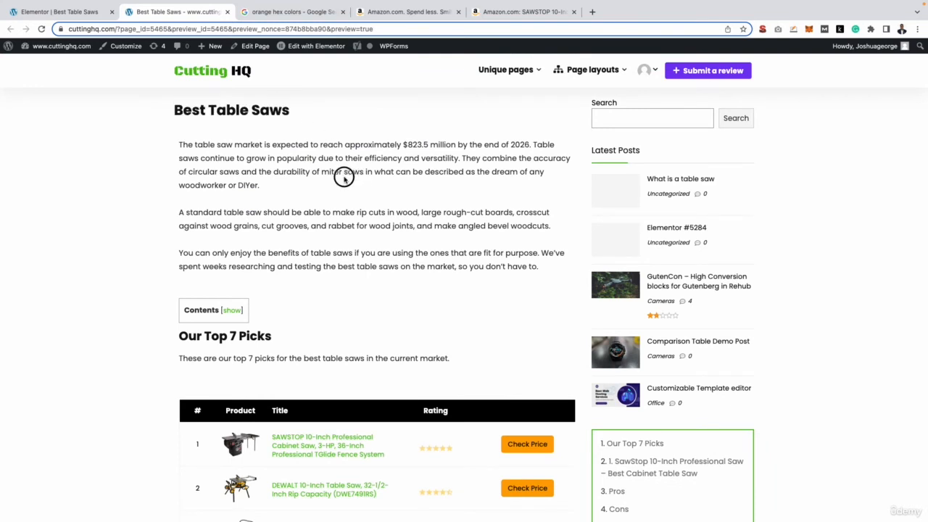
left_click_drag(177, 144, 500, 265)
scroll(280, 249, "down", 2)
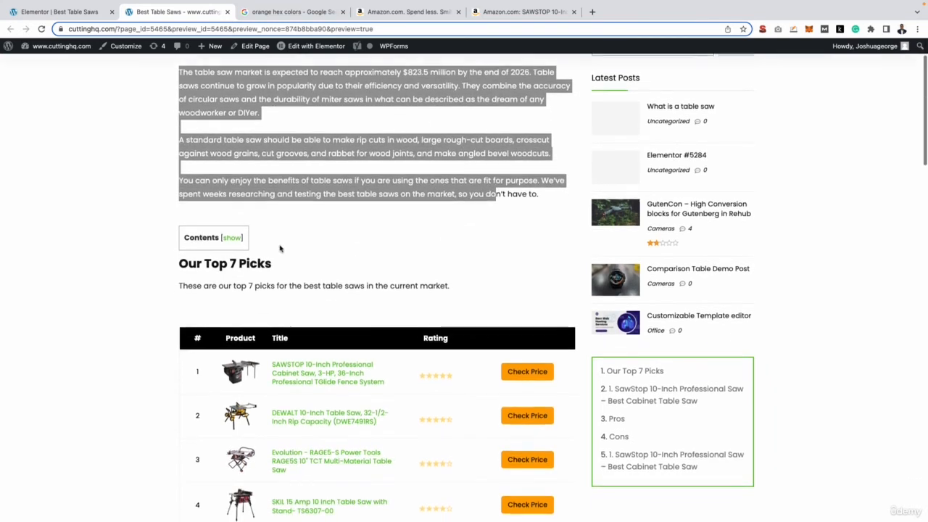
left_click(232, 238)
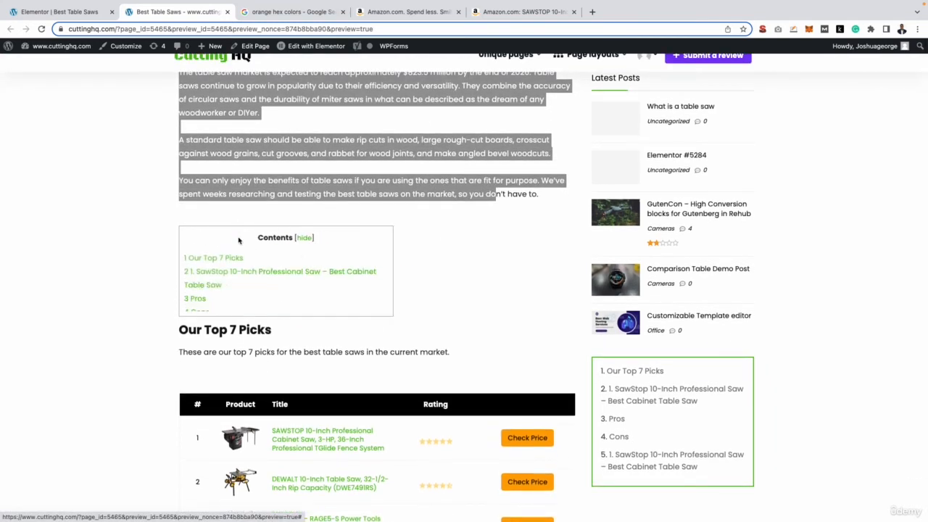
left_click(317, 239)
Examine the Our Top 7 Picks table, the SawStop review, and the Pros and Cons in the preview
scroll(317, 240, "down", 3)
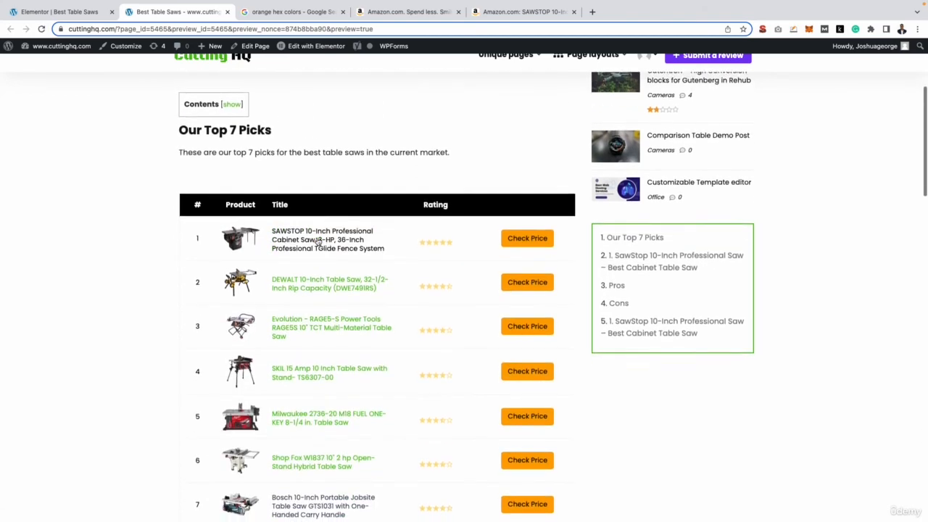
scroll(317, 241, "down", 5)
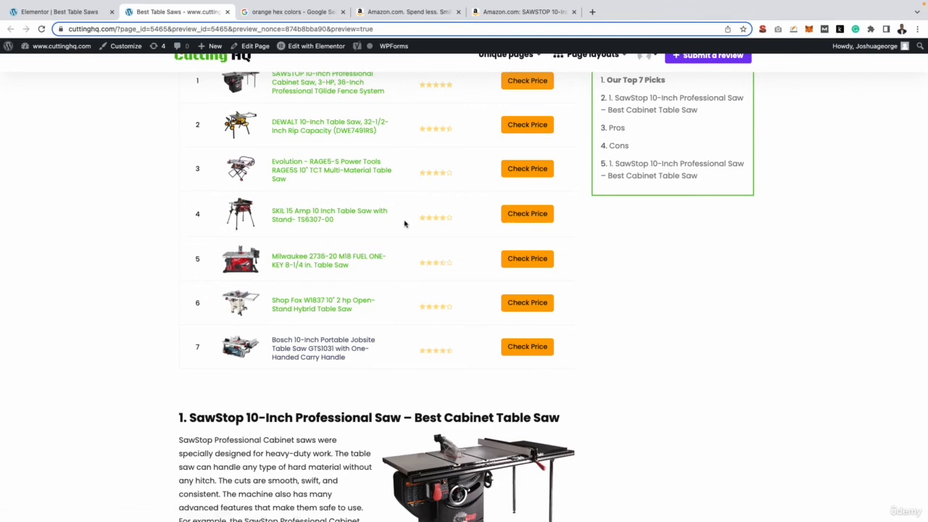
scroll(404, 223, "down", 5)
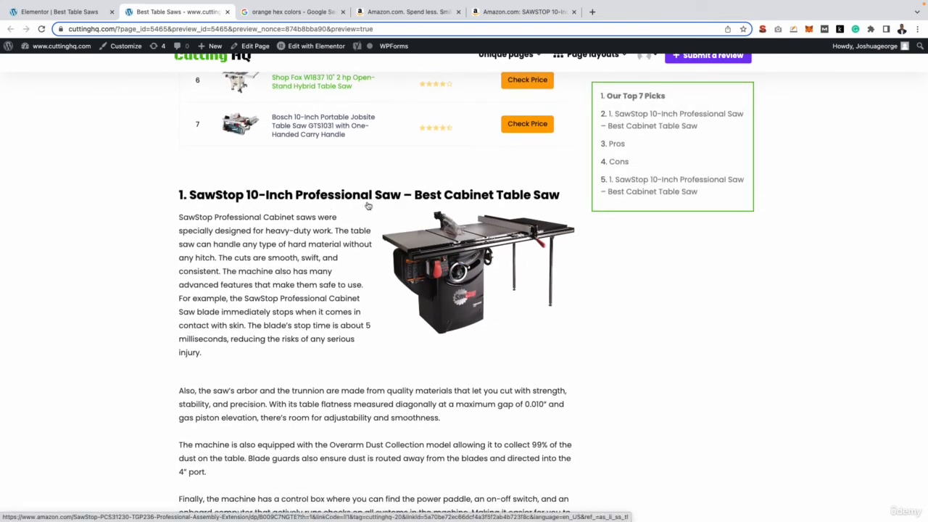
scroll(363, 228, "down", 4)
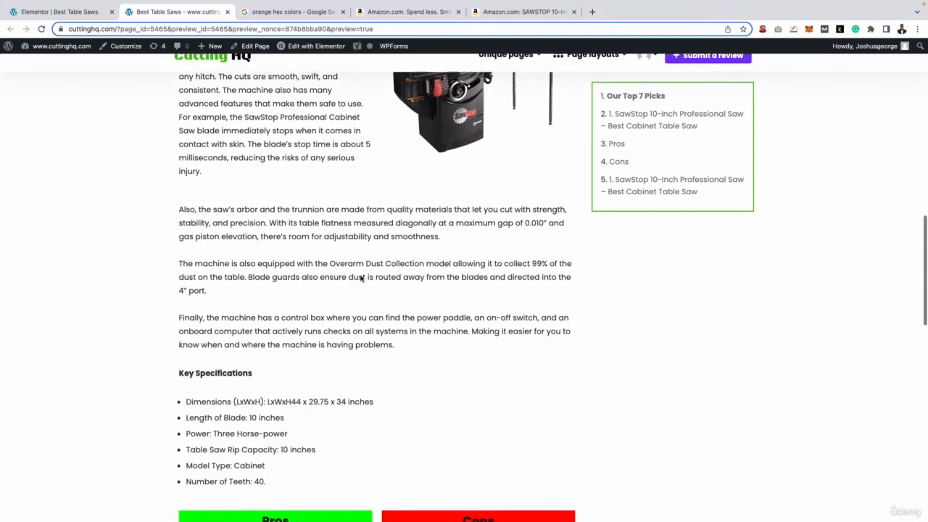
scroll(360, 276, "down", 4)
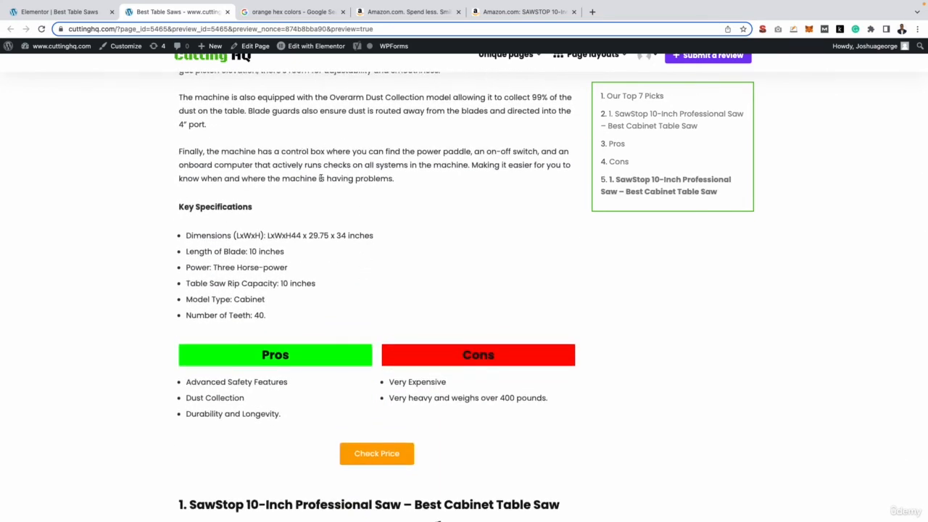
Examine the Key Specifications, Pros and Cons, Check Price button and the duplicated SawStop section in the preview
scroll(435, 232, "down", 2)
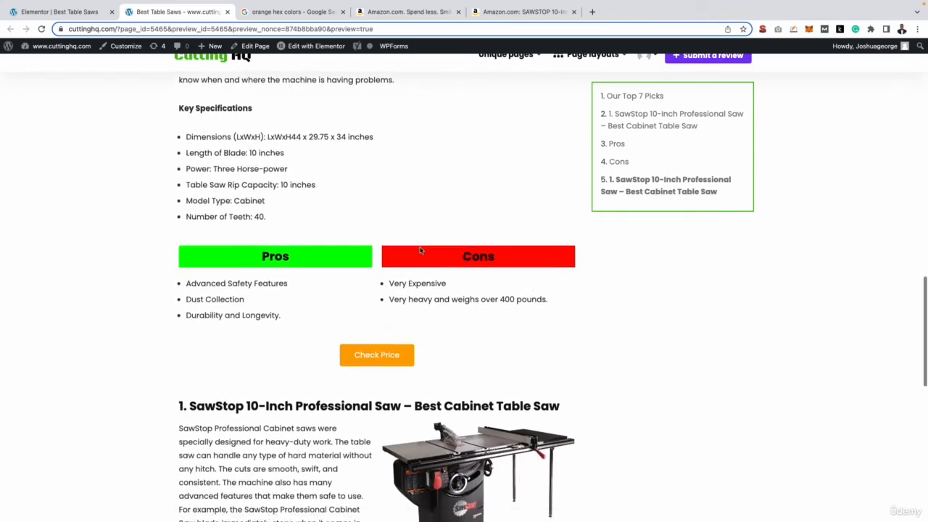
scroll(419, 322, "down", 4)
scroll(437, 285, "down", 1)
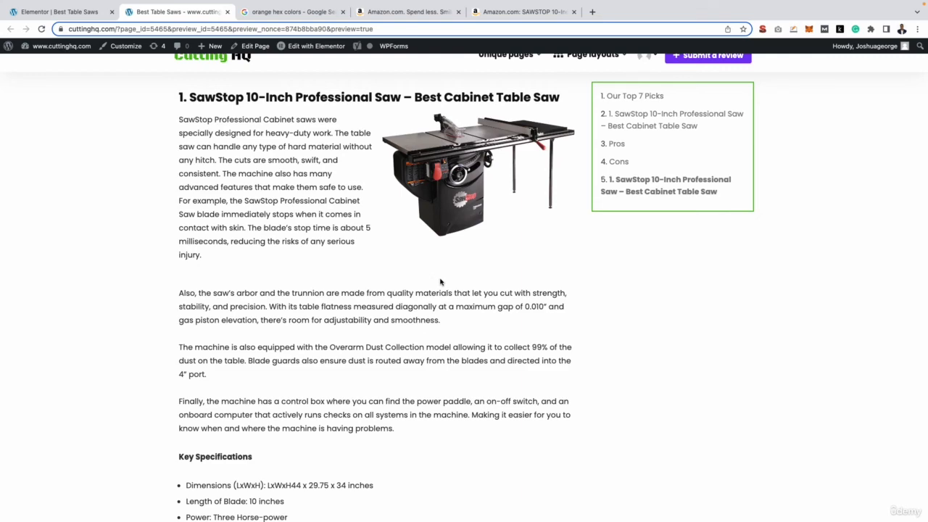
scroll(653, 228, "down", 2)
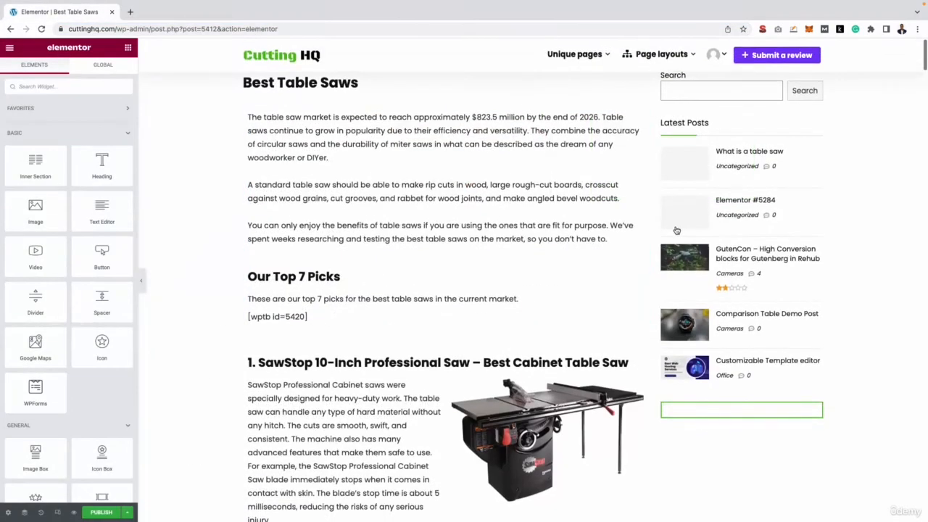
Examine the completed Best Table Saws page in the editor, from the product reviews through the Table Saw Buyers Guide to The Bottom Line
scroll(678, 227, "down", 5)
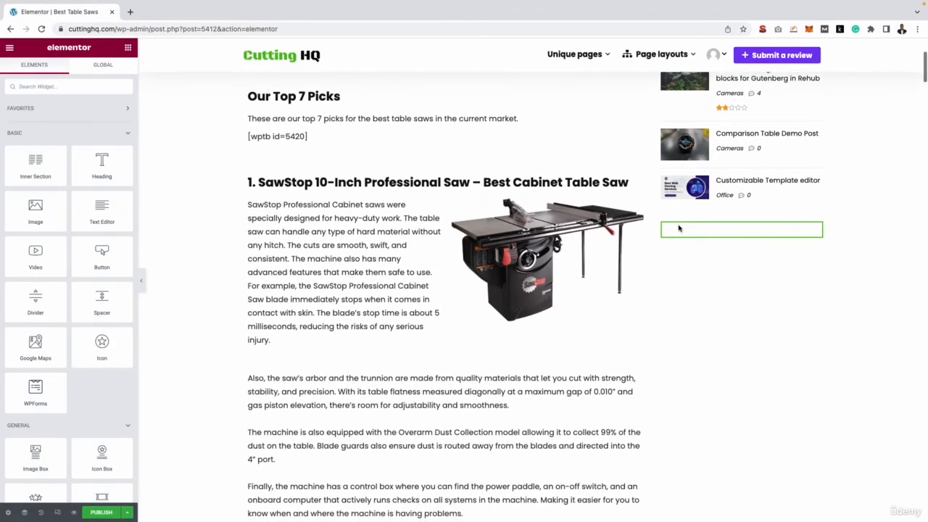
scroll(699, 179, "down", 7)
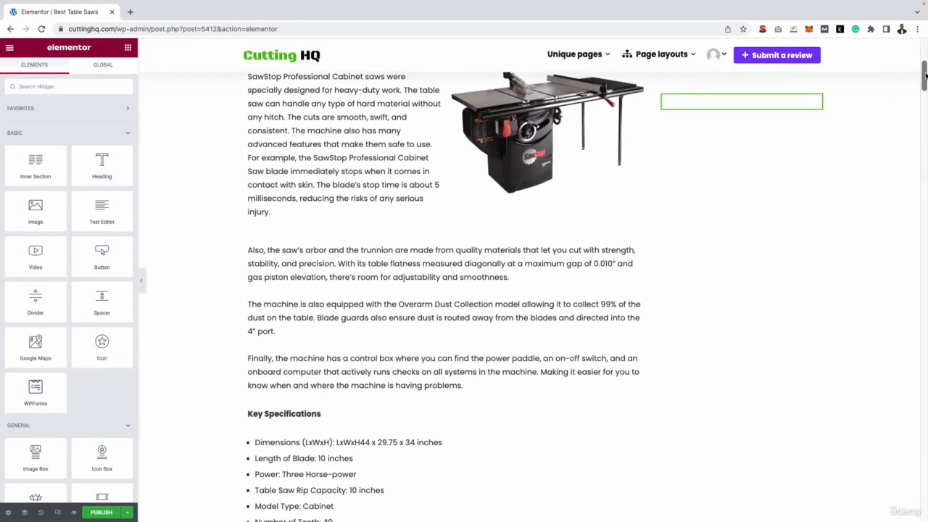
left_click_drag(923, 87, 920, 216)
scroll(845, 212, "down", 20)
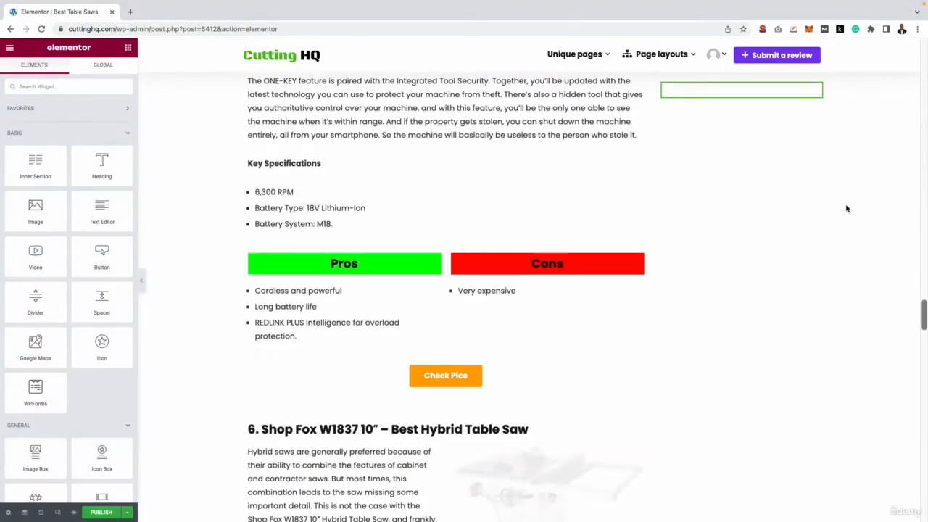
scroll(846, 207, "down", 12)
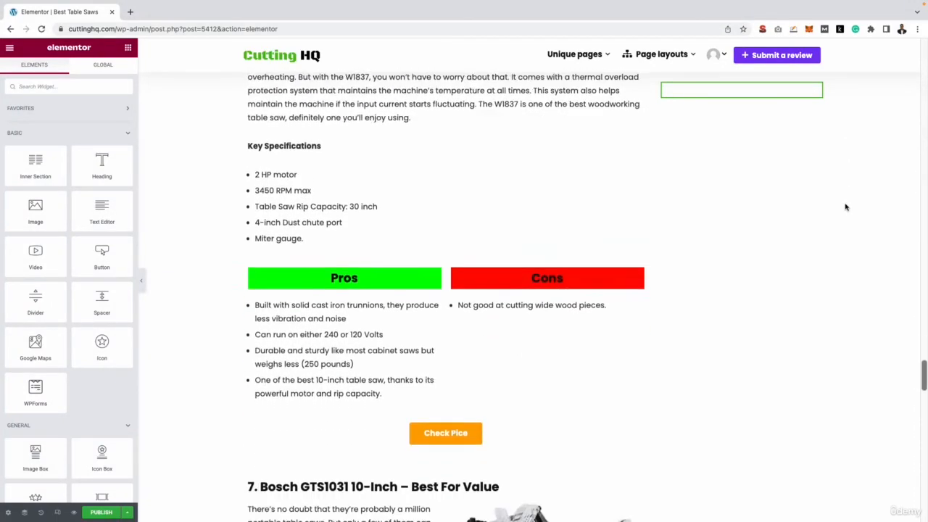
scroll(845, 207, "down", 12)
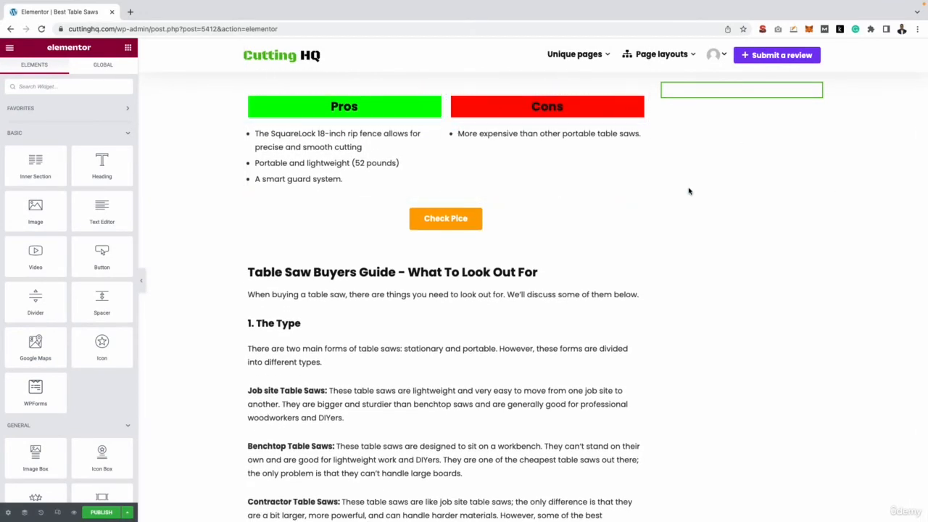
scroll(751, 210, "down", 5)
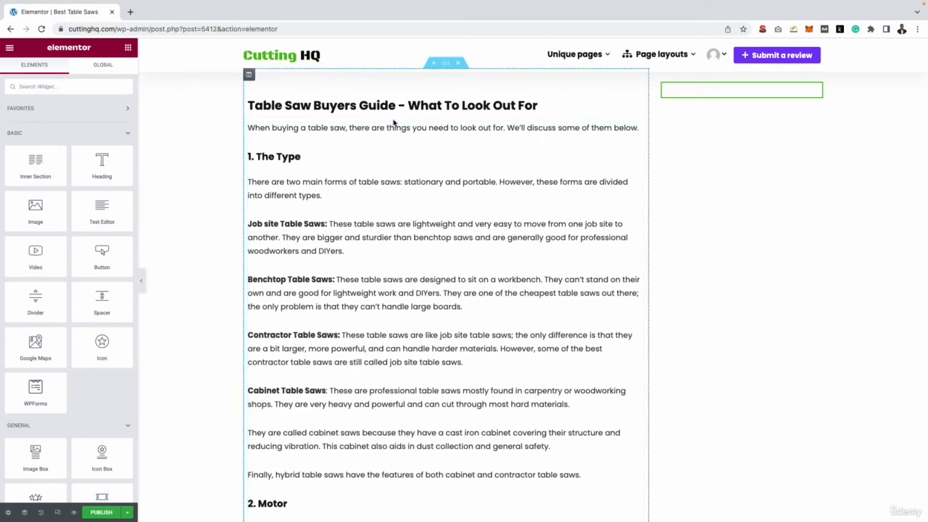
scroll(476, 176, "down", 10)
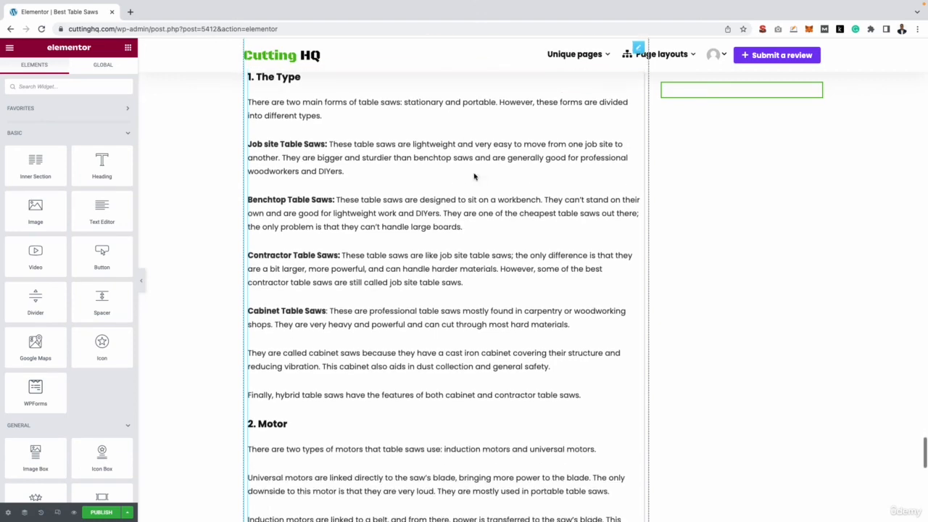
scroll(702, 184, "down", 5)
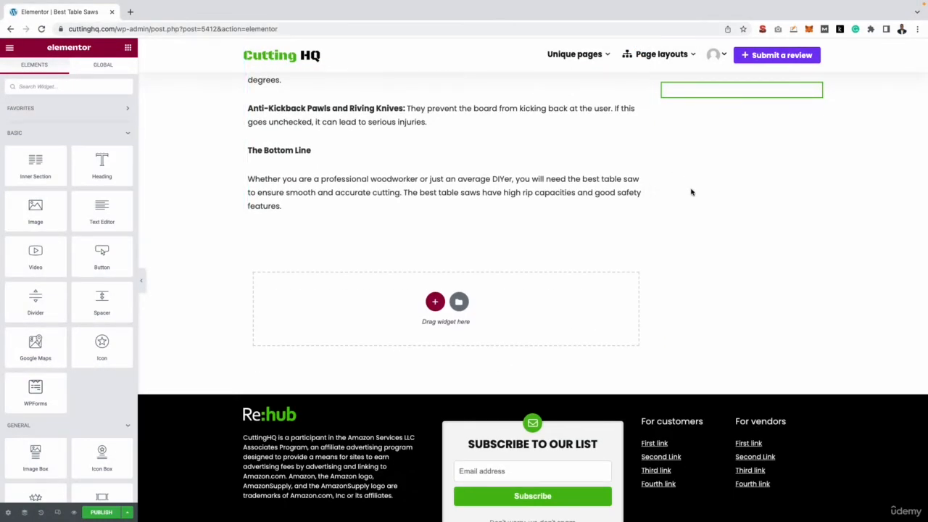
scroll(669, 193, "up", 5)
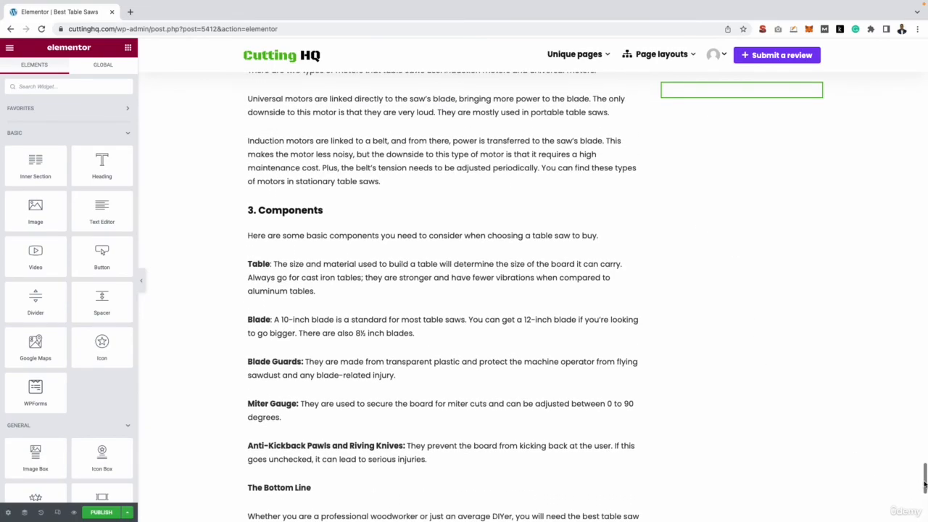
left_click_drag(923, 480, 902, 87)
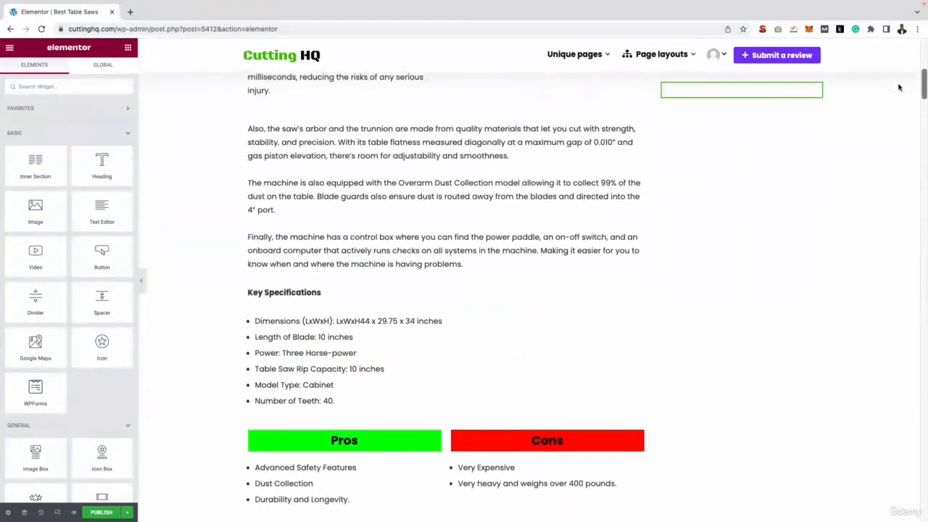
Publish the completed Best Table Saws page and check the introduction and Our Top 7 Picks table on the live page
left_click(100, 513)
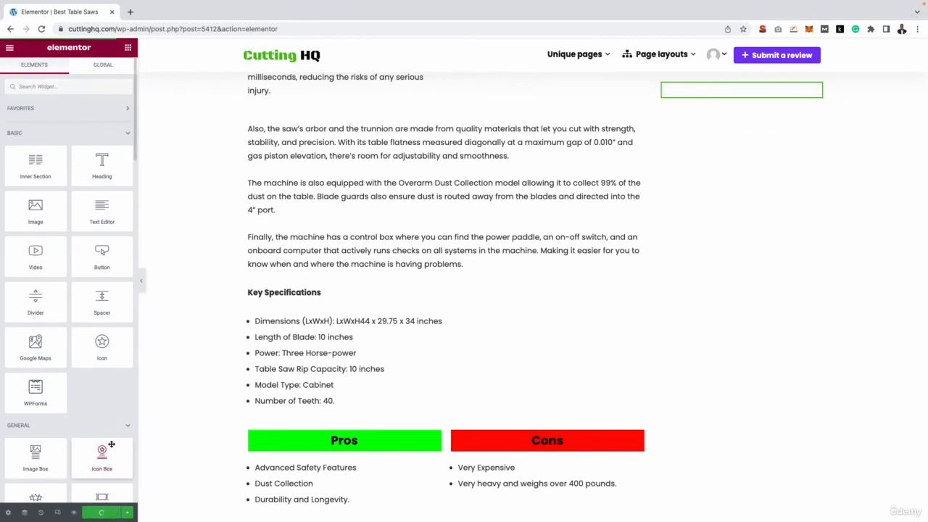
scroll(179, 398, "up", 3)
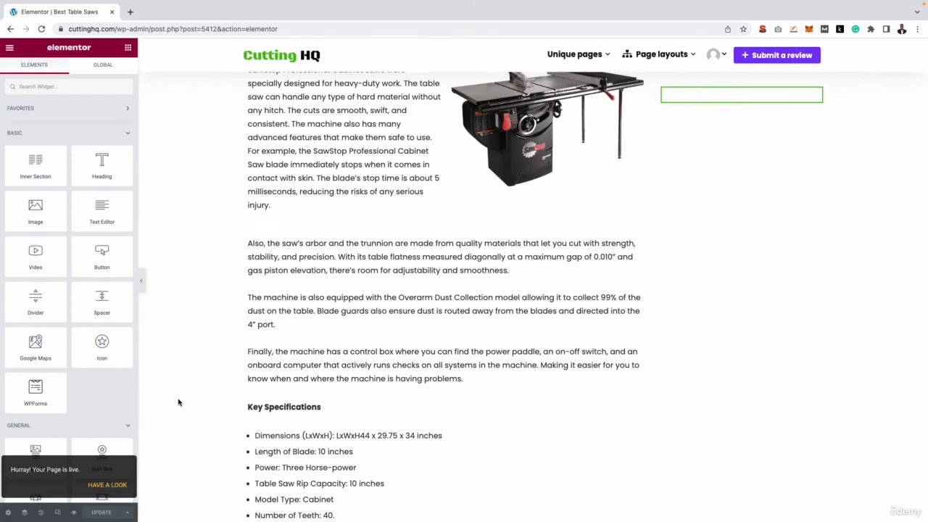
left_click(109, 485)
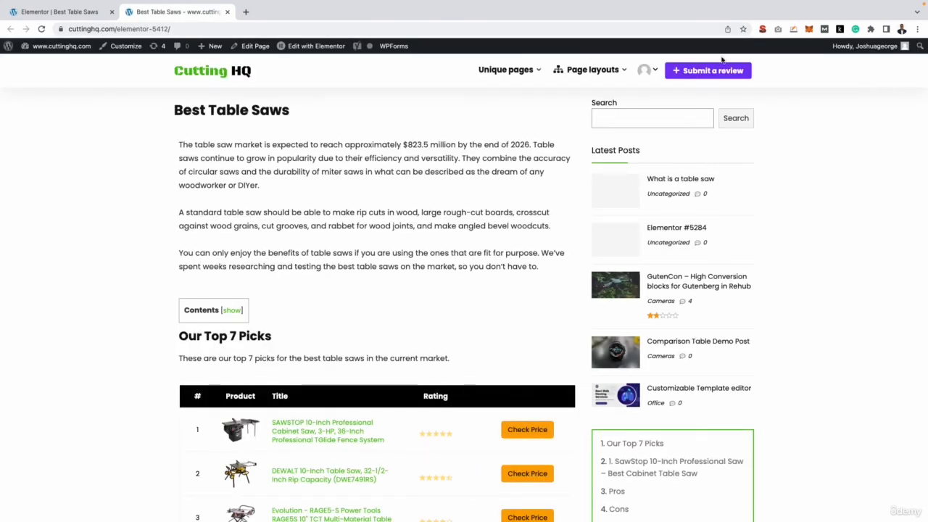
scroll(487, 160, "down", 10)
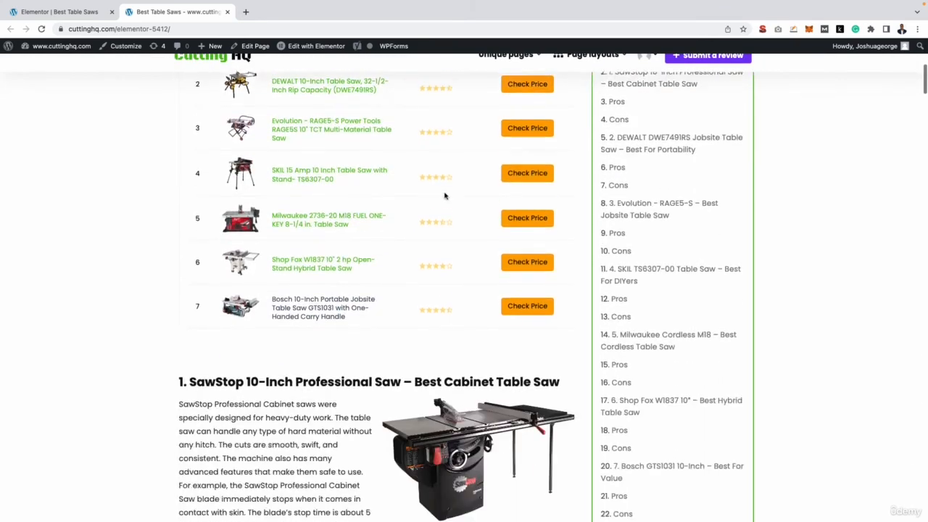
scroll(437, 201, "up", 6)
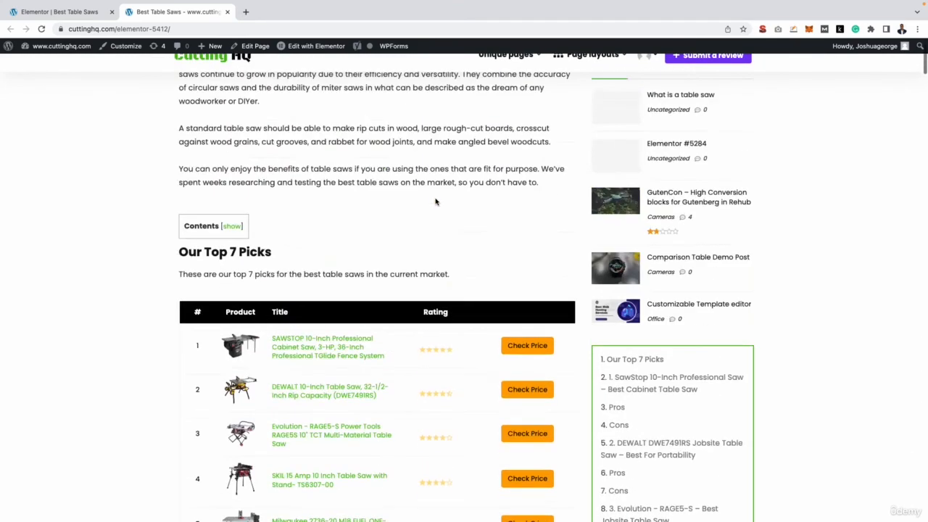
scroll(435, 201, "up", 2)
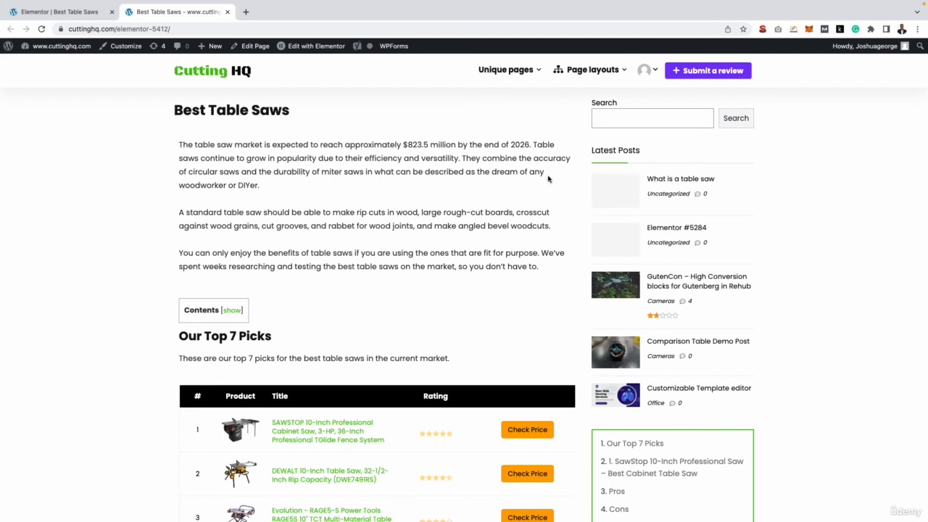
Return to the Elementor editor of the page and exit to its WordPress edit screen
left_click(58, 11)
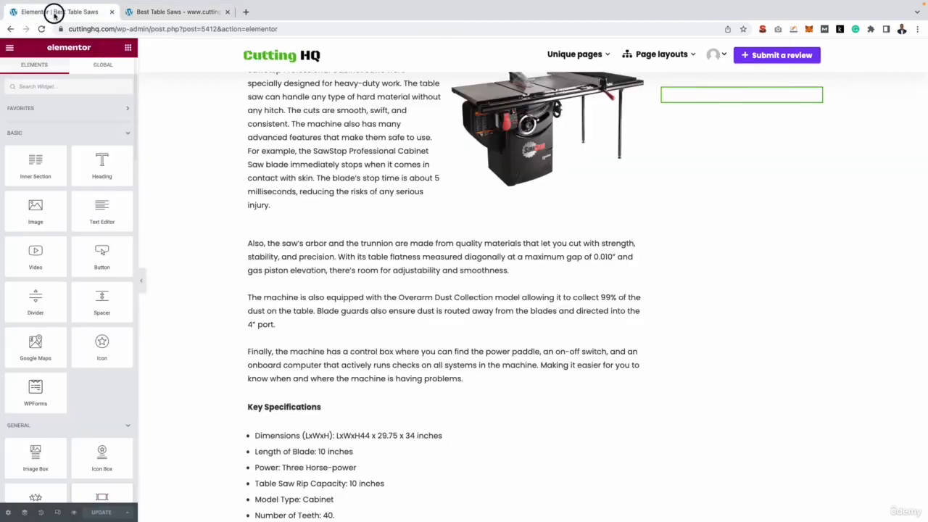
left_click(12, 49)
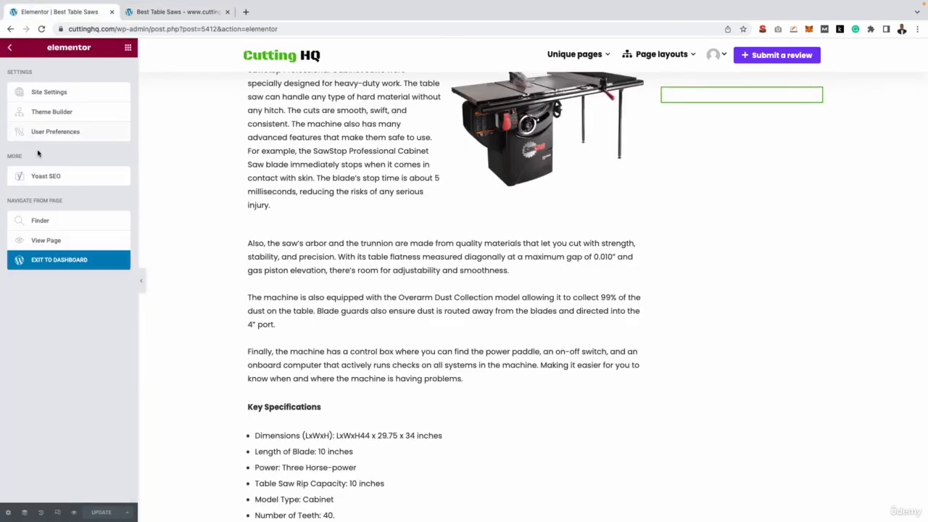
left_click(56, 260)
scroll(446, 220, "up", 1)
scroll(447, 220, "up", 5)
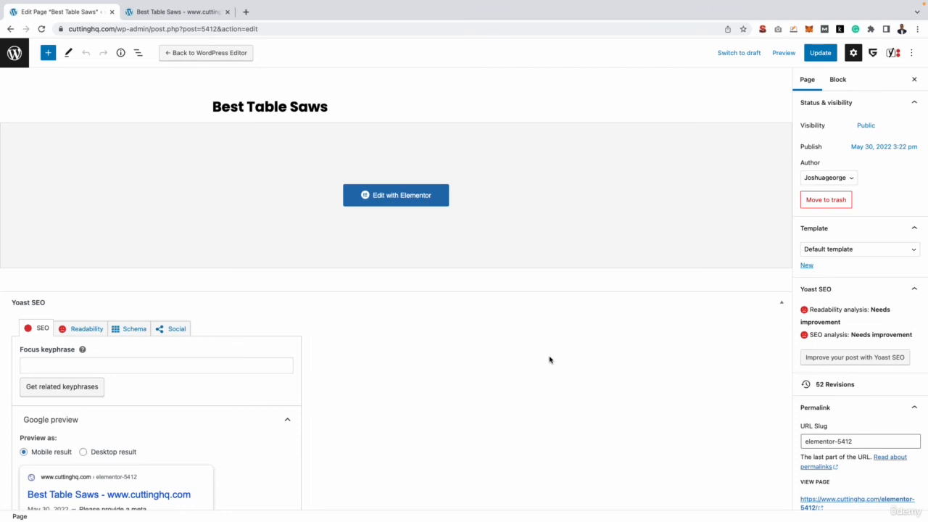
Set the page's type of content area to Full Width Content Box and update the page
scroll(860, 324, "down", 10)
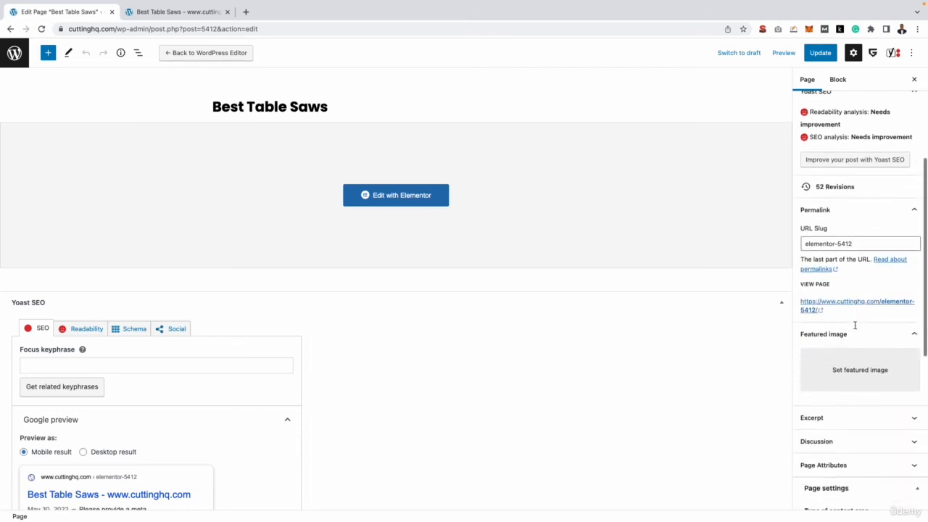
scroll(855, 325, "down", 4)
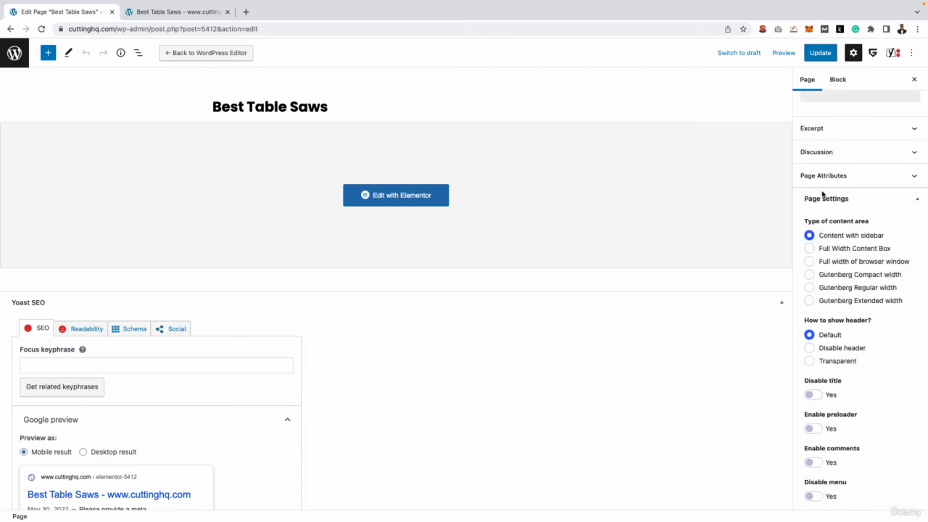
left_click(810, 249)
left_click(821, 53)
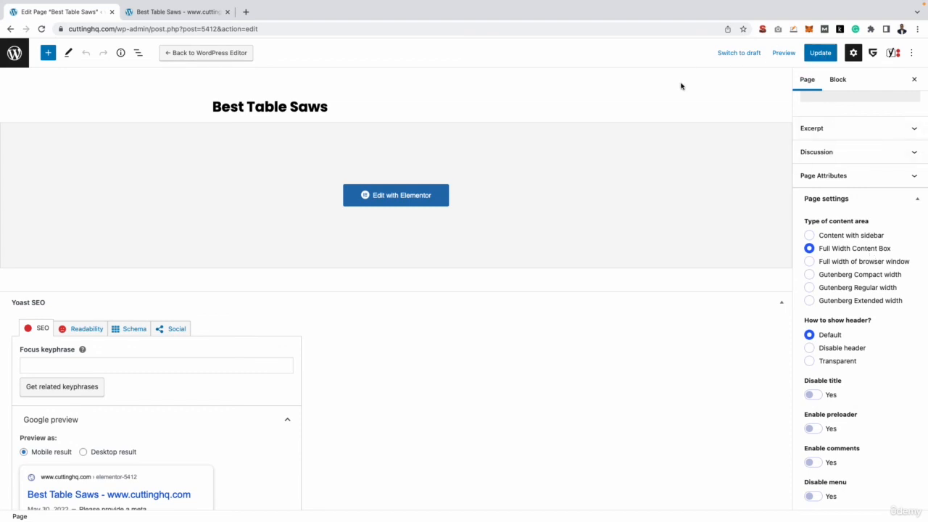